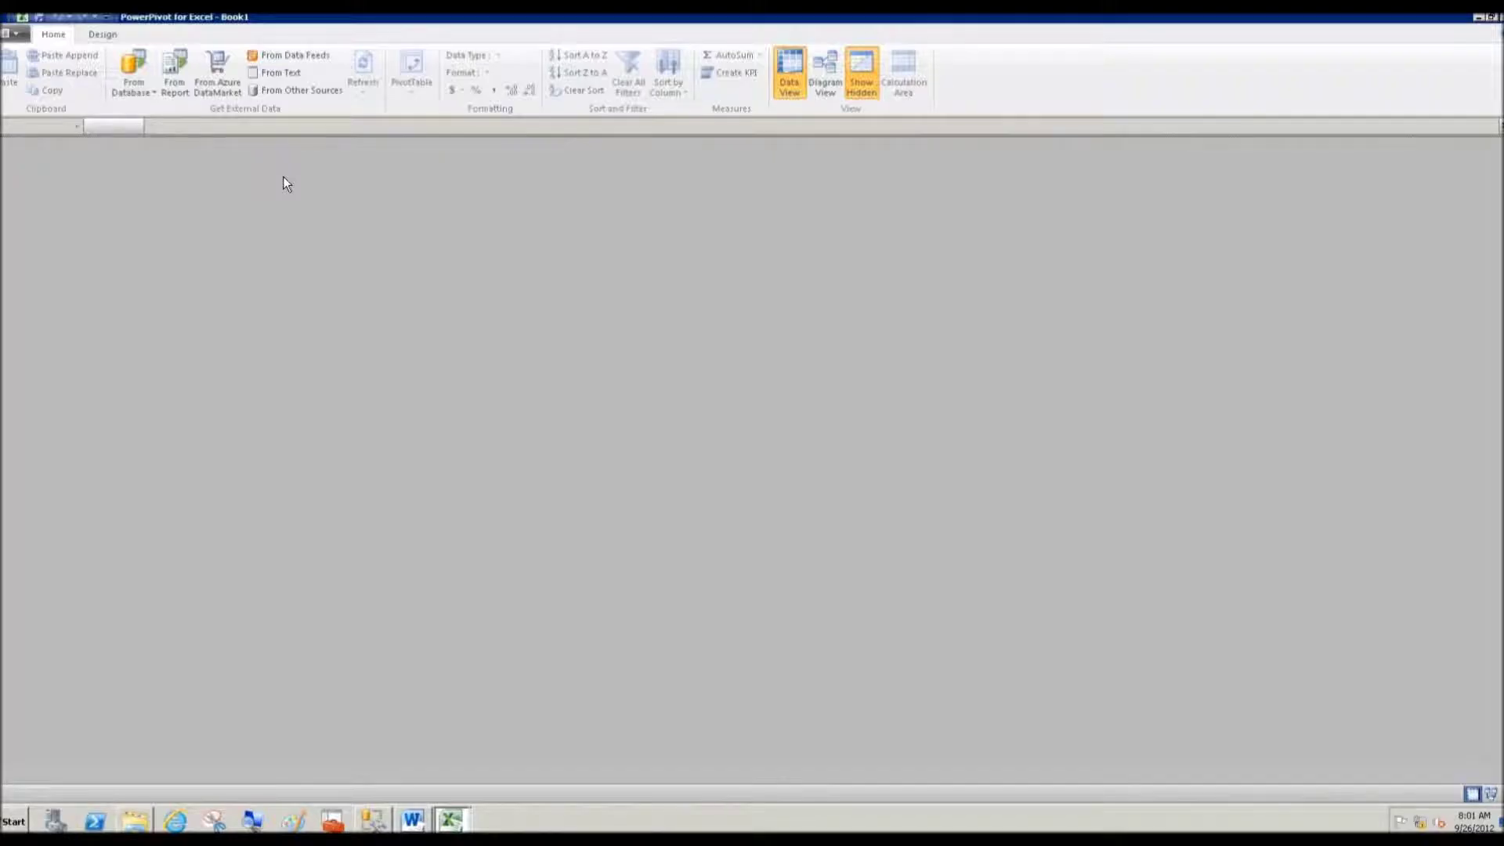
# - Connect to the CADPH database on SQL Server localhost and choose to import from a list of tables and views
pyautogui.click(146, 92)
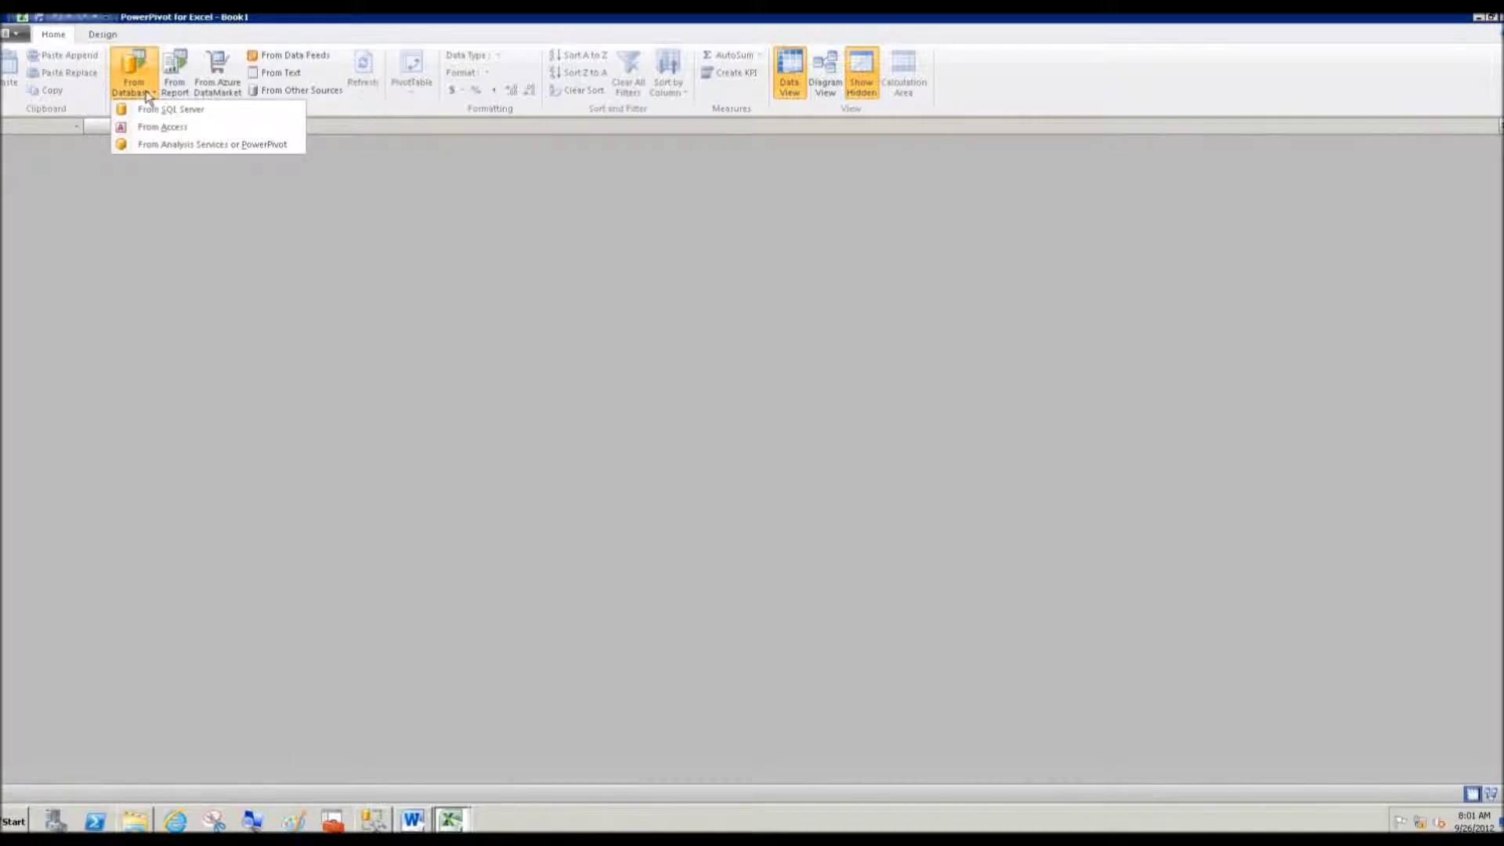
pyautogui.click(165, 110)
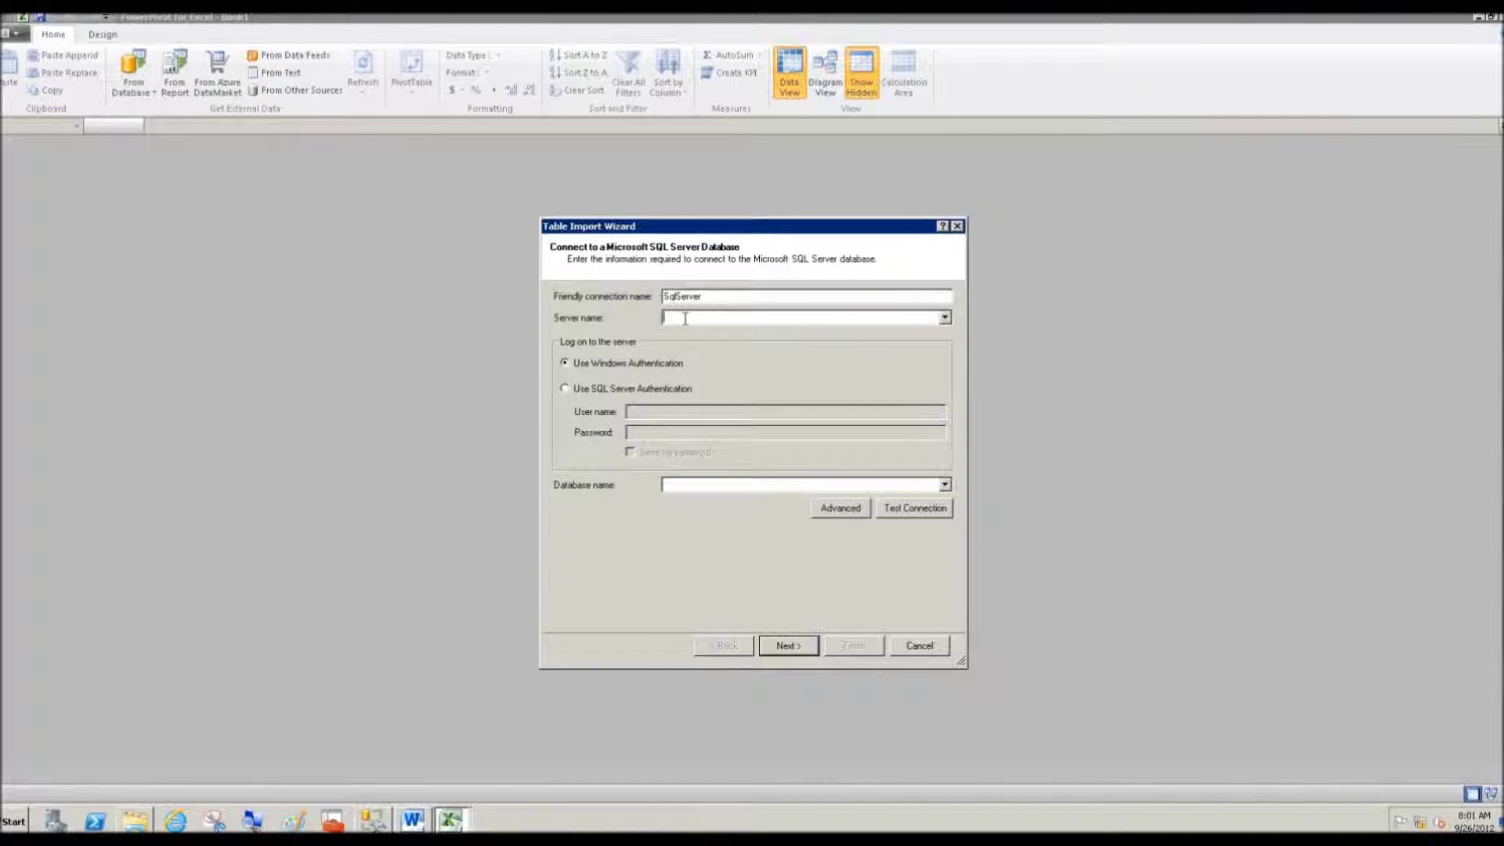
pyautogui.write('localhost')
pyautogui.click(945, 485)
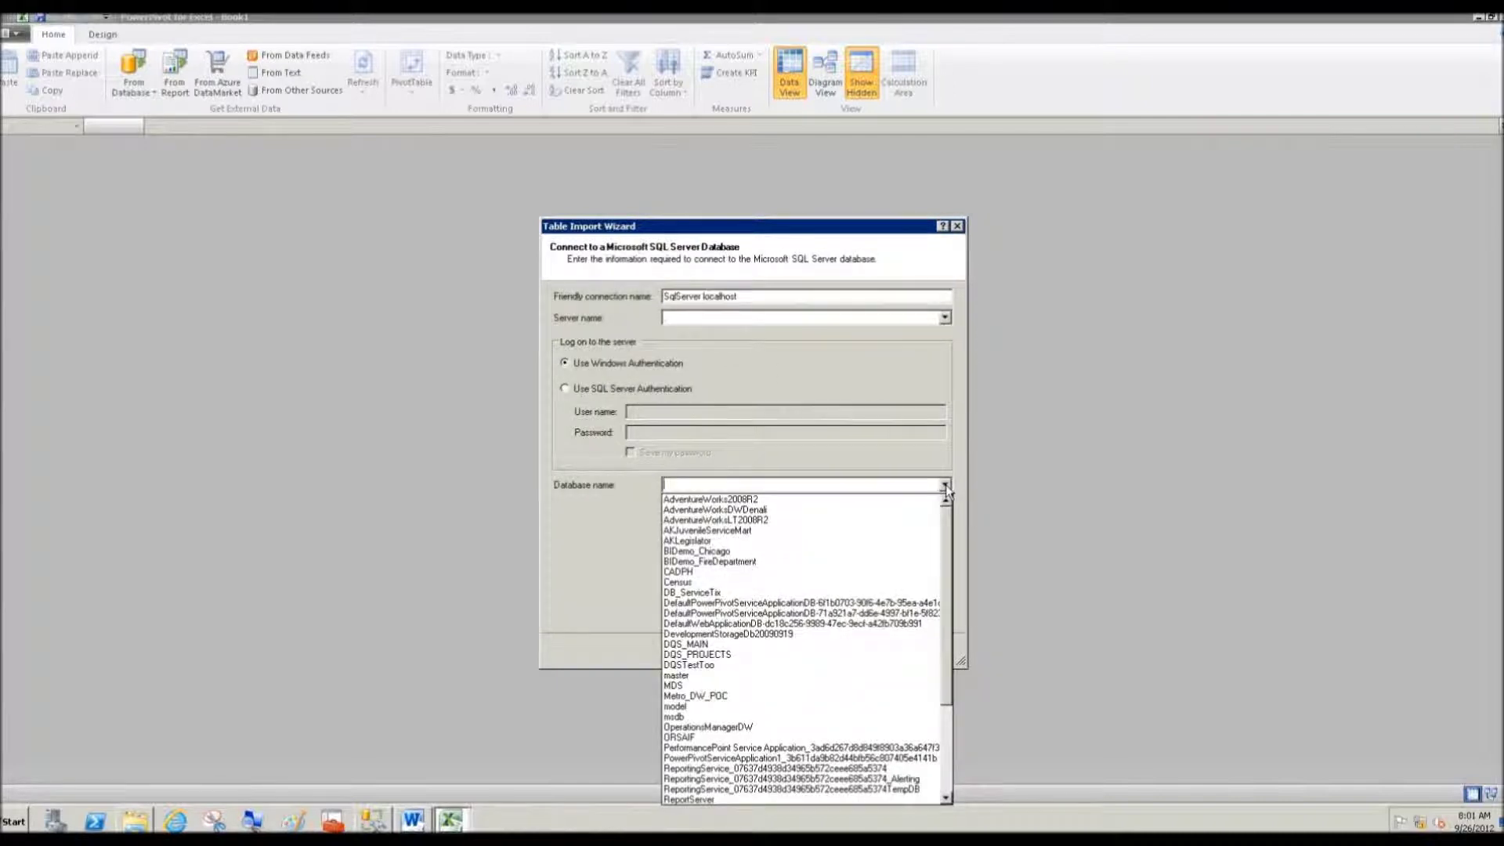
pyautogui.click(719, 572)
pyautogui.click(789, 642)
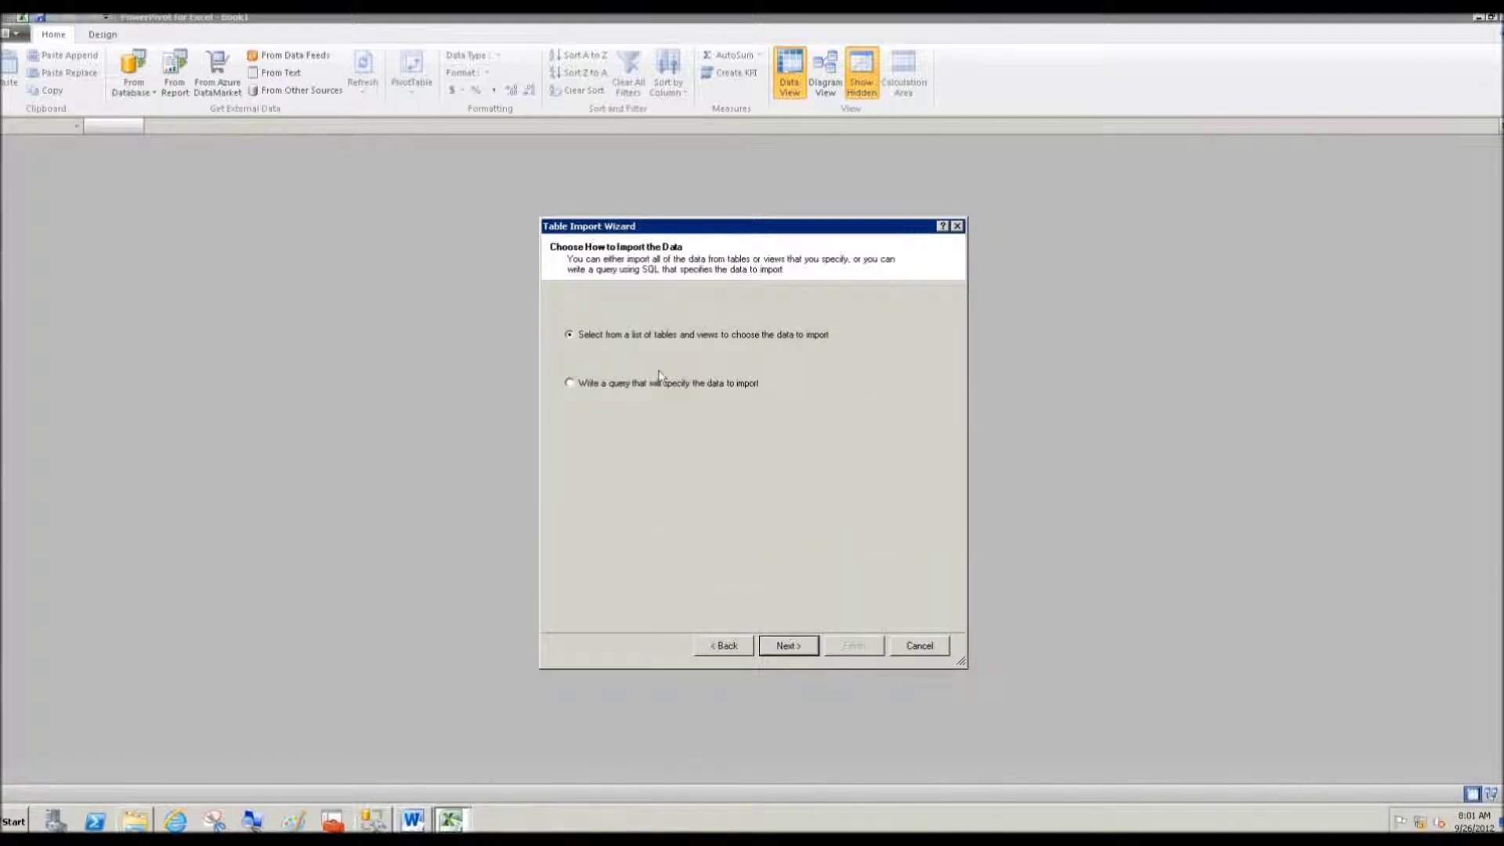
pyautogui.click(789, 645)
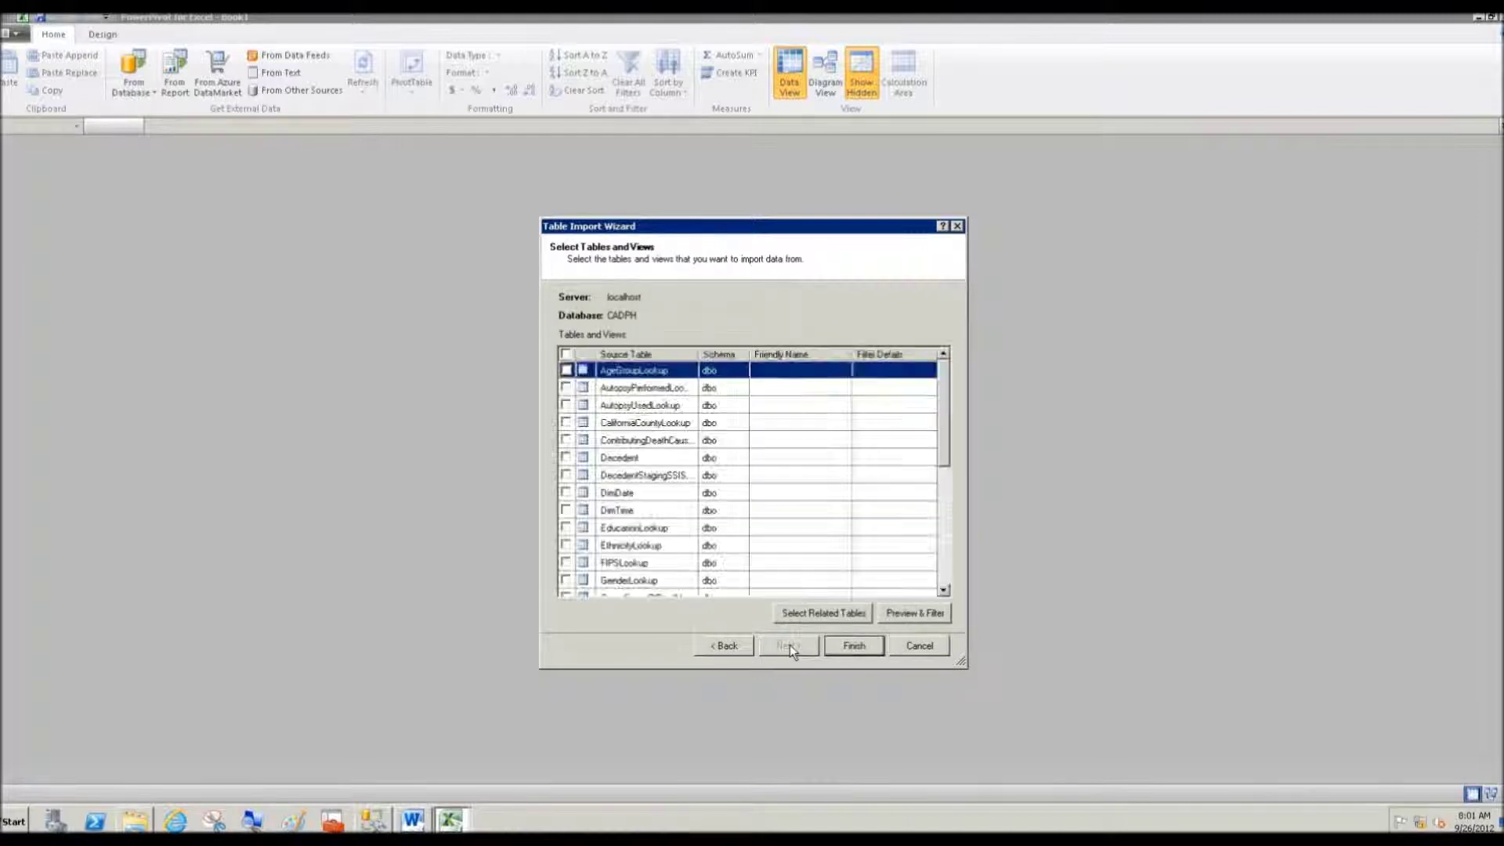
# - Import the vw_Decedent view together with all its related tables
pyautogui.moveTo(950, 460); pyautogui.dragTo(943, 583)
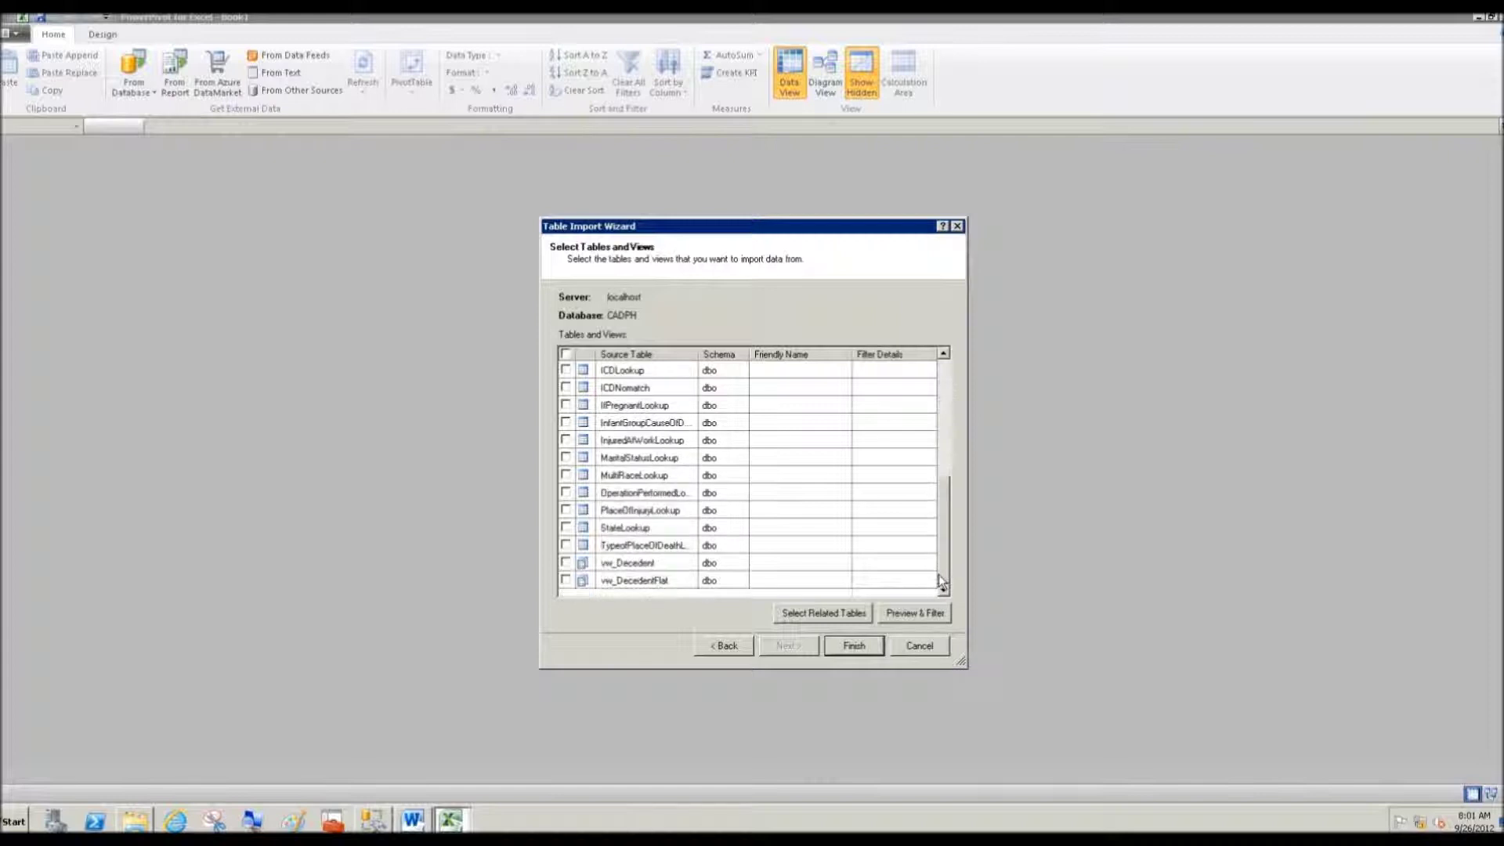
pyautogui.click(565, 563)
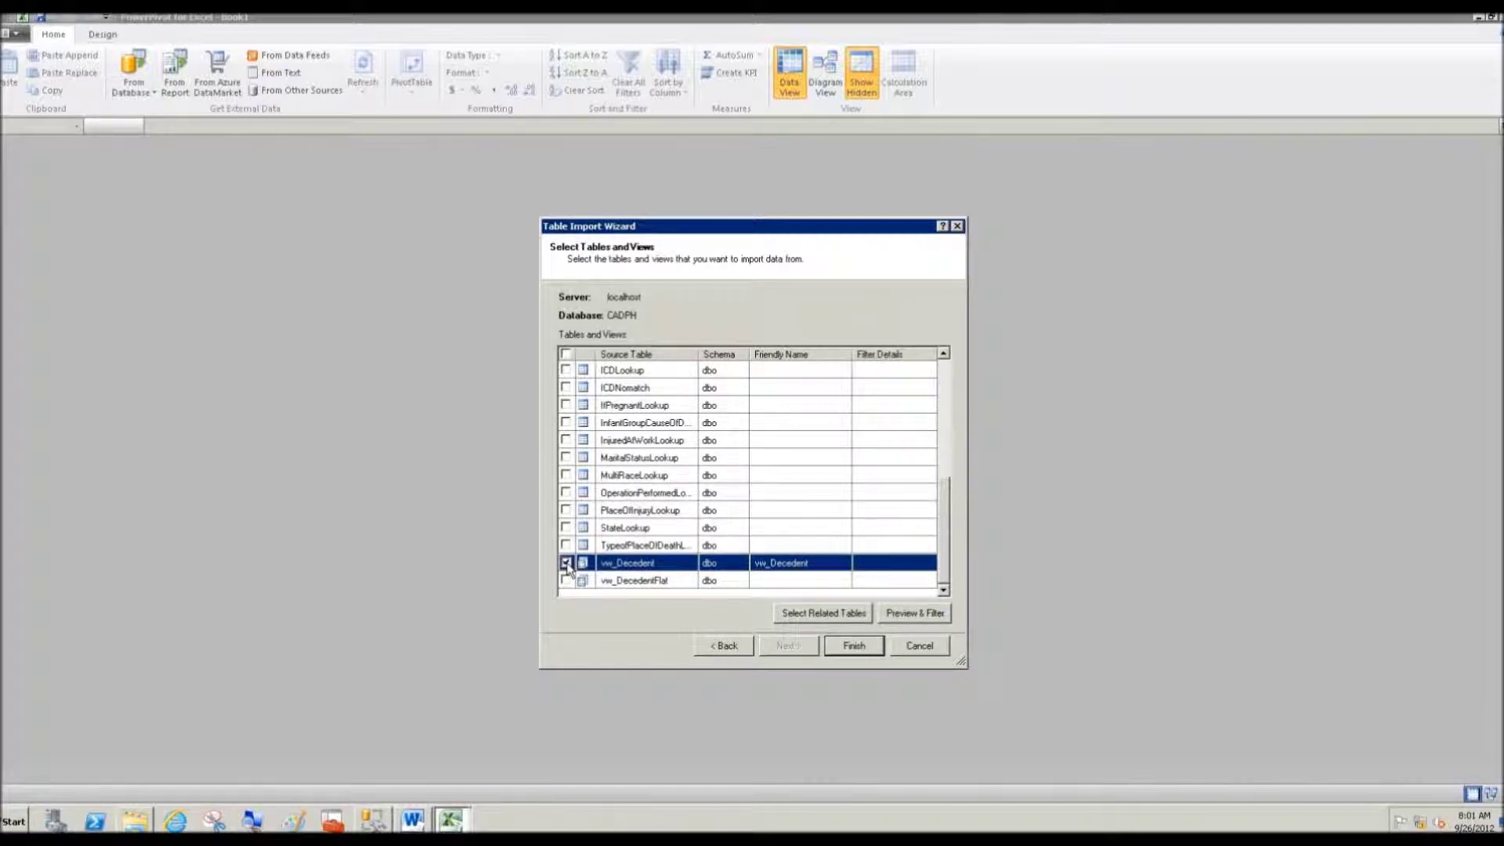
pyautogui.click(823, 612)
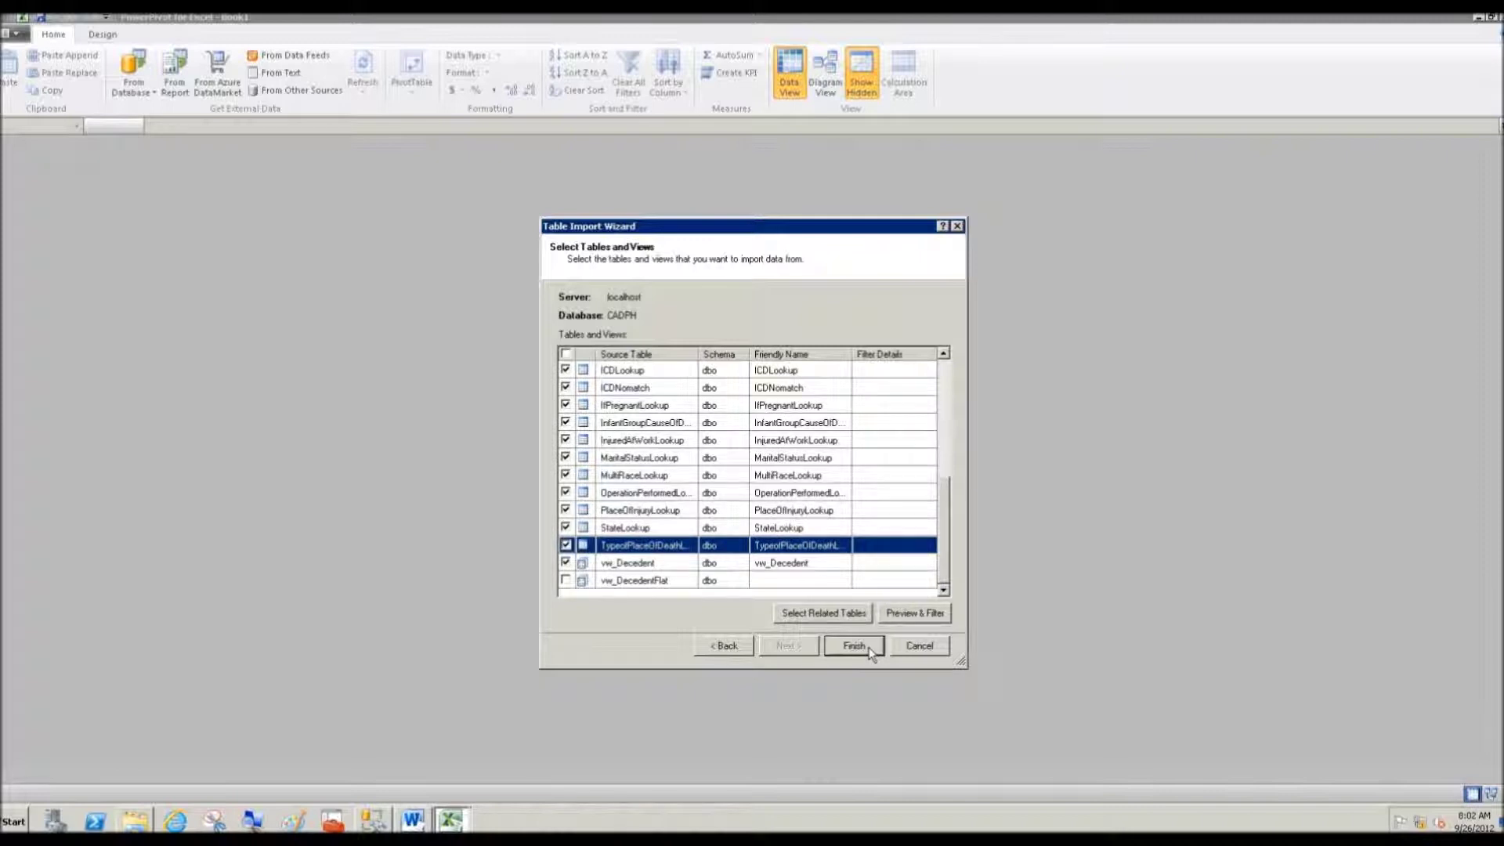
pyautogui.click(853, 645)
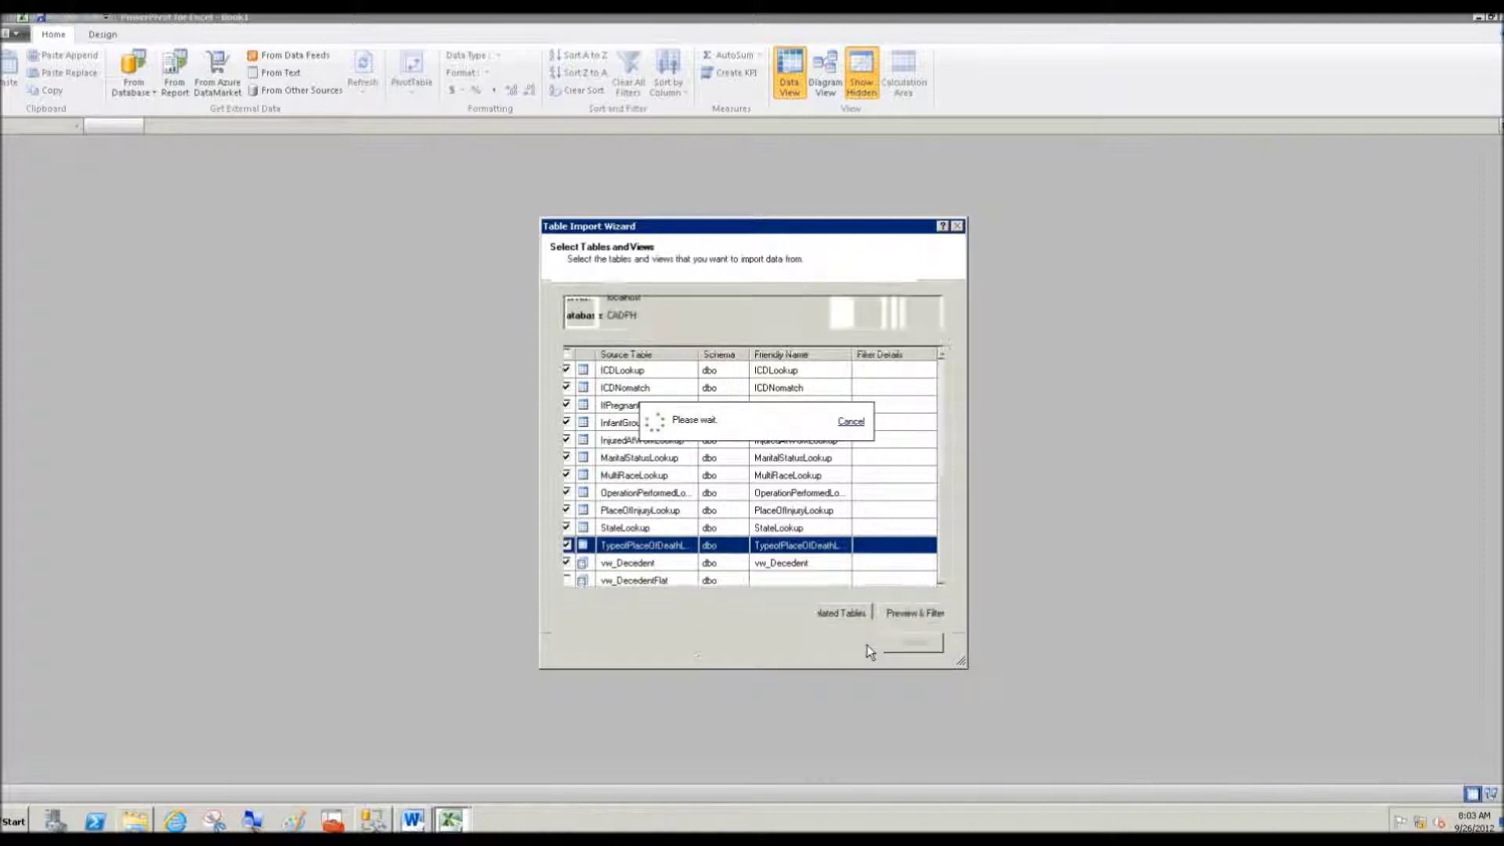
pyautogui.moveTo(936, 505); pyautogui.dragTo(935, 610)
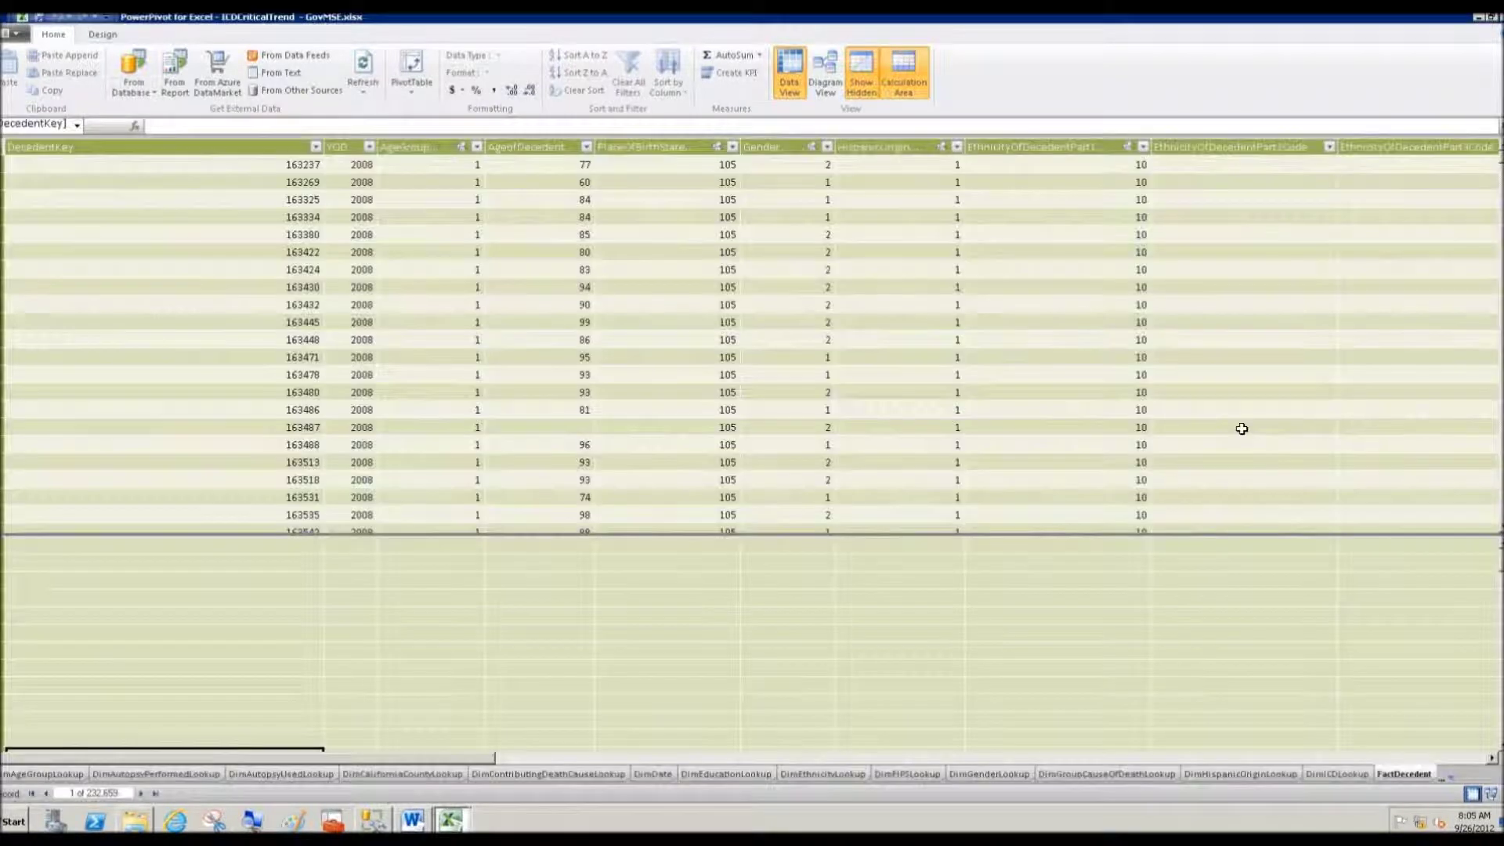
# - Examine the table relationships in the diagram layout, and return to the data grid
pyautogui.click(826, 72)
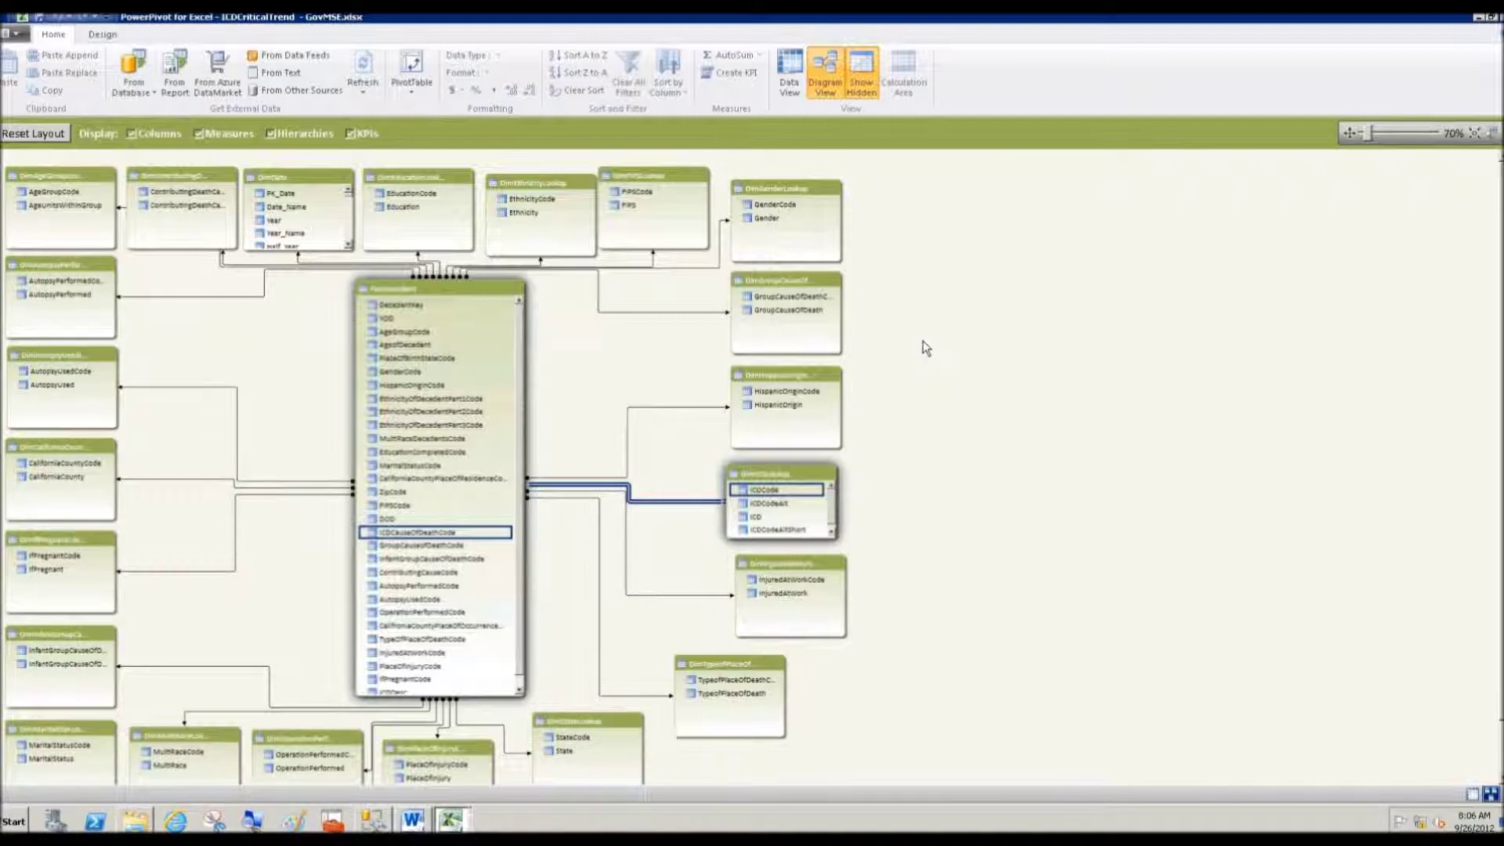
pyautogui.click(791, 76)
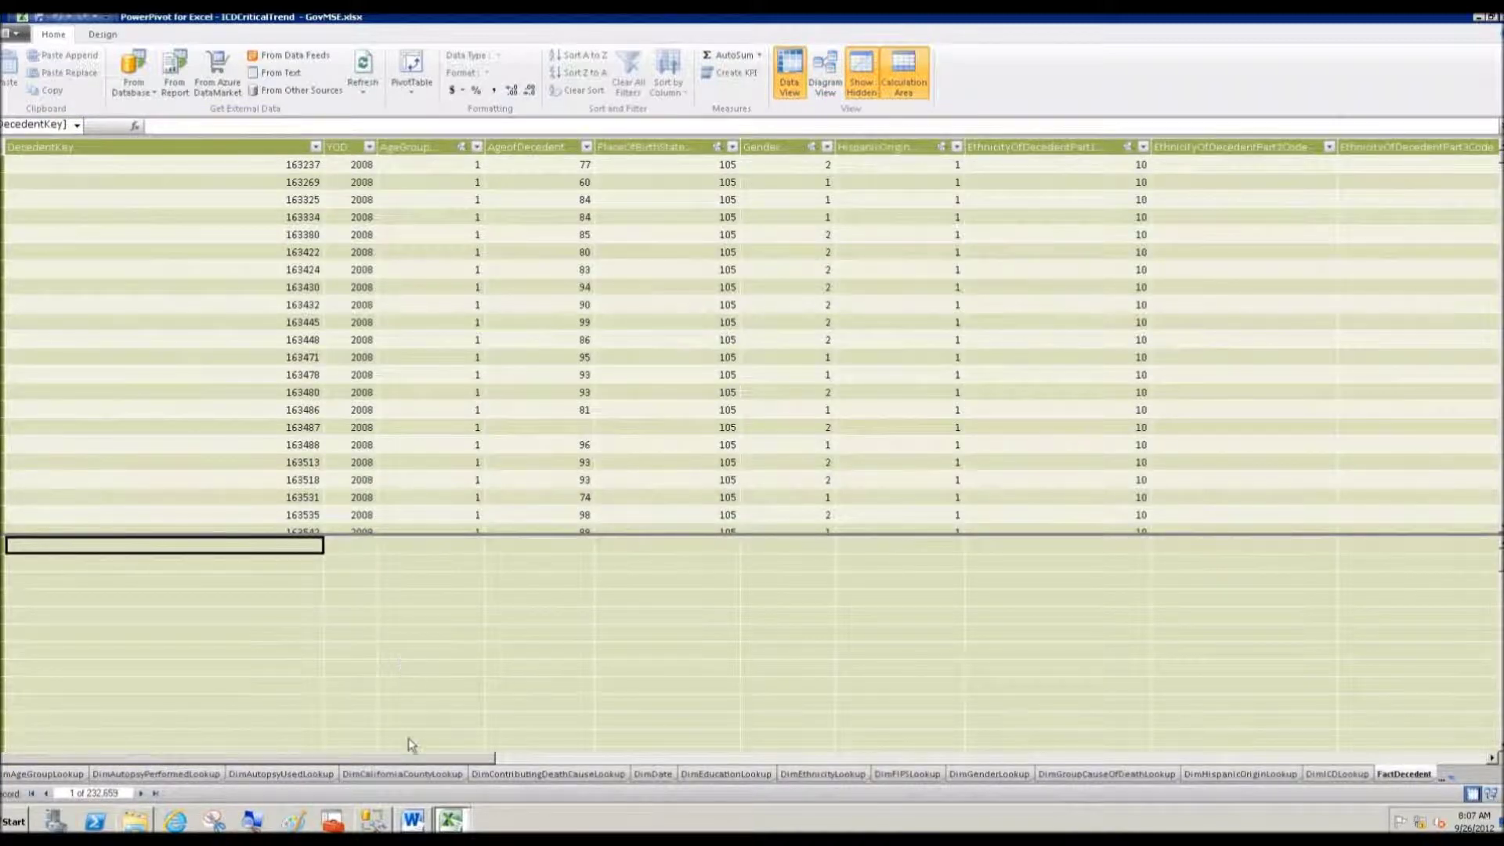
# - Copy CountDecedent:=COUNT([DecedentKey]) from the Word document and add it as a measure in the PowerPivot FactDecedent calculation area
pyautogui.click(413, 820)
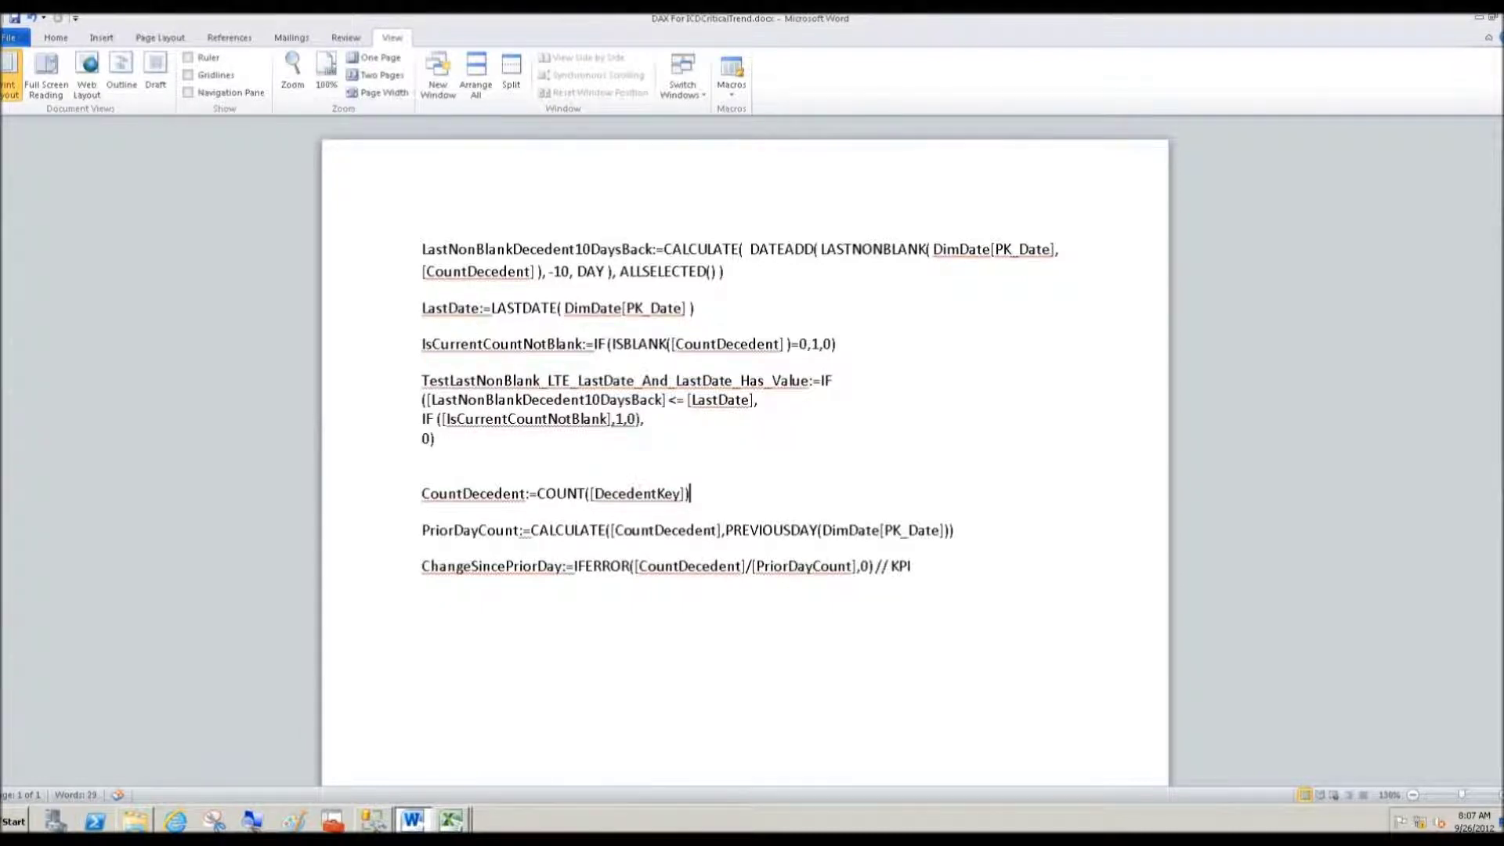
pyautogui.moveTo(696, 494); pyautogui.dragTo(452, 495)
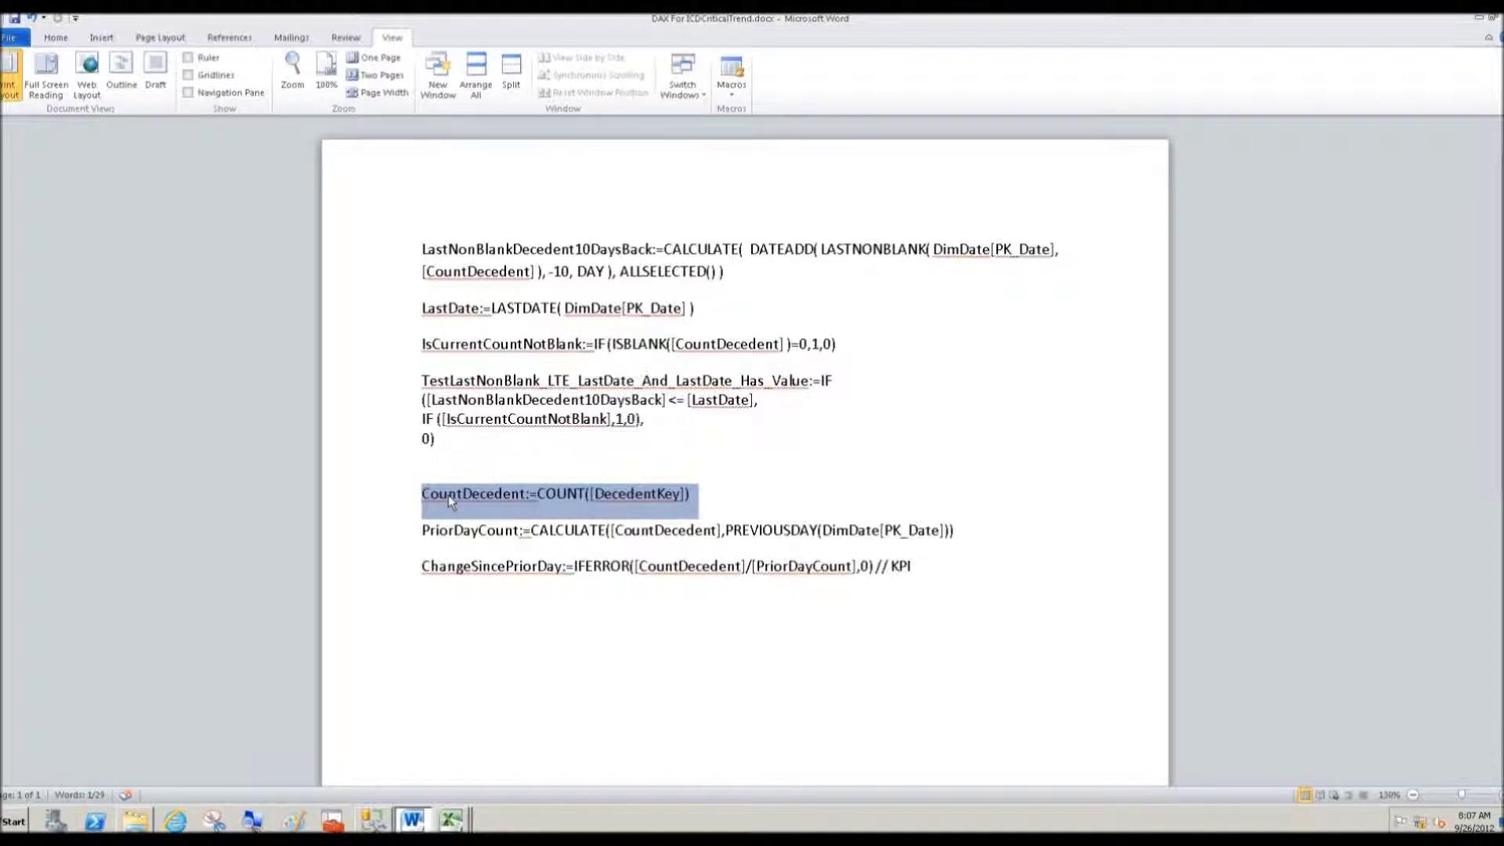
pyautogui.hotkey('ctrl', 'c')
pyautogui.click(448, 819)
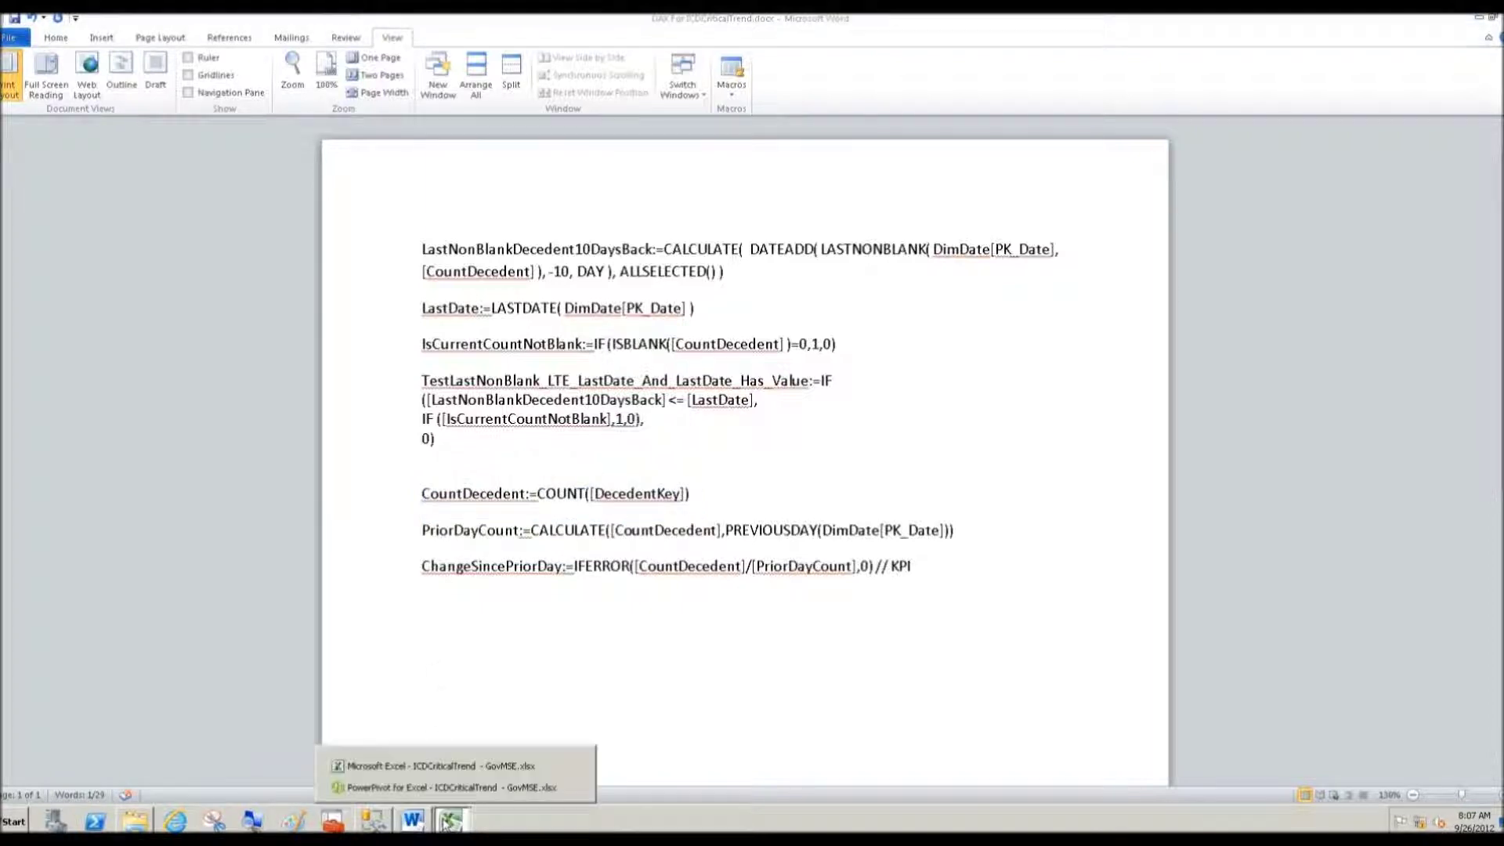
pyautogui.click(430, 771)
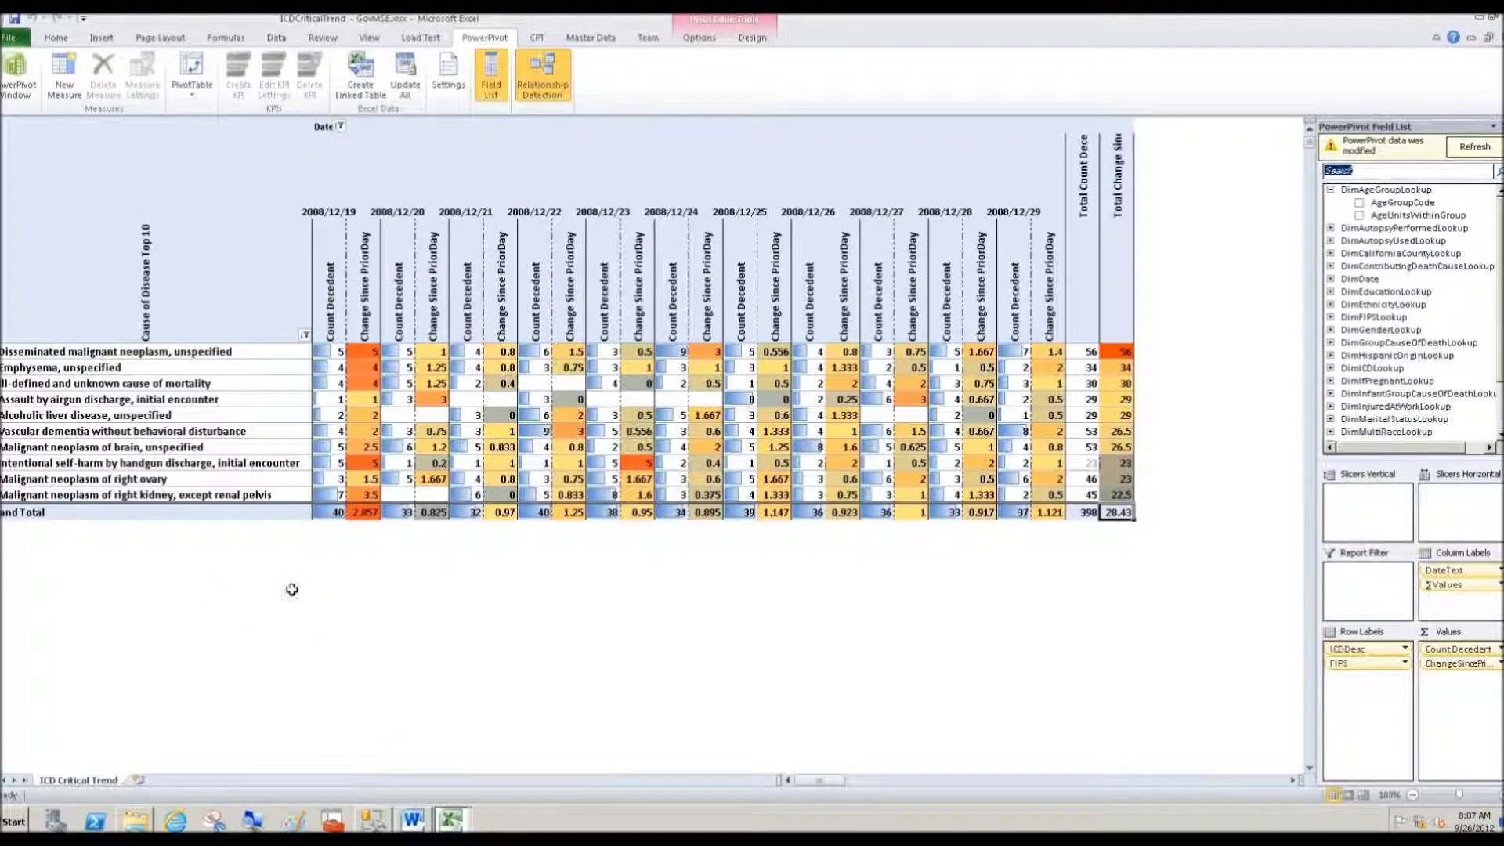
pyautogui.click(441, 822)
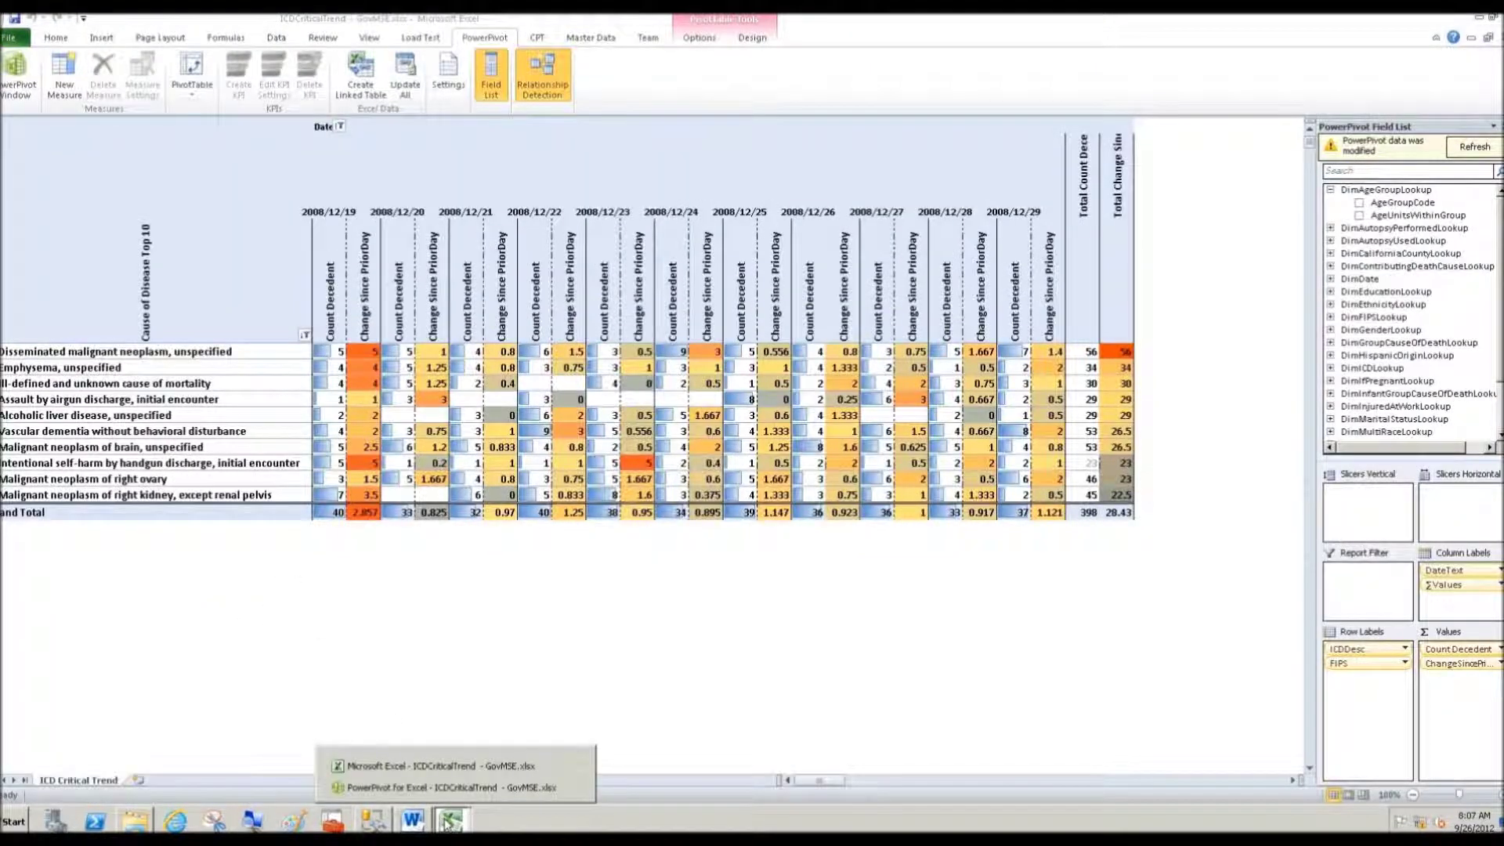
pyautogui.click(436, 771)
pyautogui.click(451, 820)
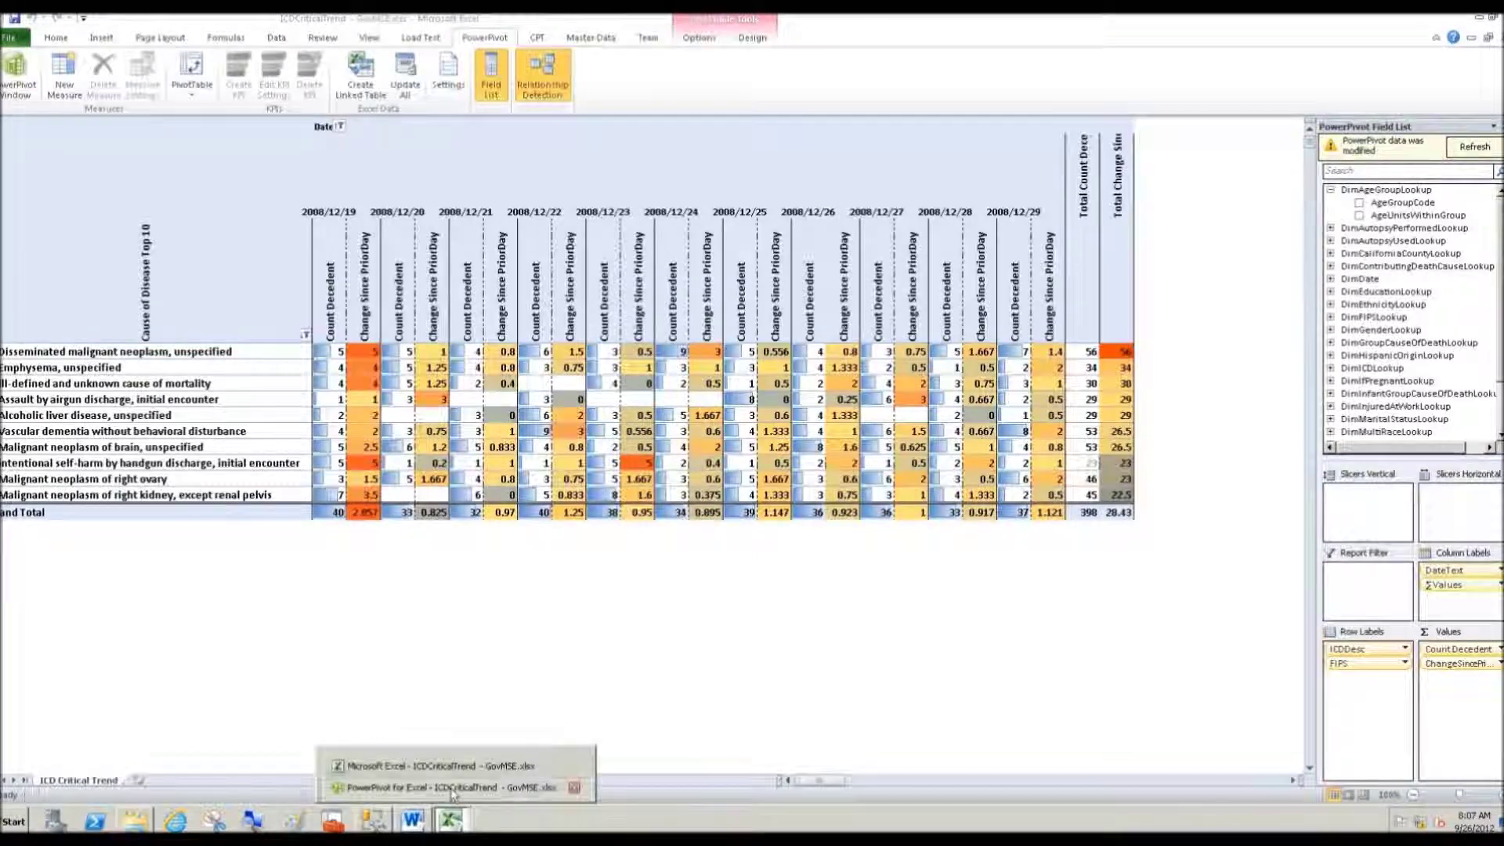
pyautogui.click(424, 770)
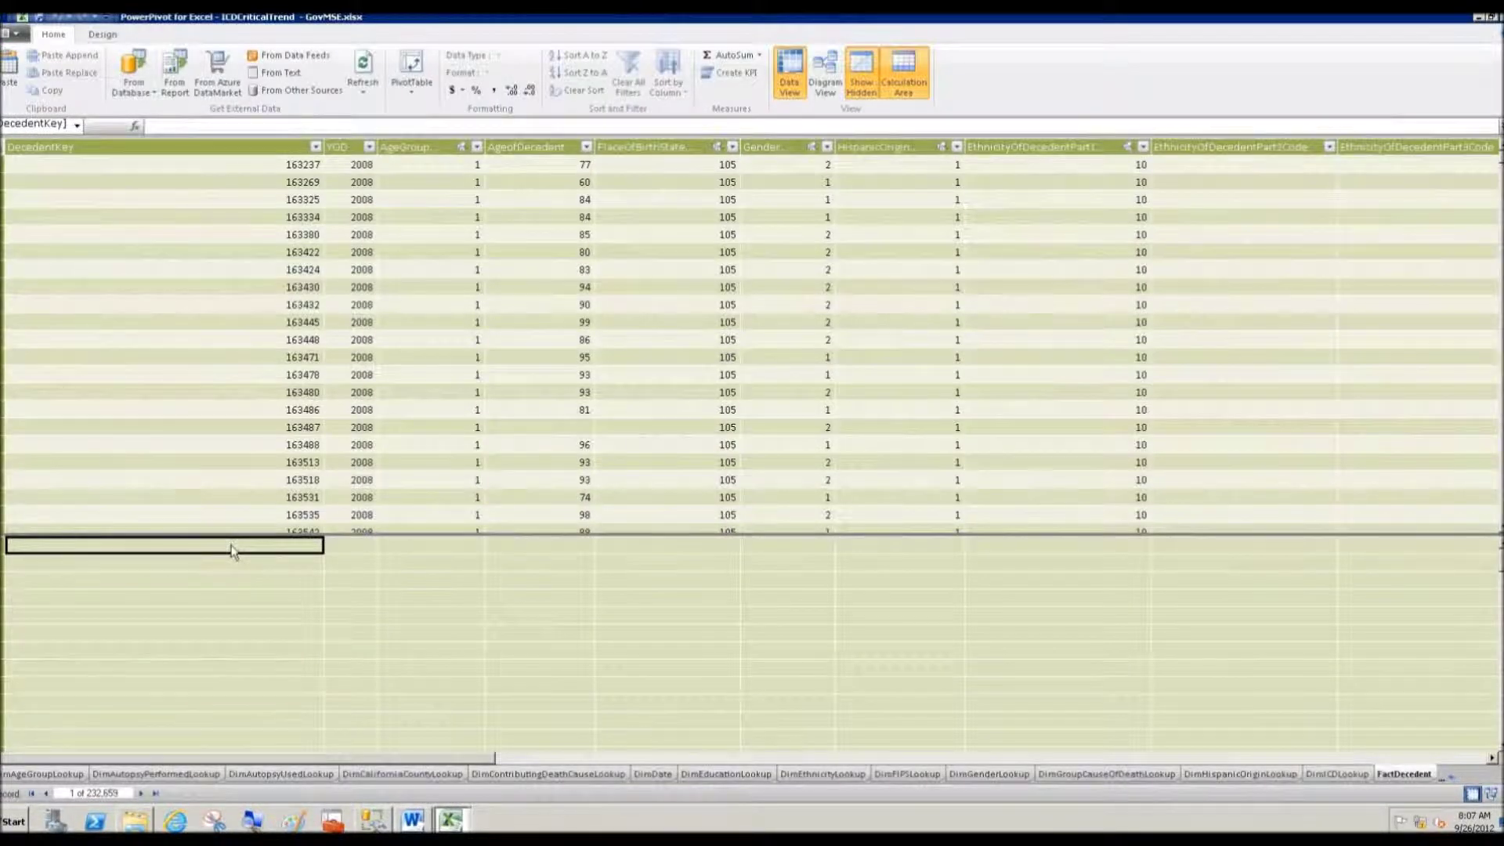
pyautogui.click(196, 124)
pyautogui.hotkey('ctrl', 'v')
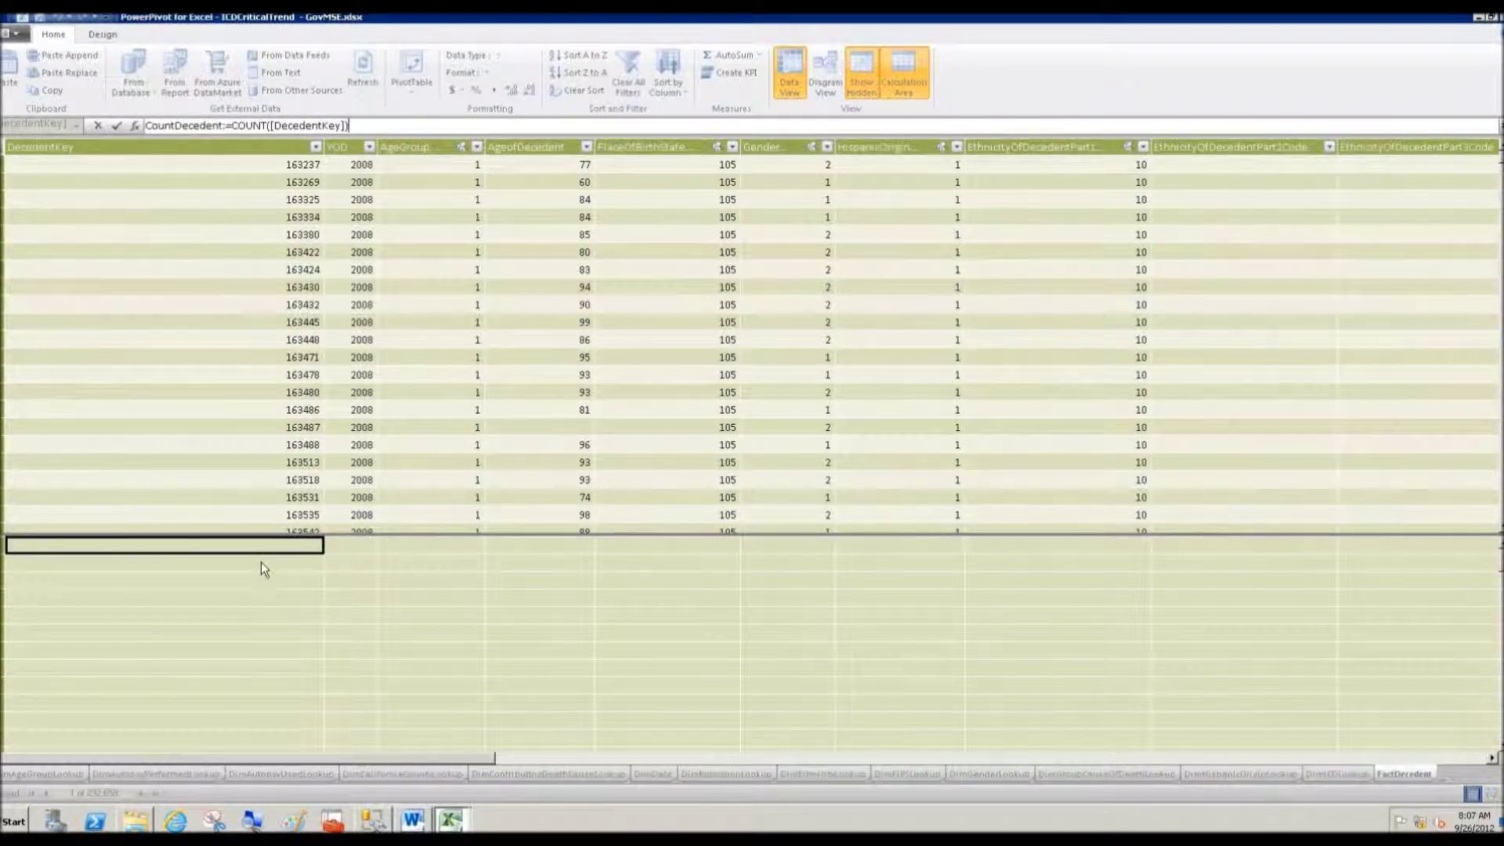
pyautogui.press('Return')
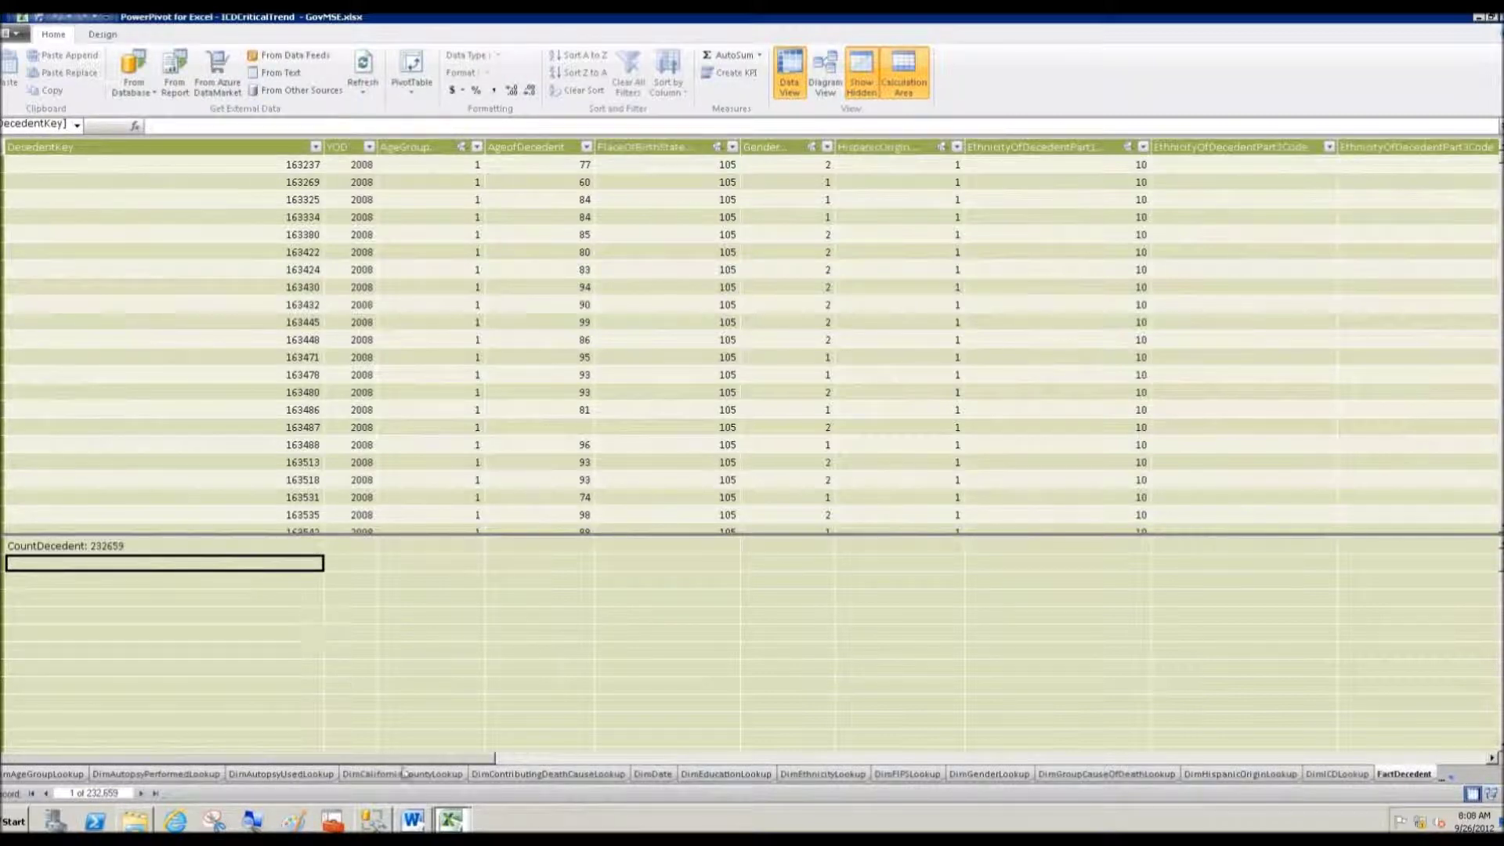
# - Copy PriorDayCount:=CALCULATE([CountDecedent],PREVIOUSDAY(DimDate[PK_Date])) from the Word document and add it as a measure below CountDecedent in PowerPivot
pyautogui.click(413, 819)
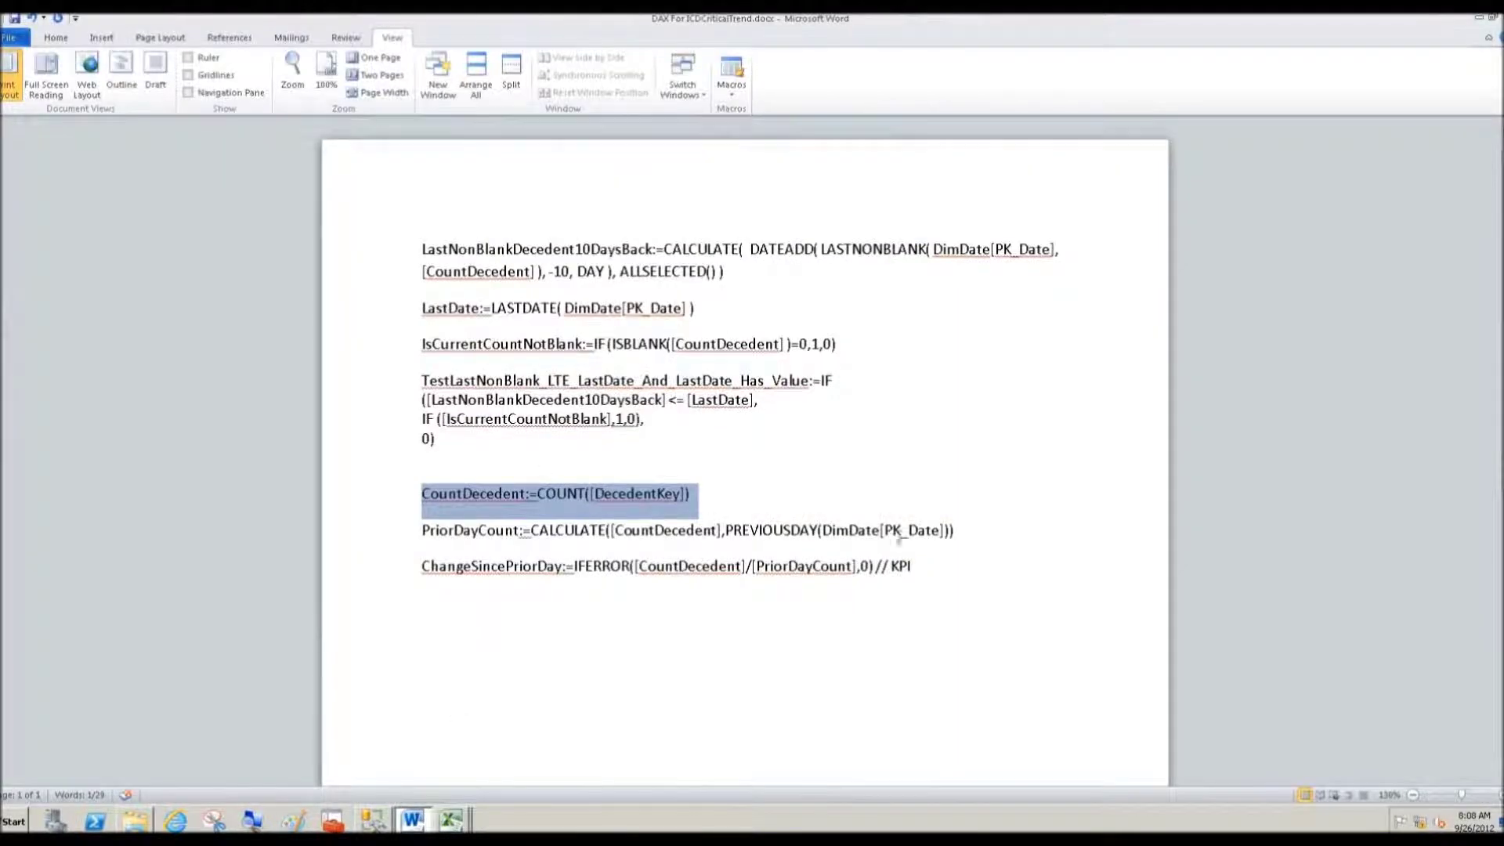
pyautogui.moveTo(955, 531); pyautogui.dragTo(472, 538)
pyautogui.hotkey('ctrl', 'c')
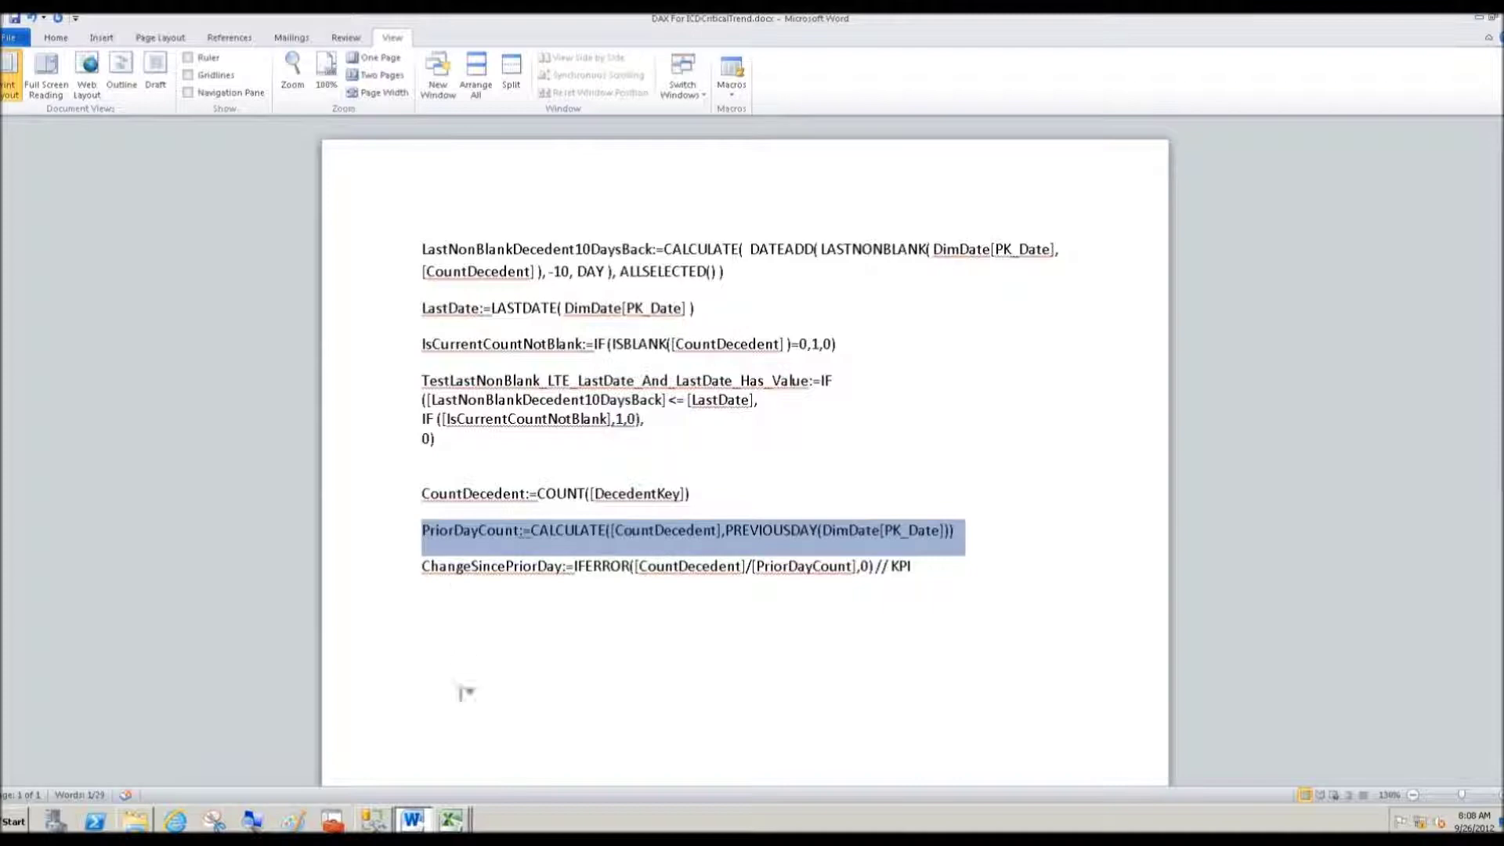
pyautogui.click(458, 819)
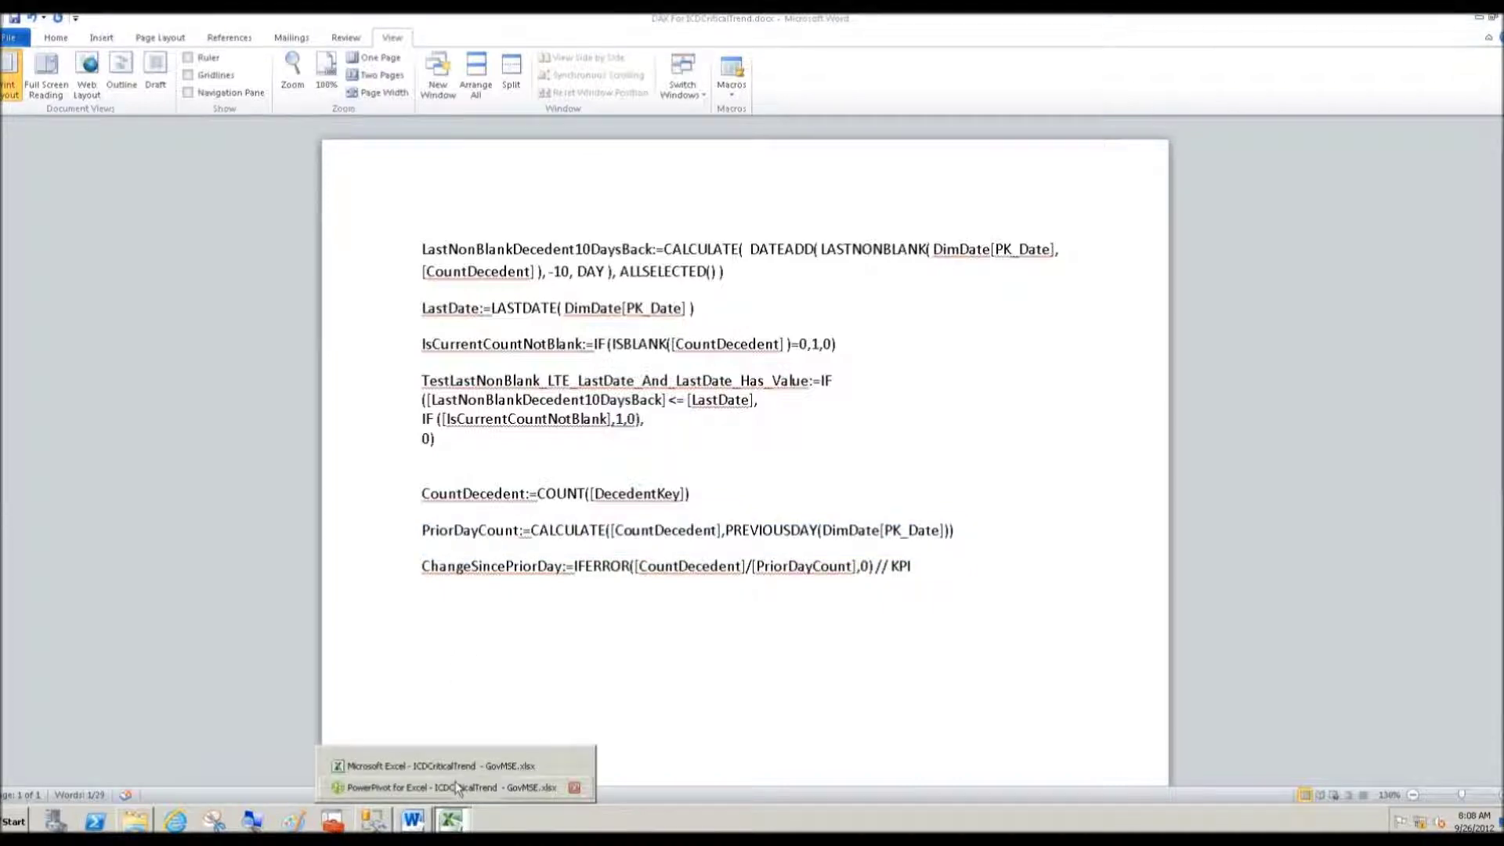
pyautogui.click(438, 787)
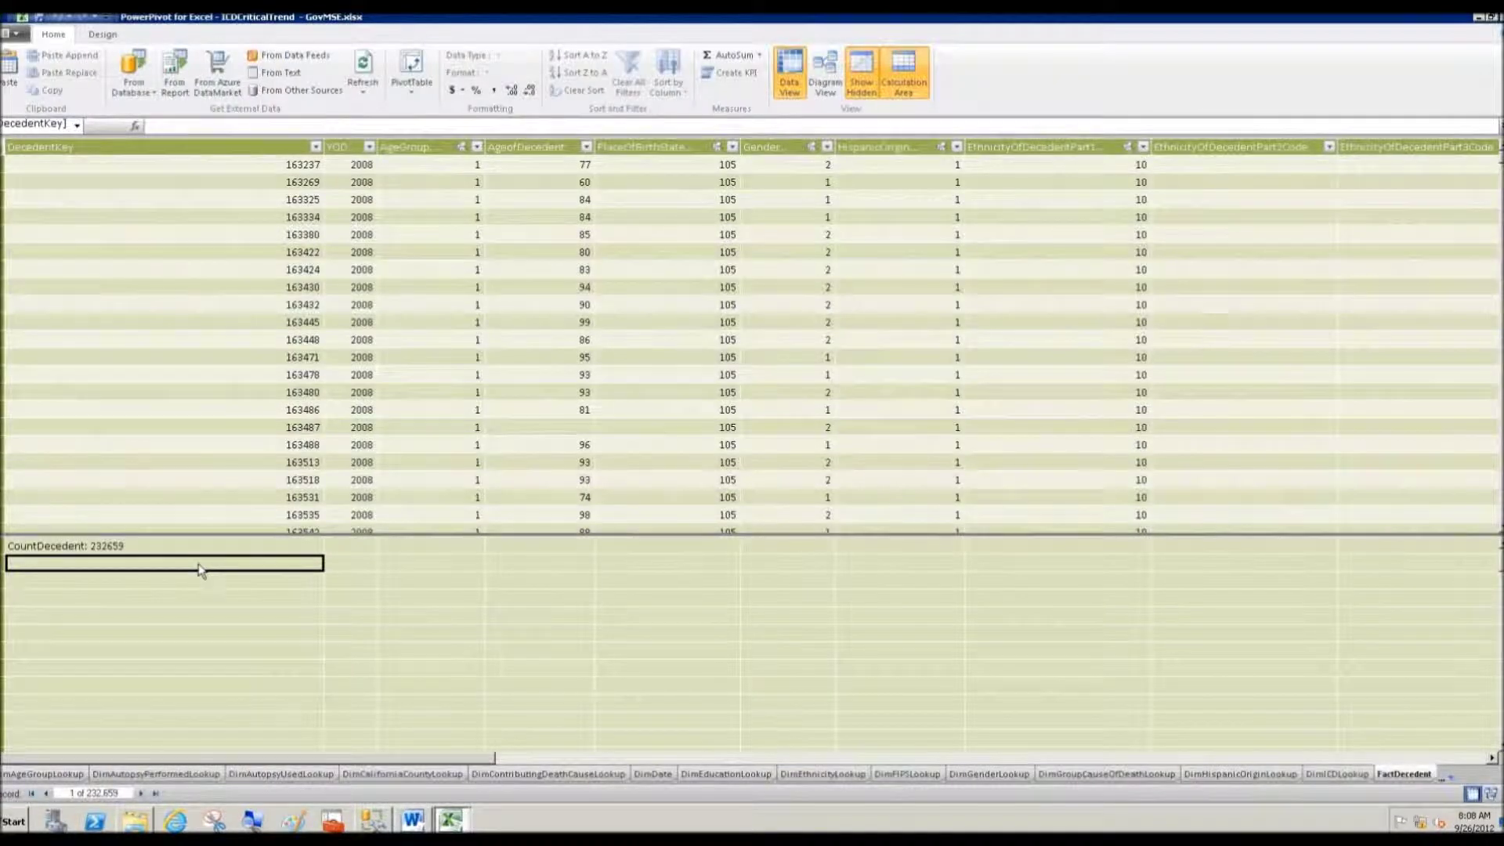
pyautogui.click(180, 125)
pyautogui.hotkey('ctrl', 'v')
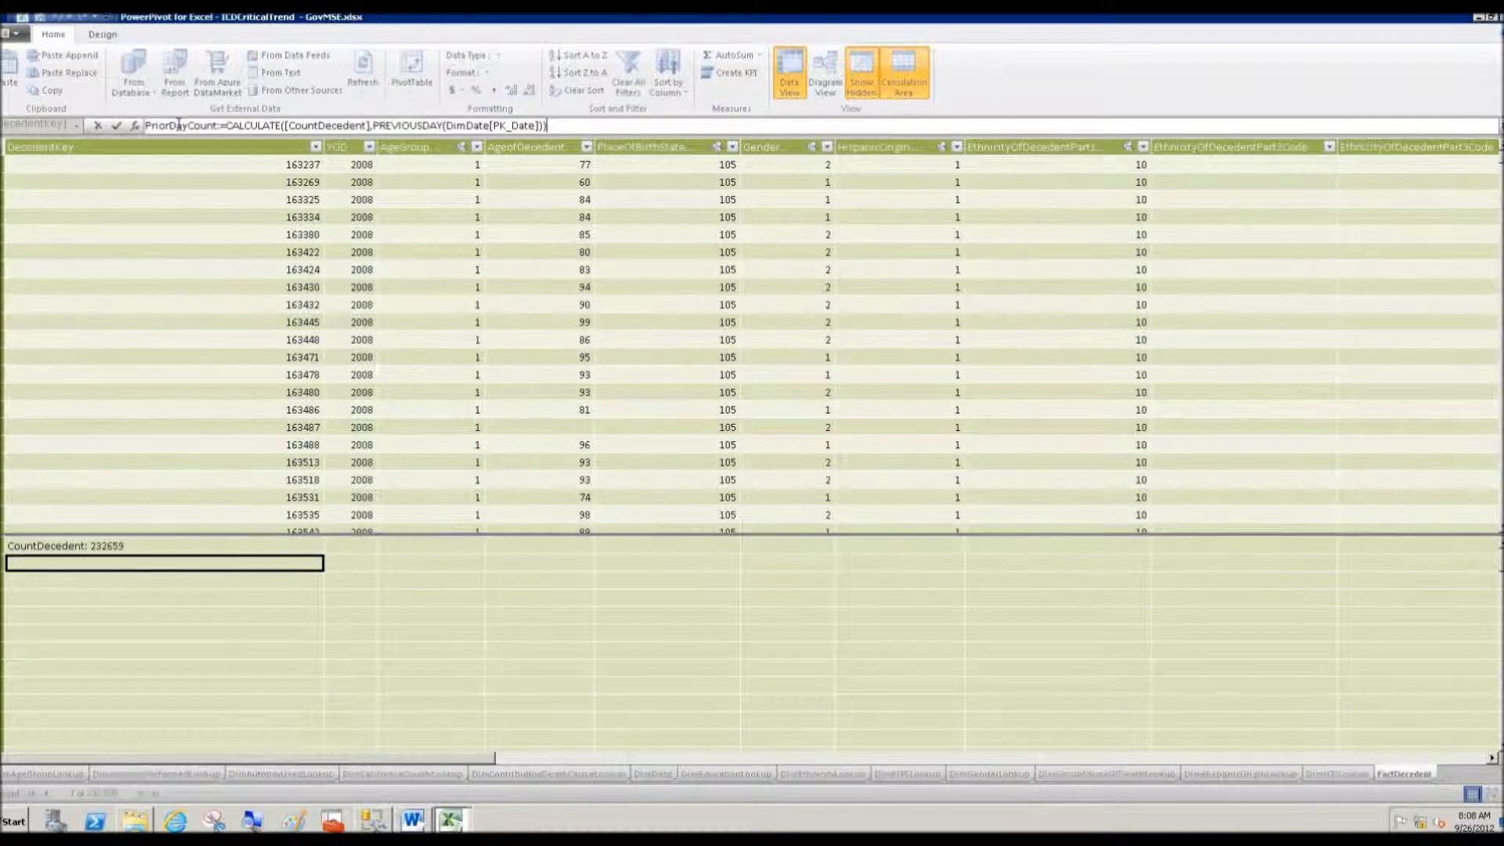
pyautogui.press('Return')
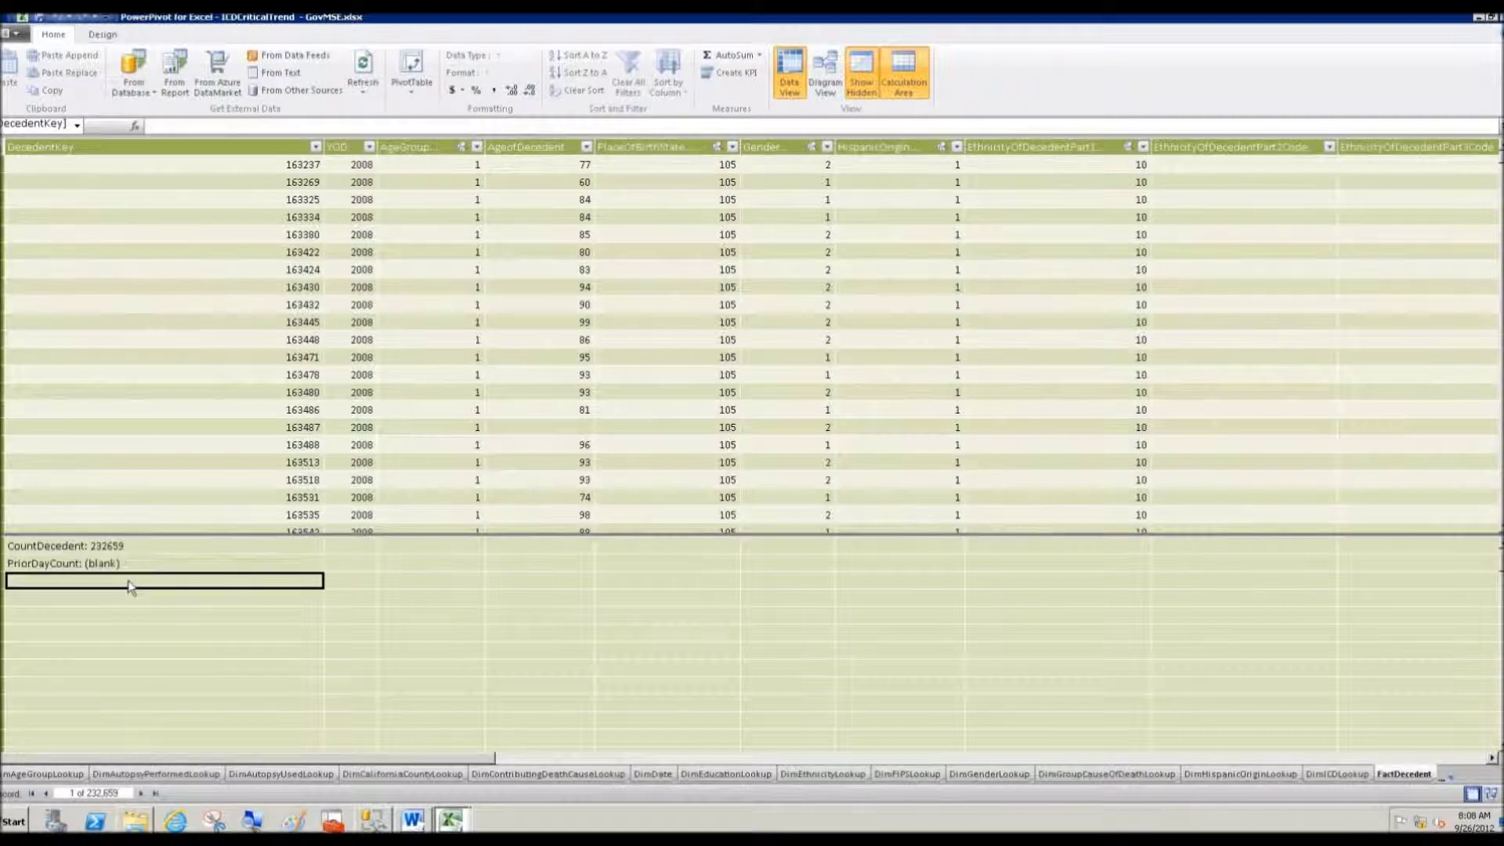
# - Copy ChangeSincePriorDay:=IFERROR([CountDecedent]/[PriorDayCount],0) from Word without the KPI comment and add it as a measure below PriorDayCount in PowerPivot
pyautogui.click(417, 822)
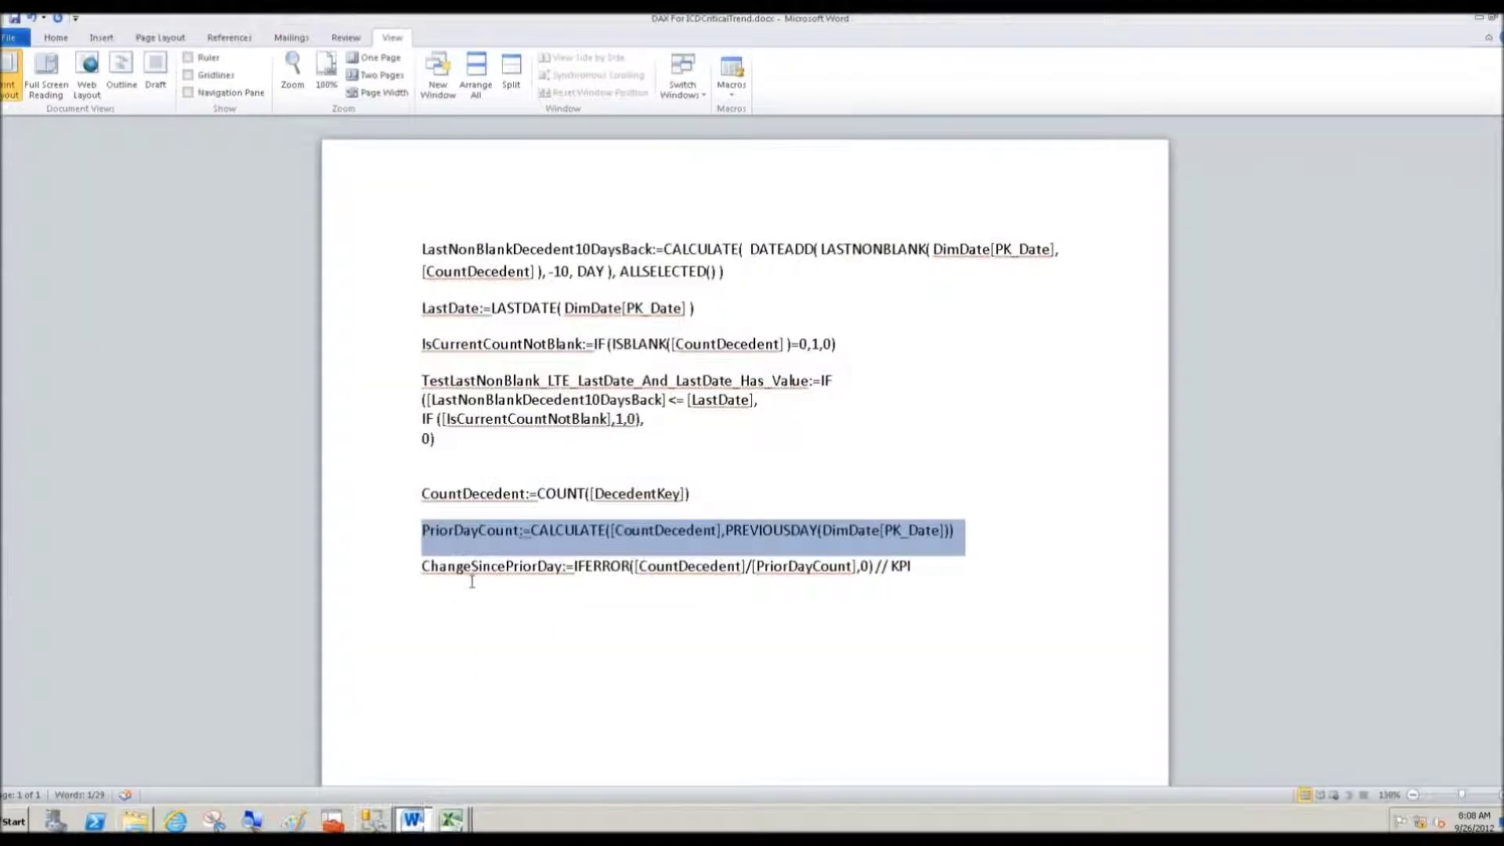
pyautogui.click(909, 566)
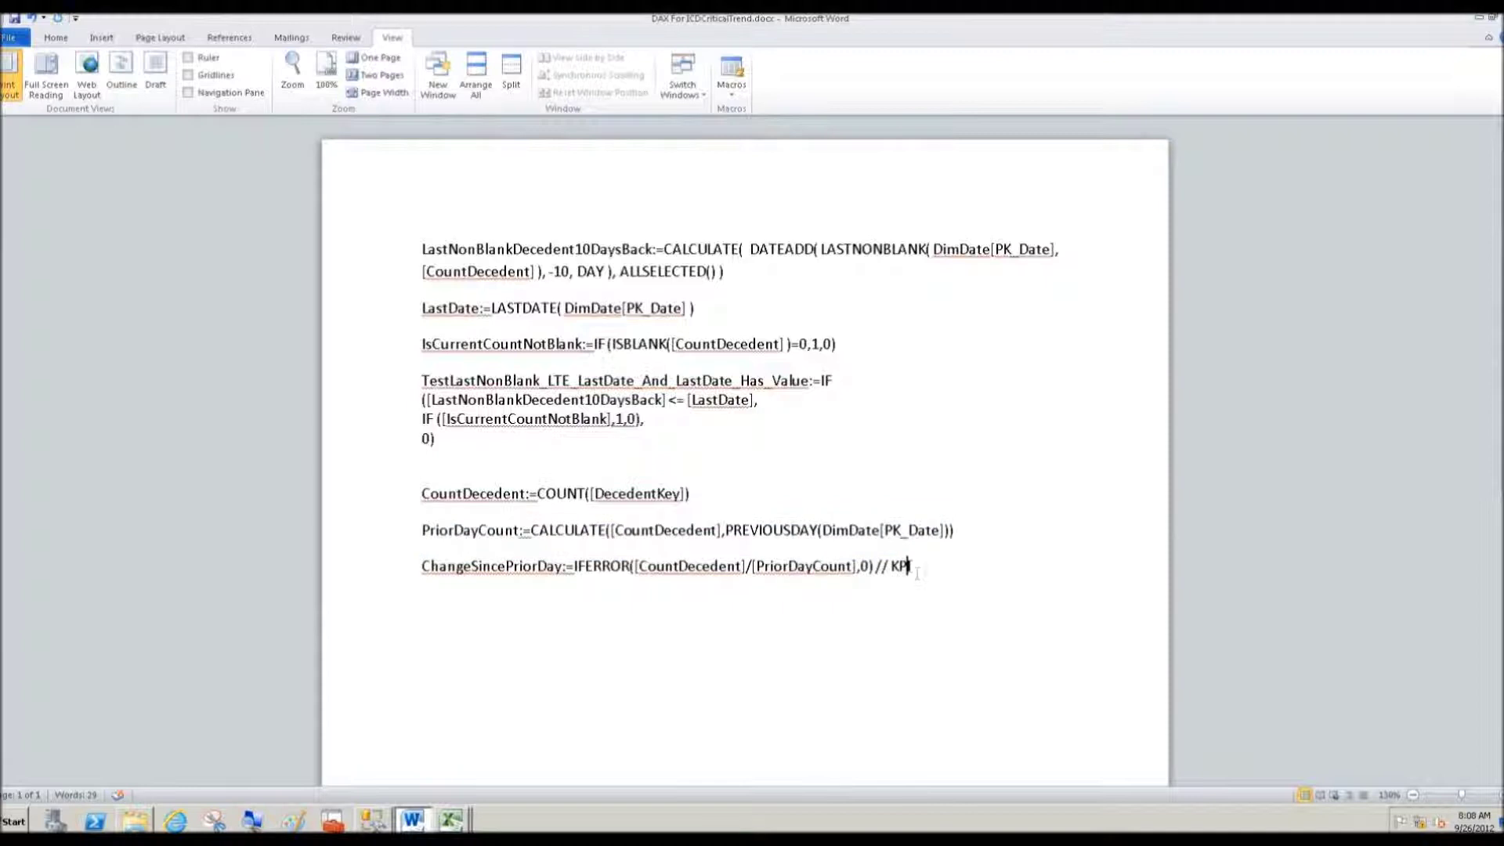
pyautogui.moveTo(875, 566); pyautogui.dragTo(477, 569)
pyautogui.hotkey('ctrl', 'c')
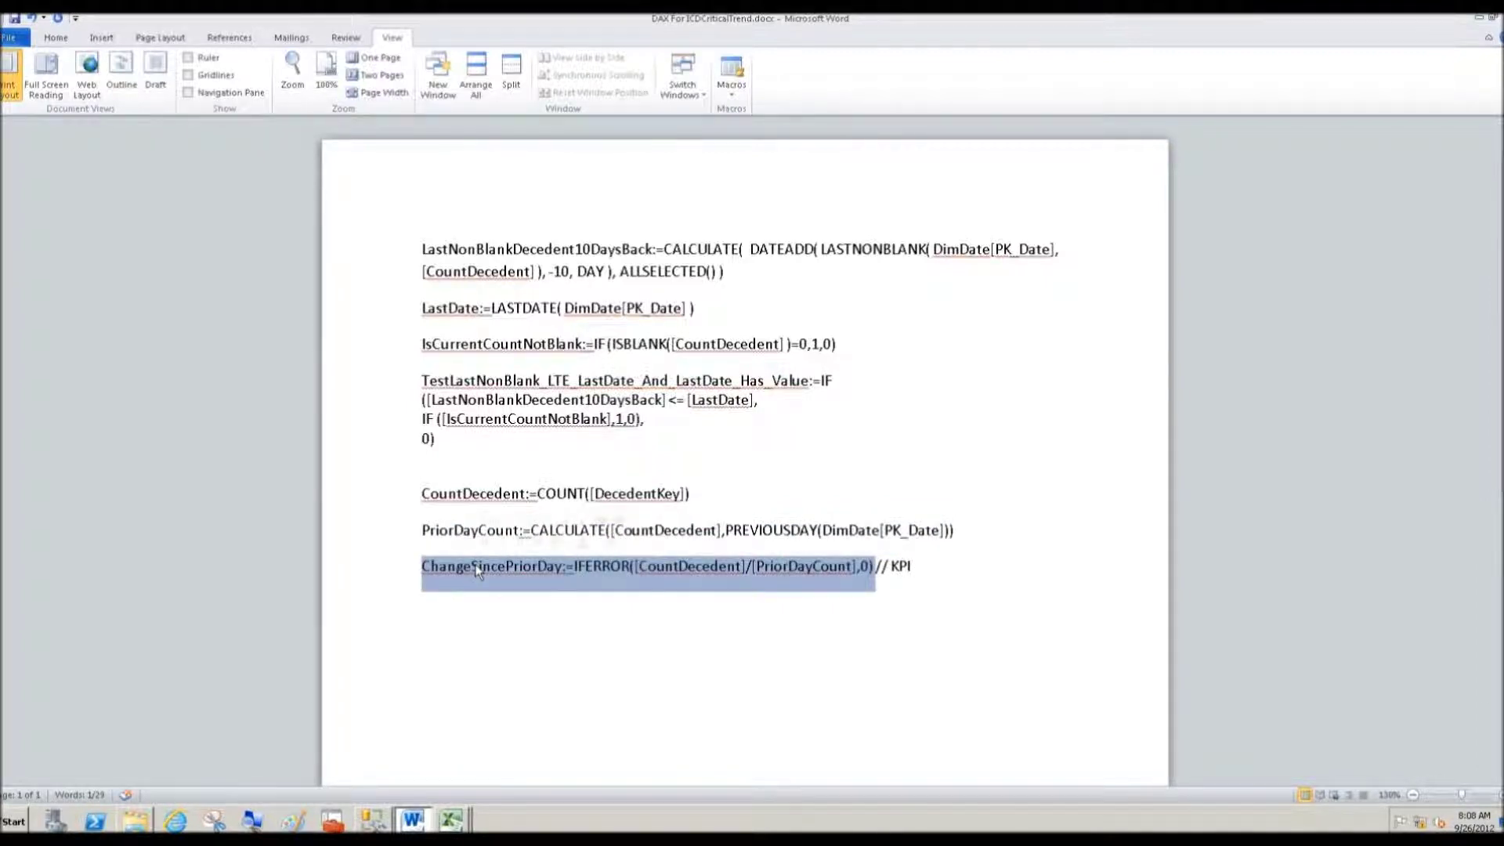
pyautogui.click(461, 820)
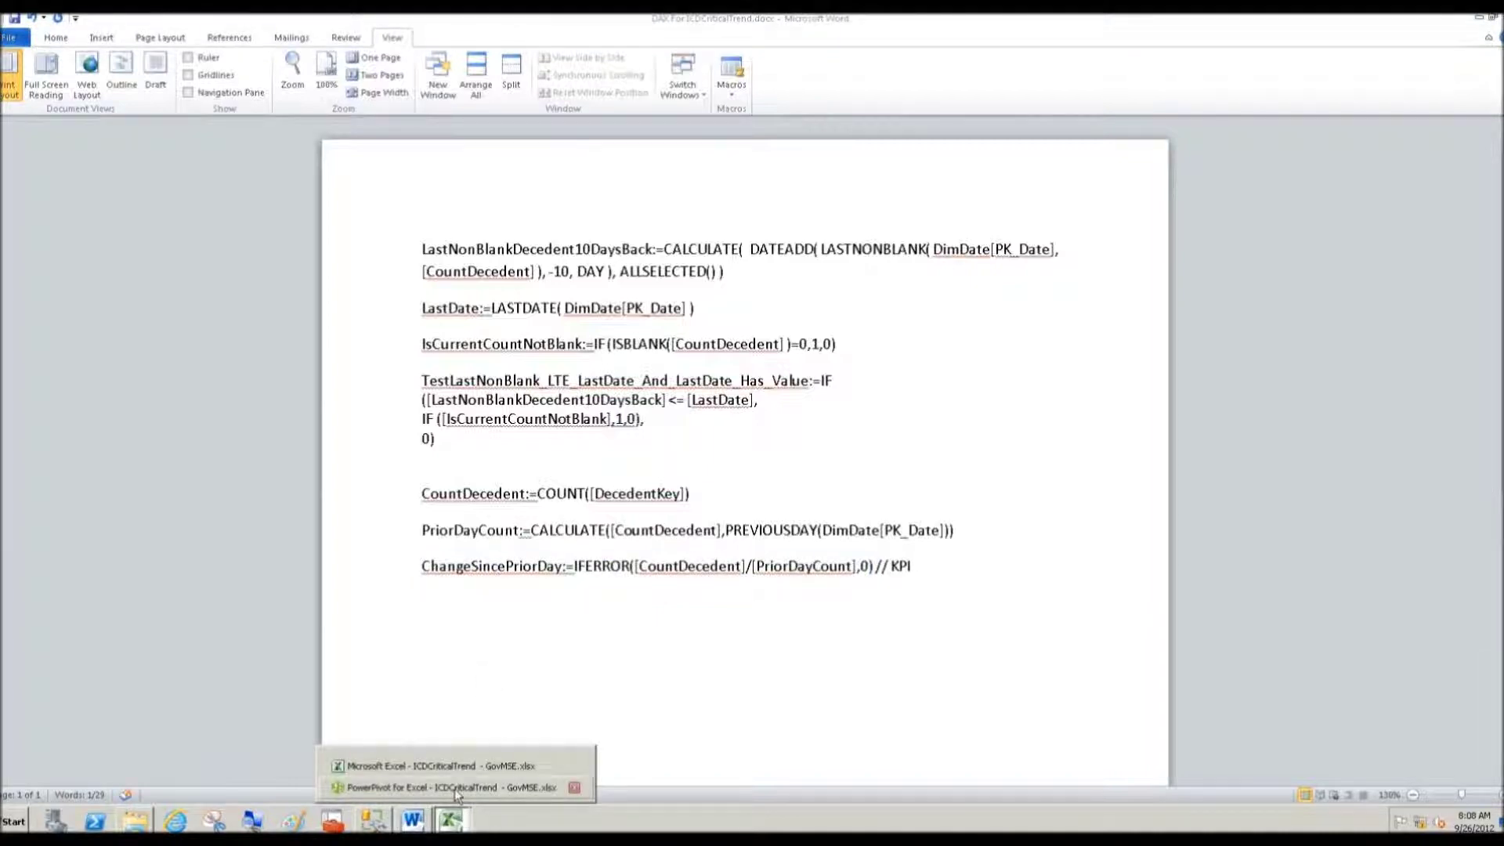
pyautogui.click(459, 787)
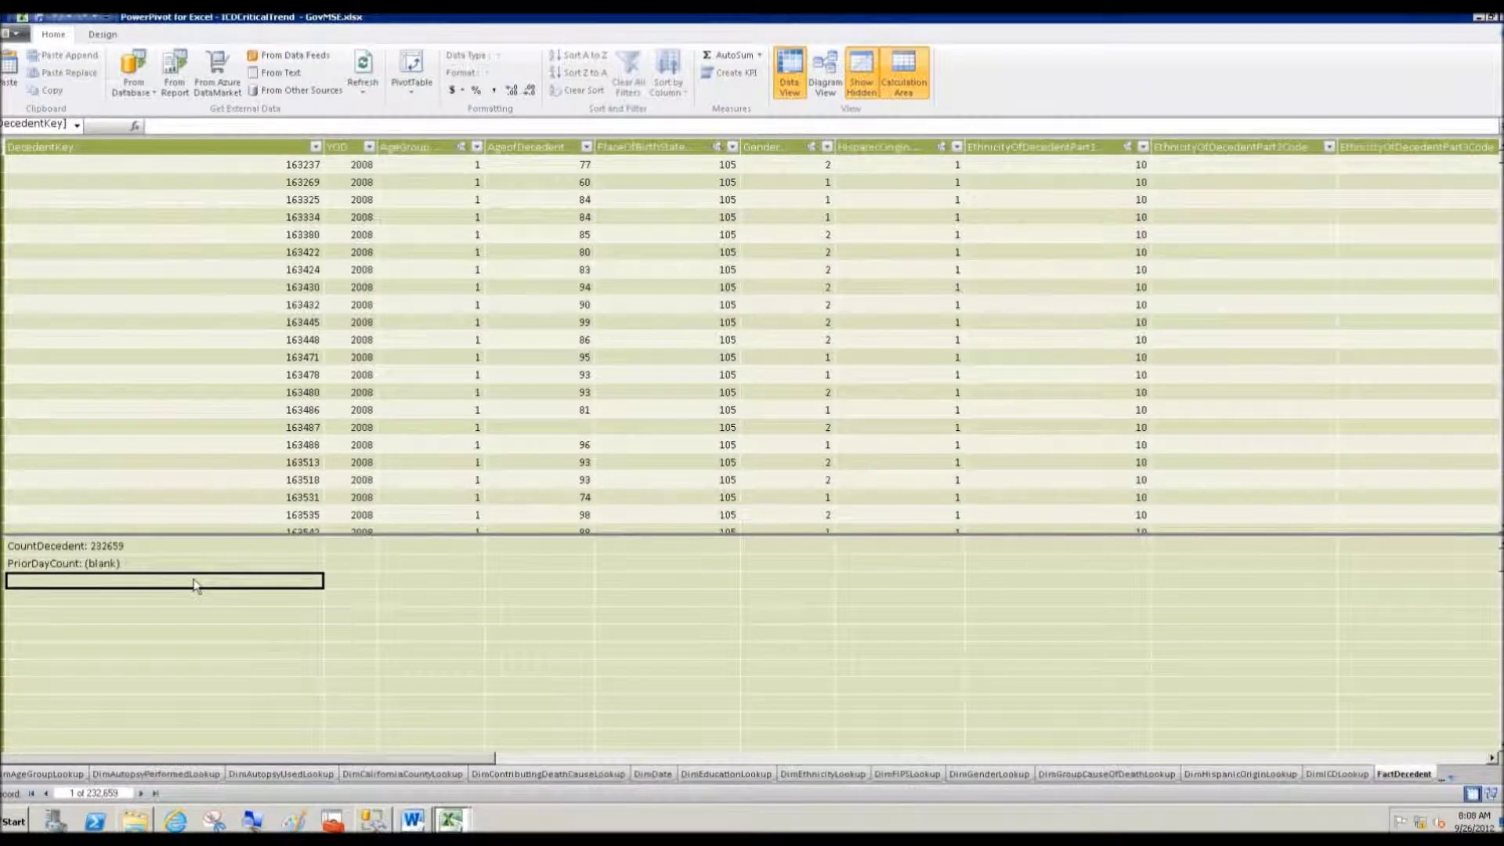
pyautogui.click(186, 126)
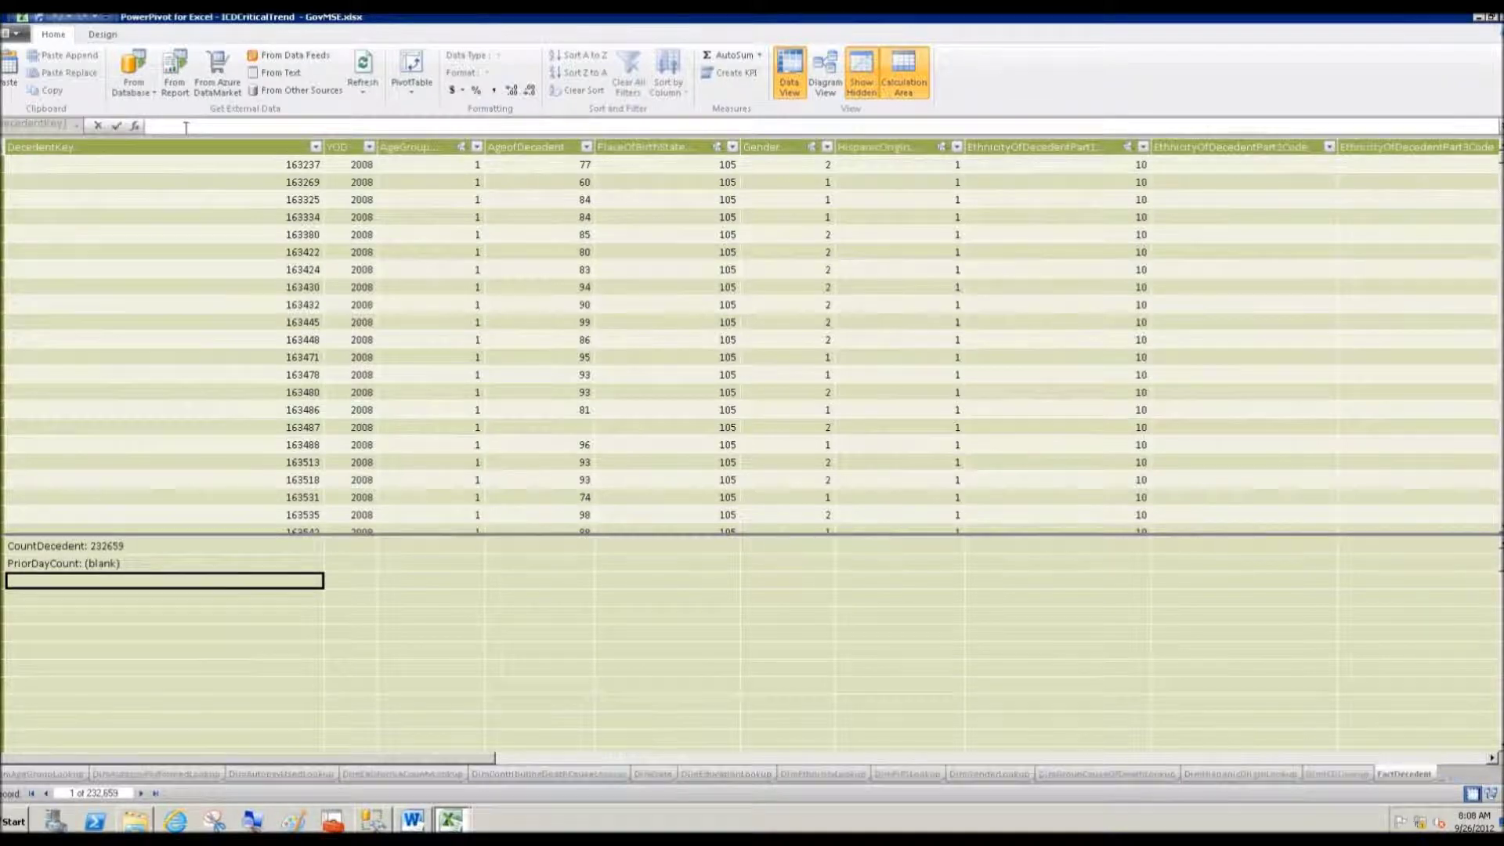
pyautogui.hotkey('ctrl', 'v')
pyautogui.press('Return')
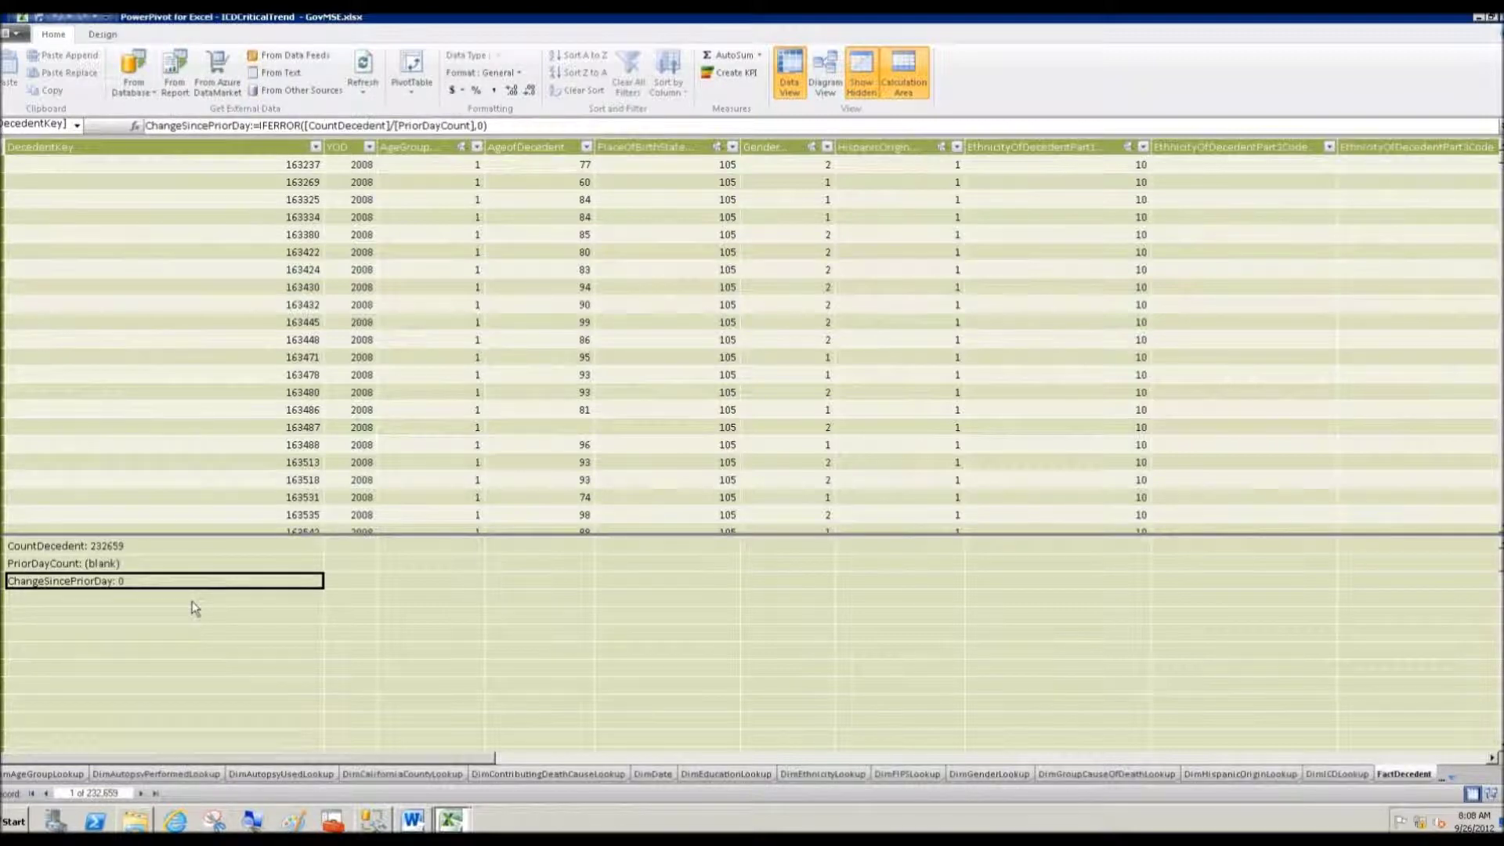
# - Create a KPI from the ChangeSincePriorDay measure with an absolute target value of 0
pyautogui.rightClick(135, 586)
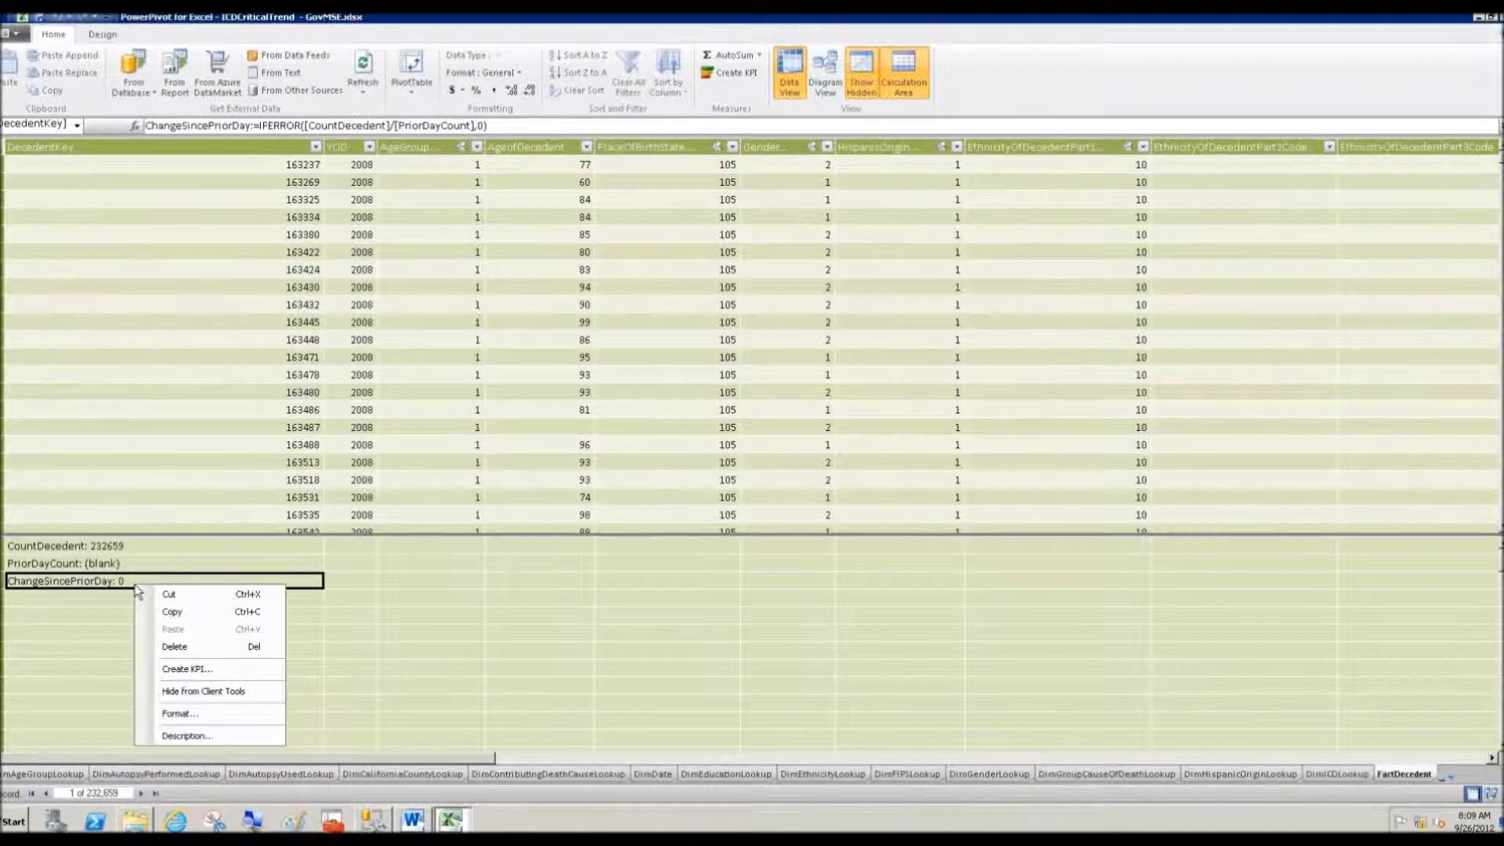
pyautogui.click(187, 669)
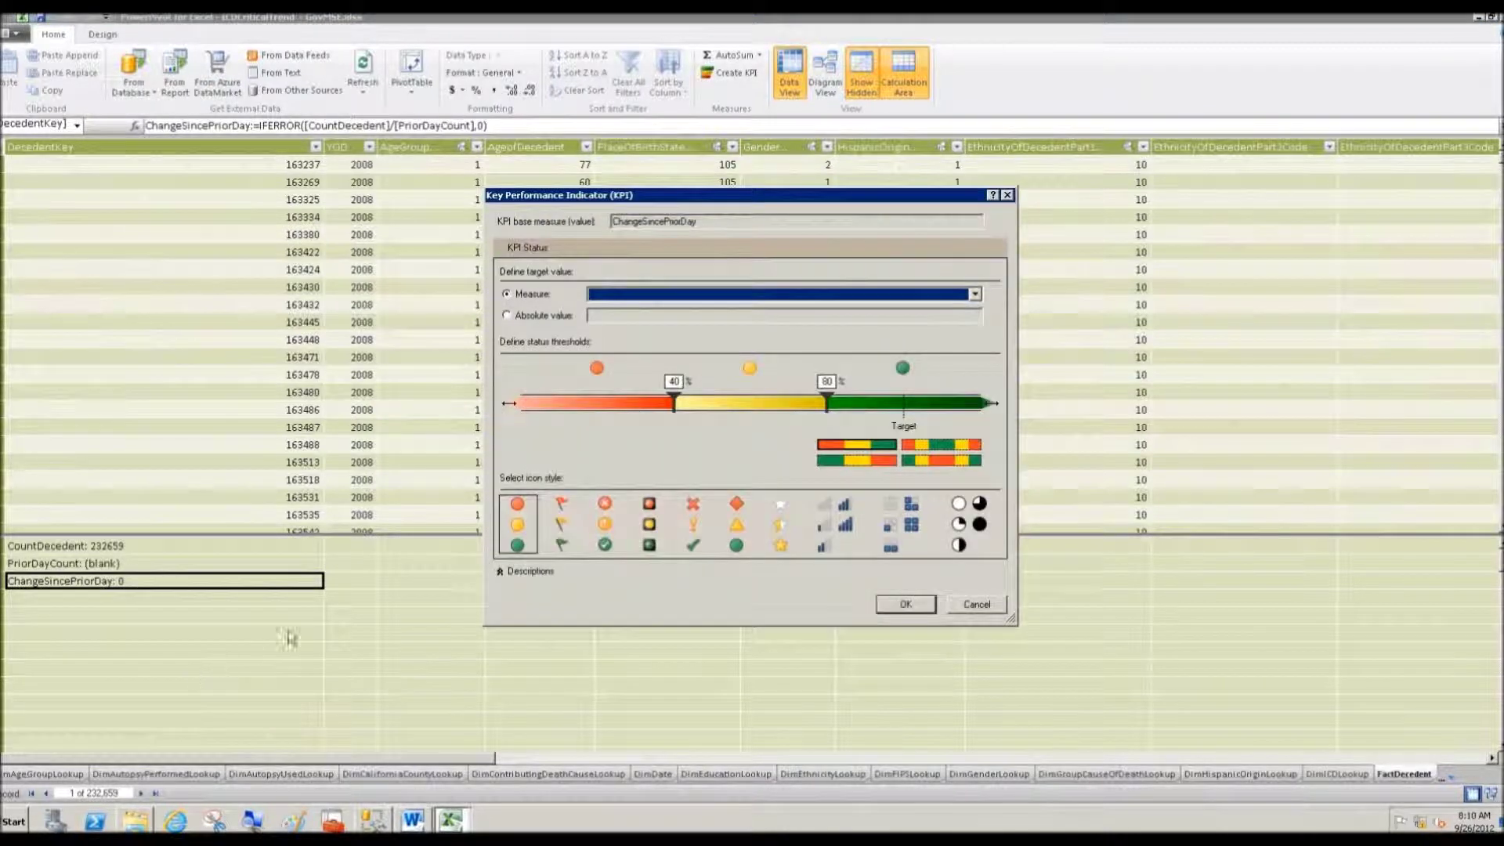
pyautogui.click(550, 316)
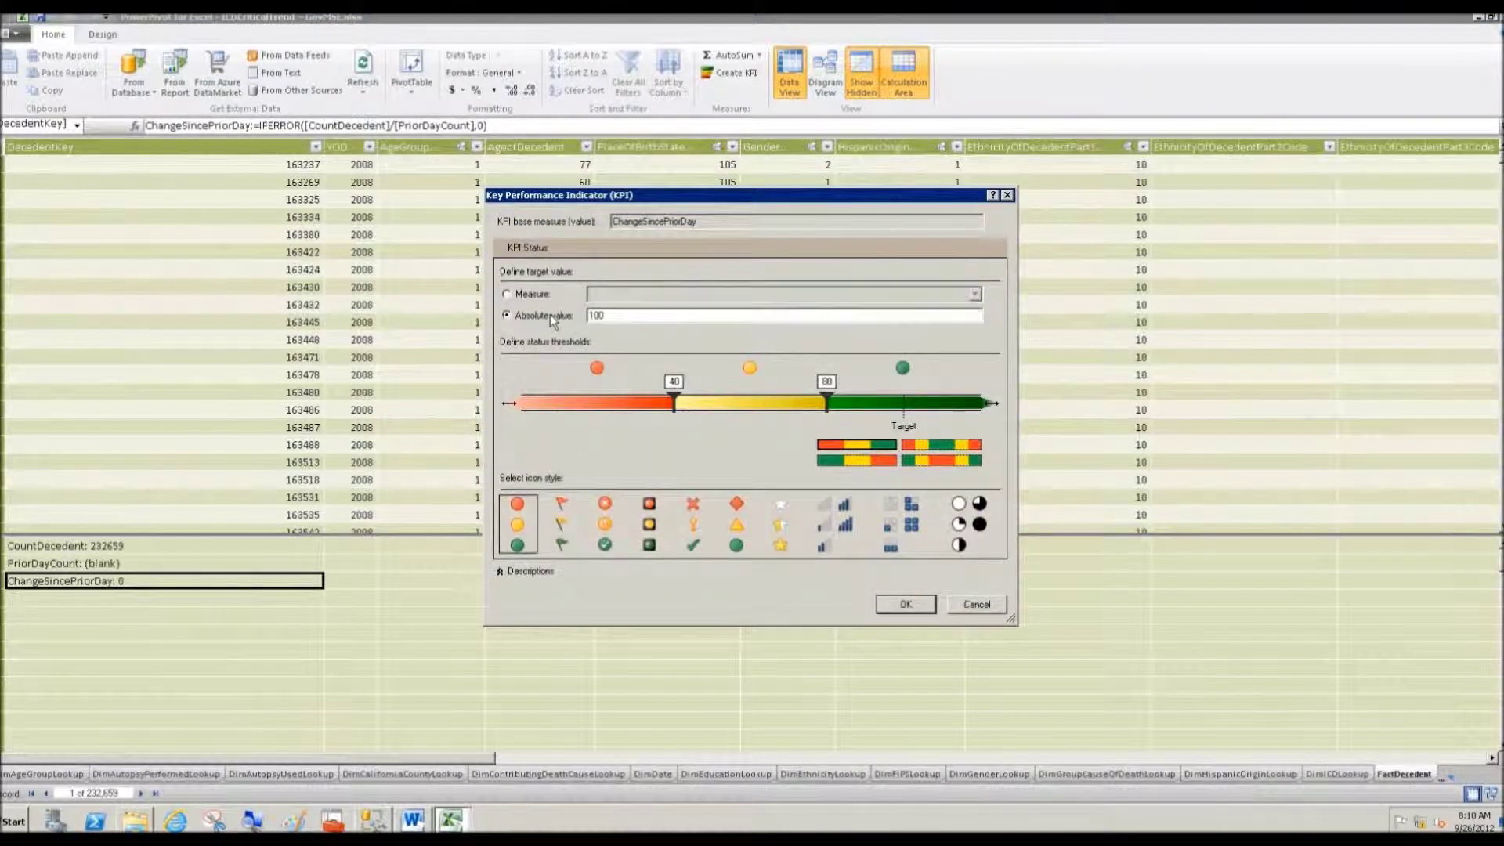
pyautogui.moveTo(611, 316); pyautogui.dragTo(586, 315)
pyautogui.write('0')
# - Apply the green-yellow-red status pattern to the KPI, set its upper threshold to 1, and finish creating the KPI
pyautogui.click(866, 468)
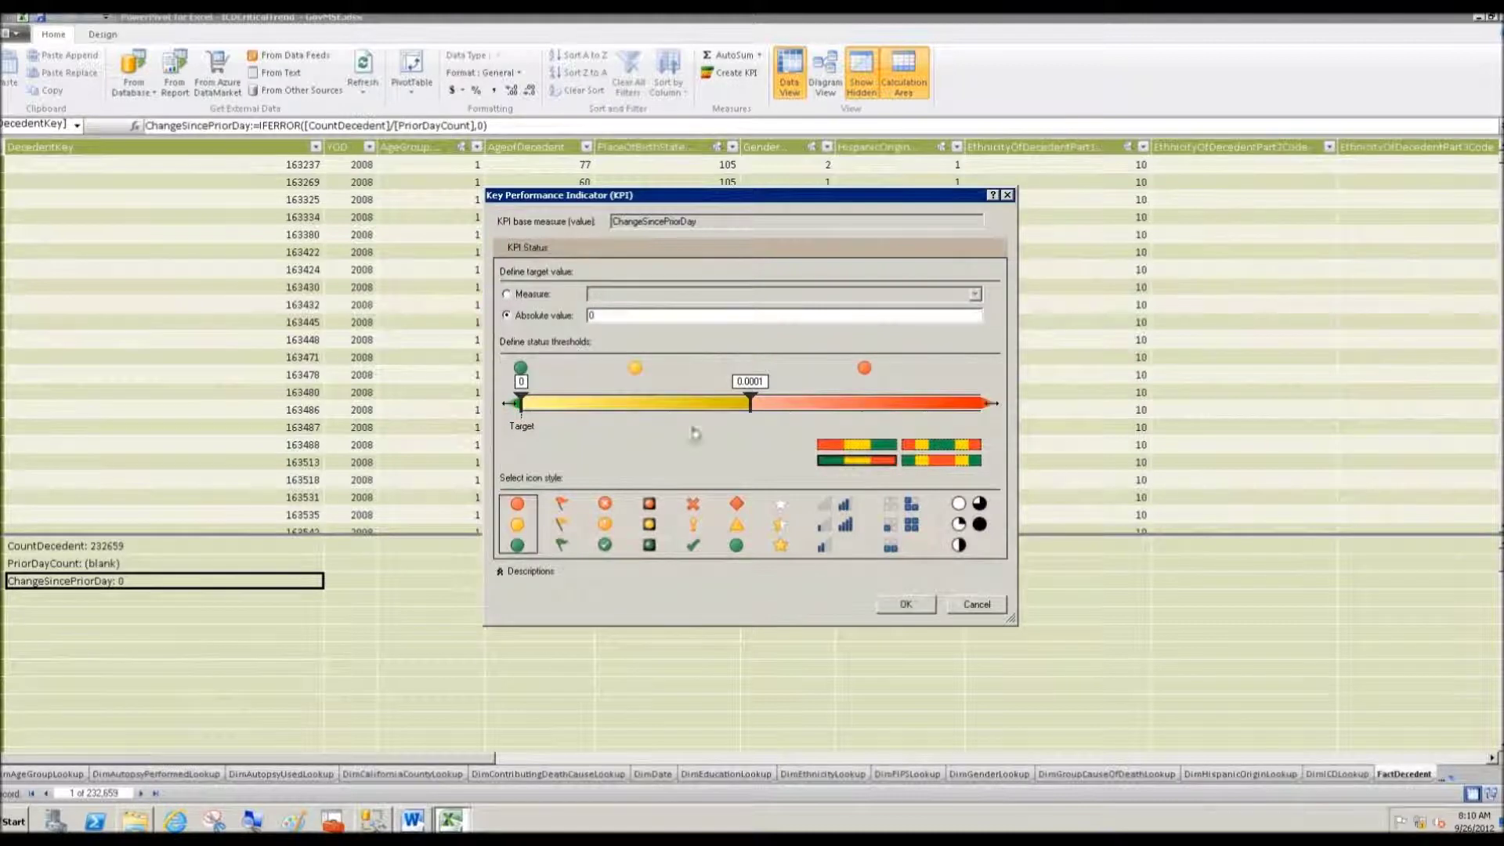
pyautogui.click(521, 402)
pyautogui.doubleClick(749, 381)
pyautogui.write('1')
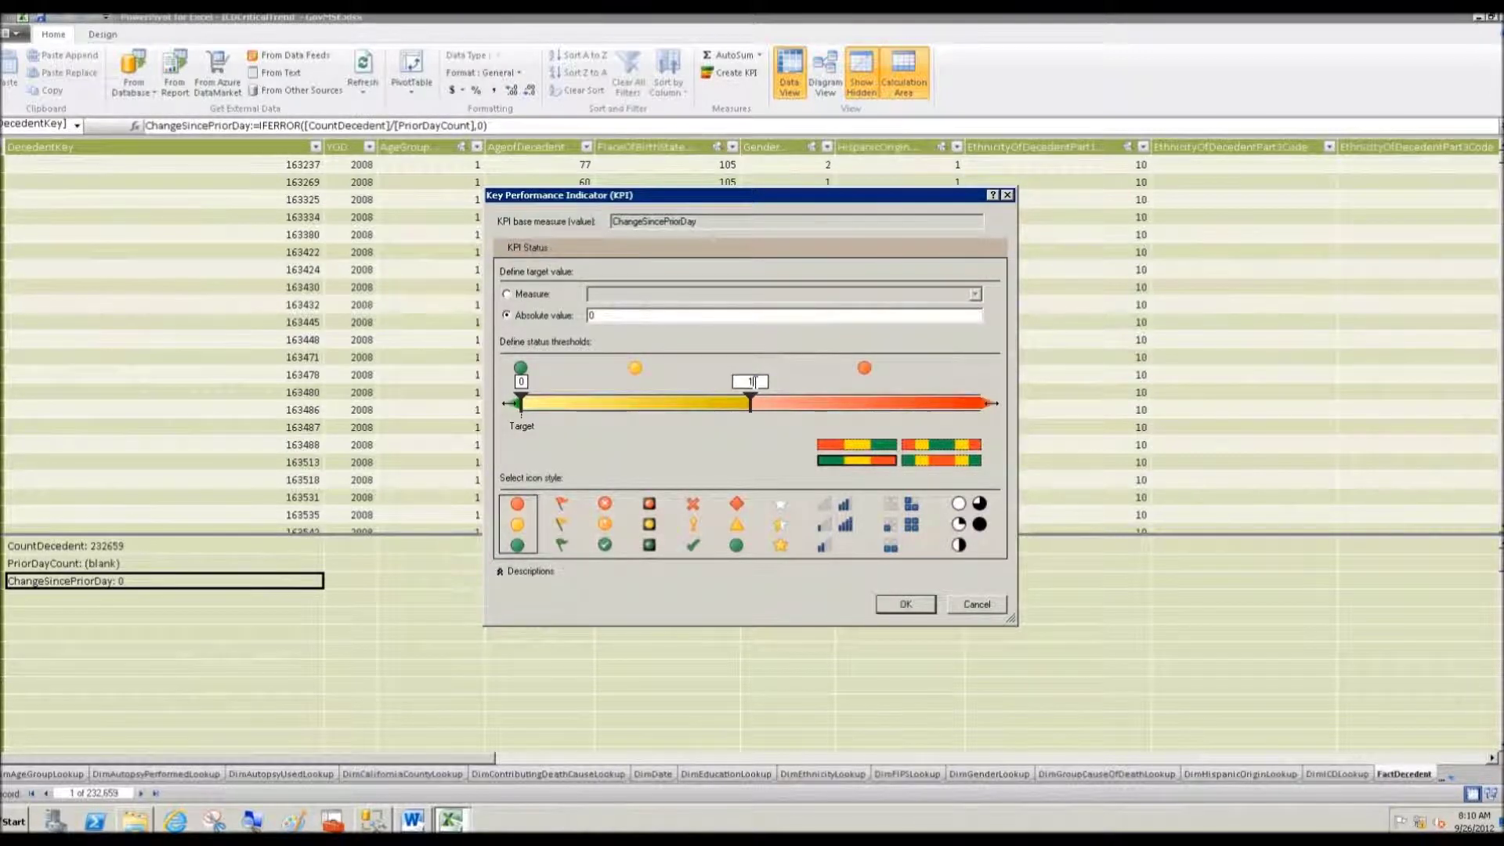
pyautogui.click(733, 315)
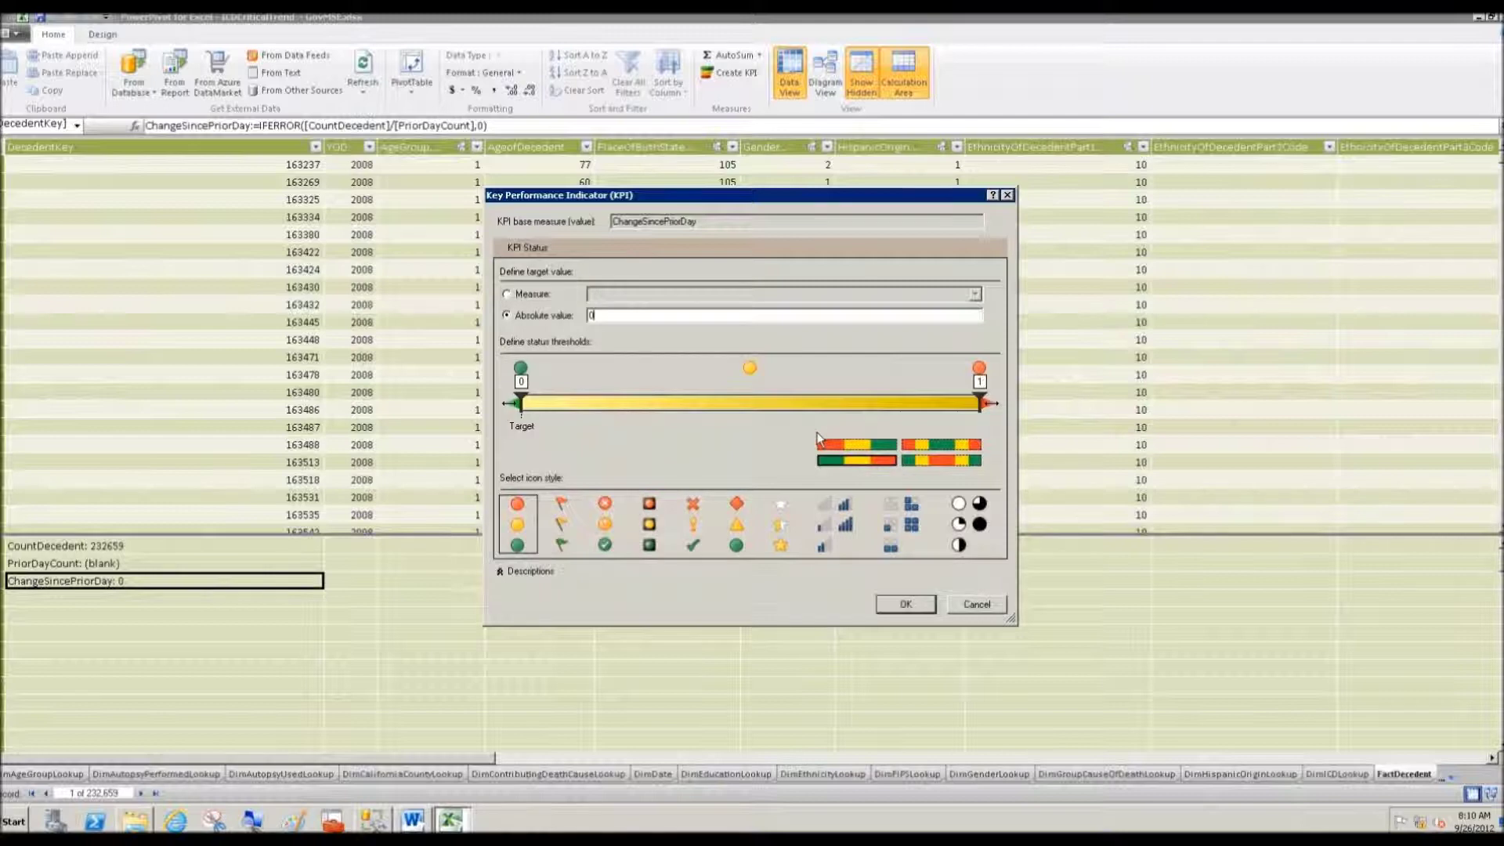
pyautogui.click(903, 605)
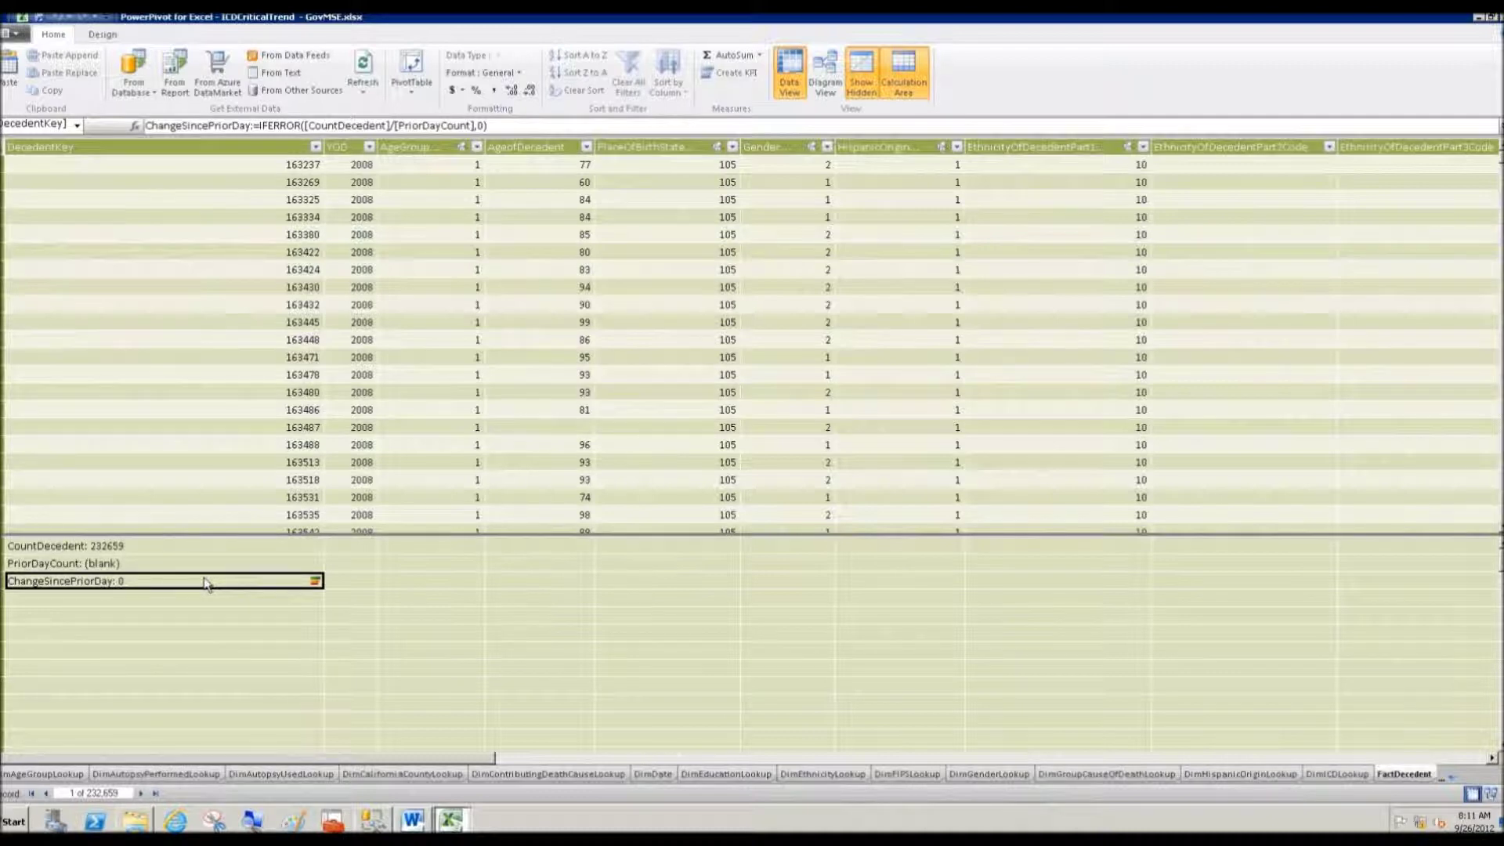
pyautogui.click(413, 819)
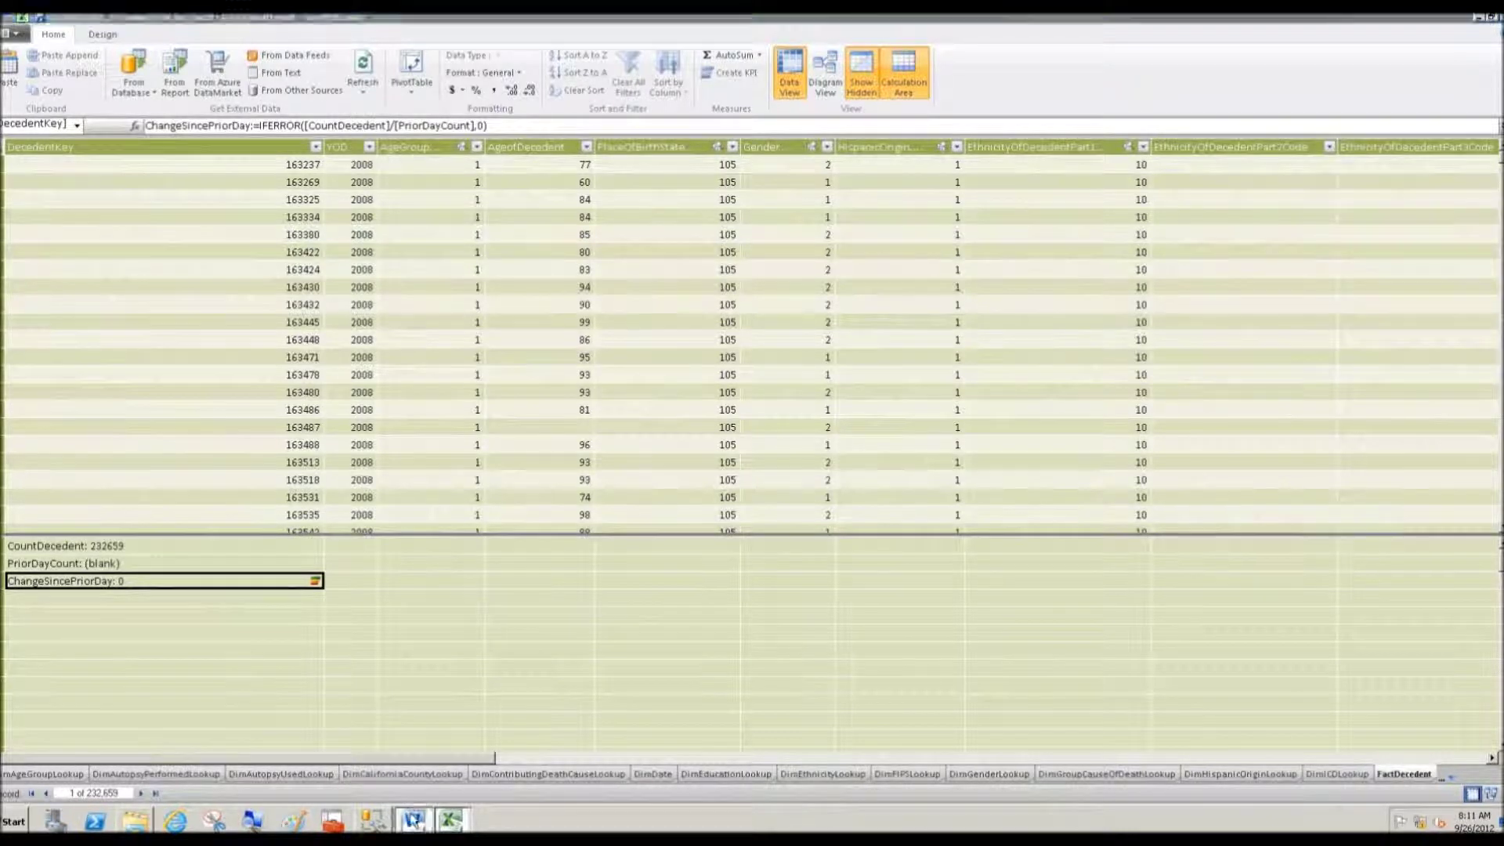
pyautogui.click(736, 491)
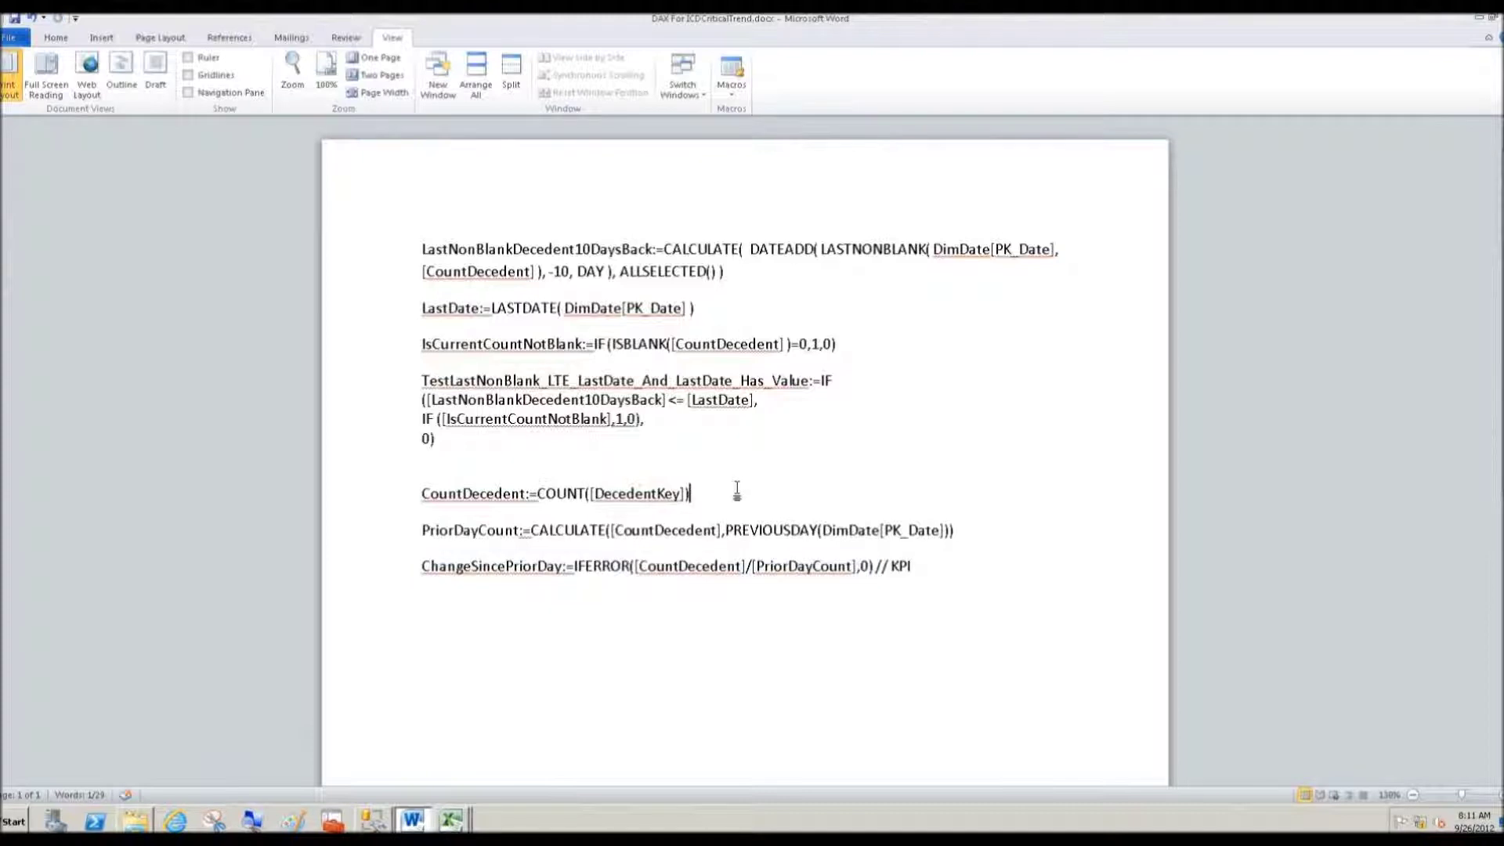
pyautogui.moveTo(737, 271); pyautogui.dragTo(487, 249)
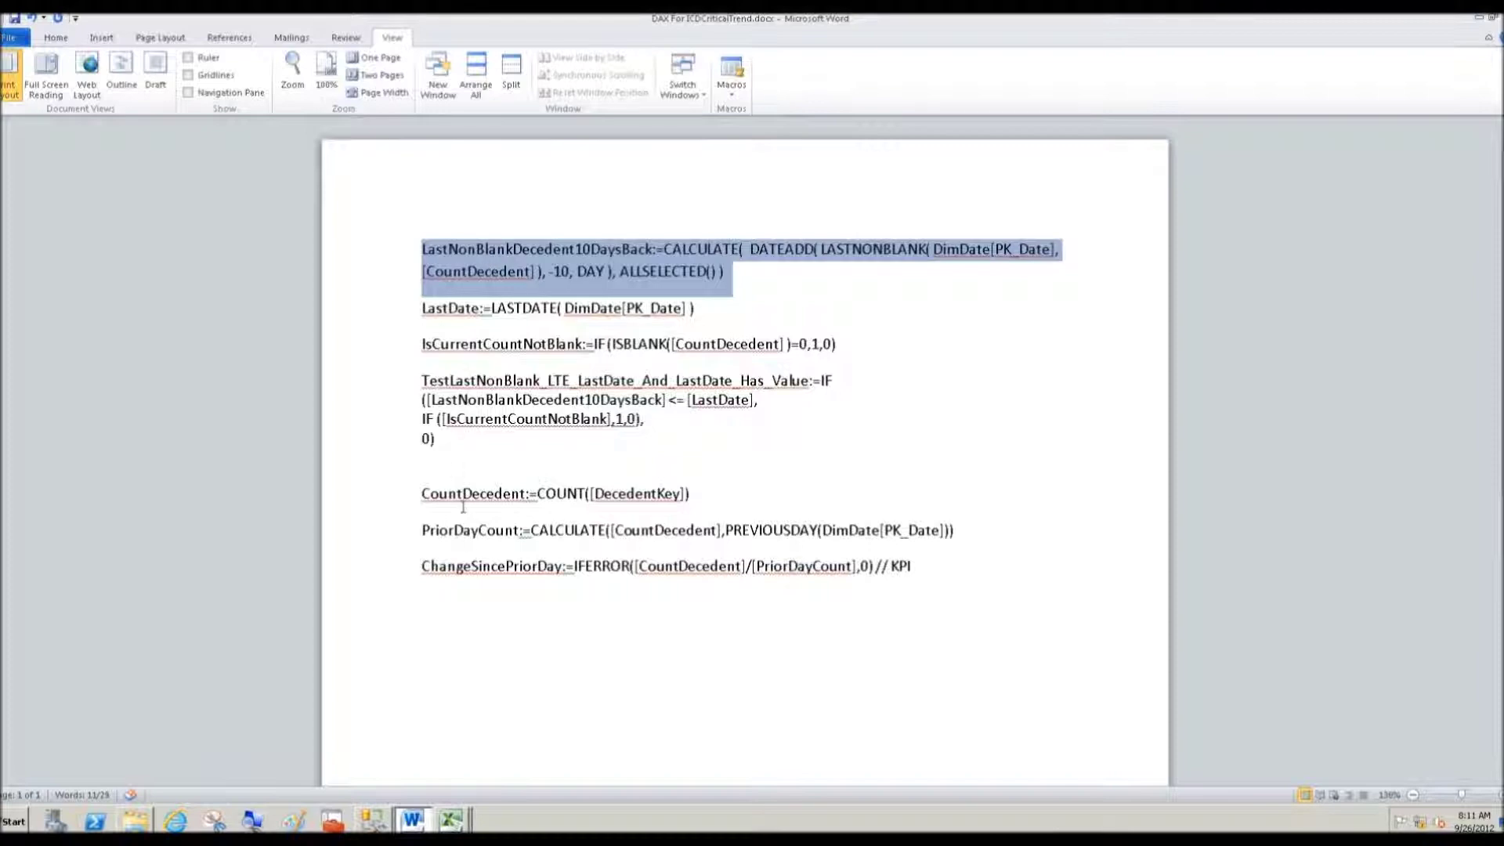
pyautogui.click(453, 821)
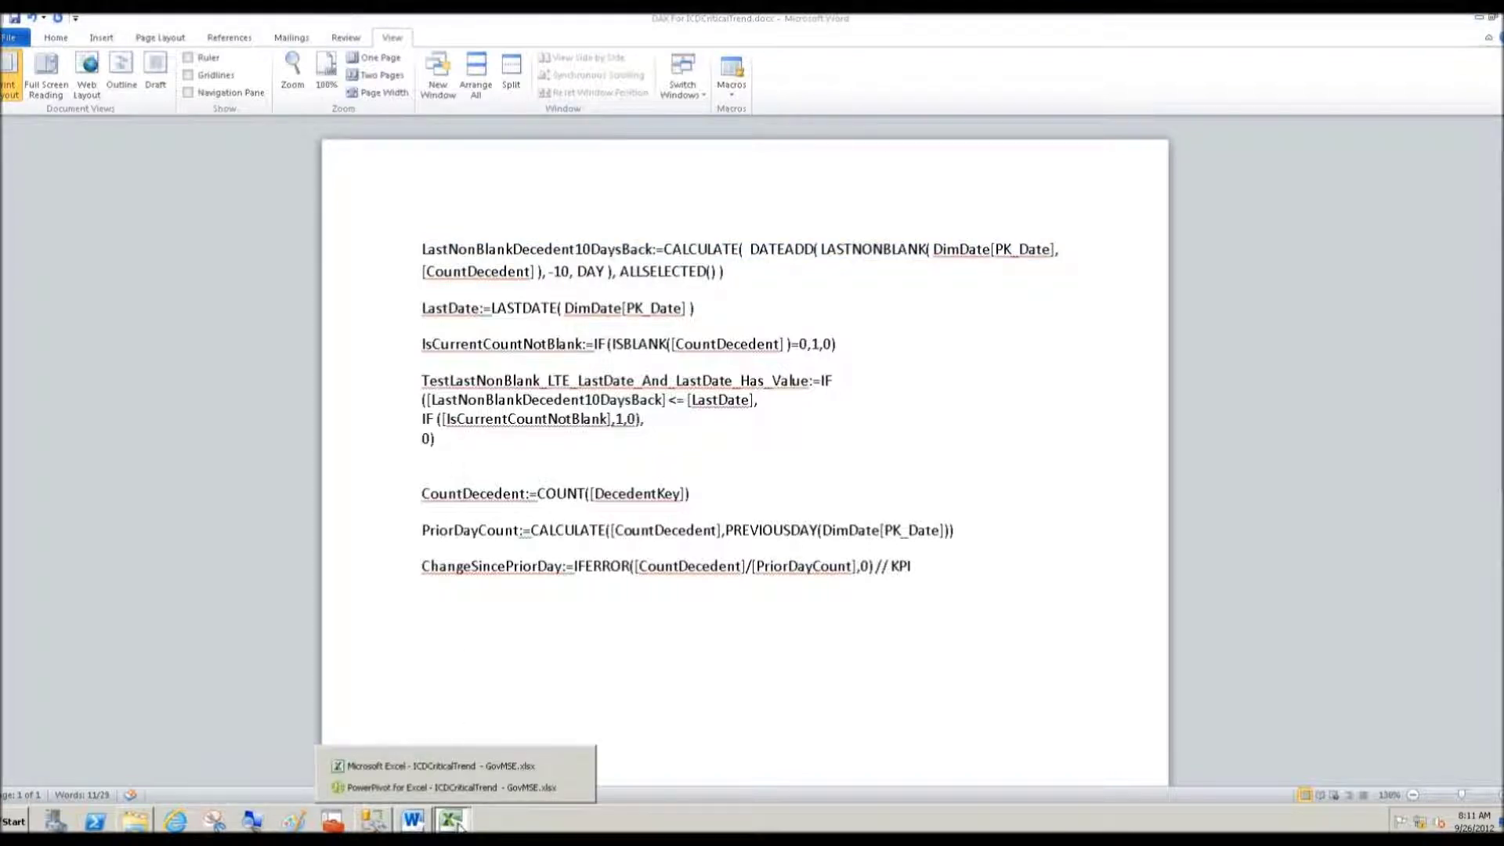
pyautogui.click(459, 788)
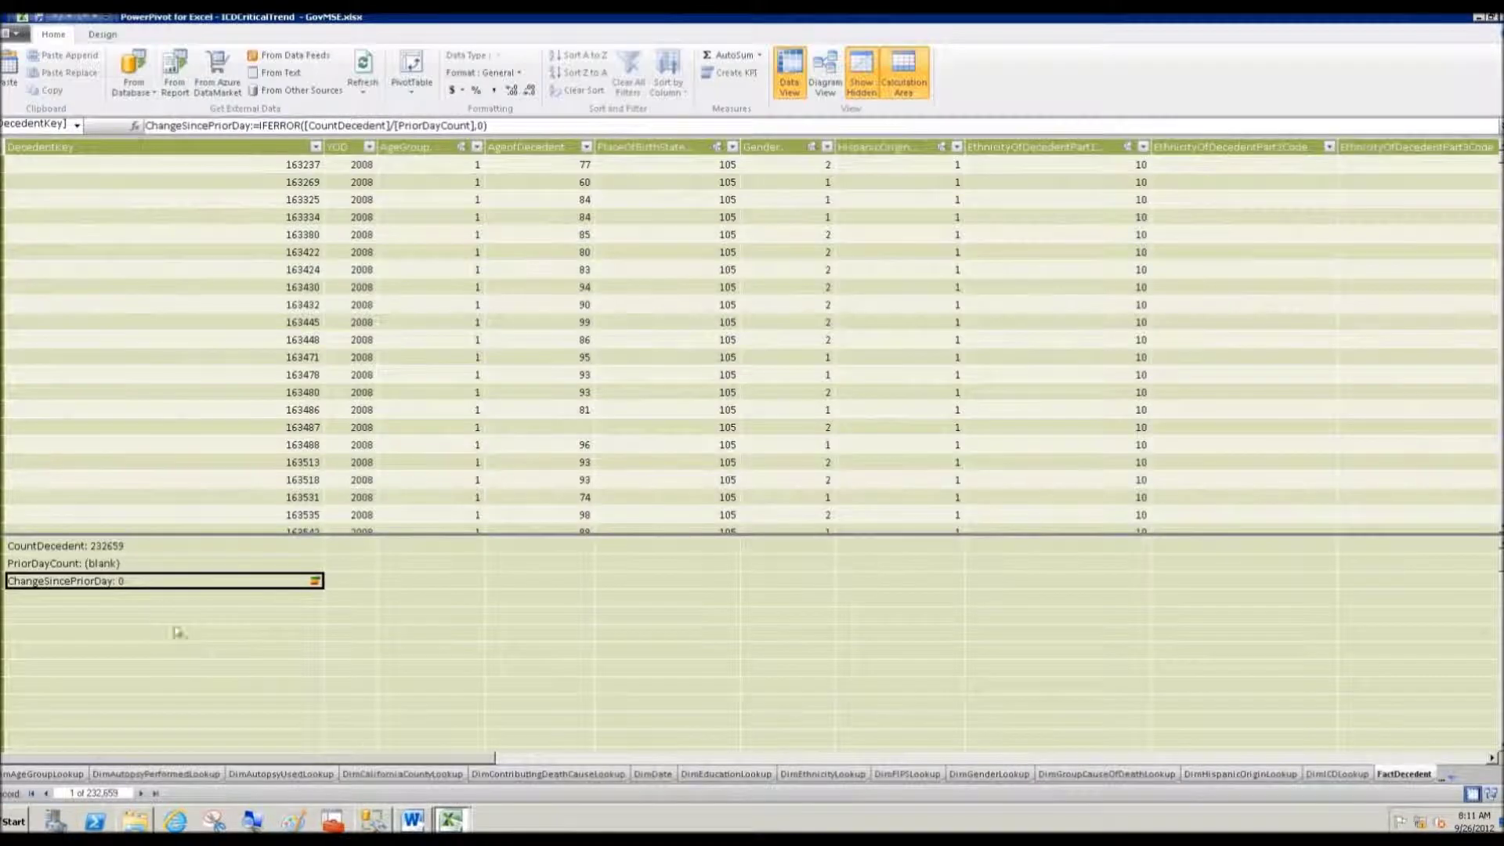
pyautogui.click(152, 601)
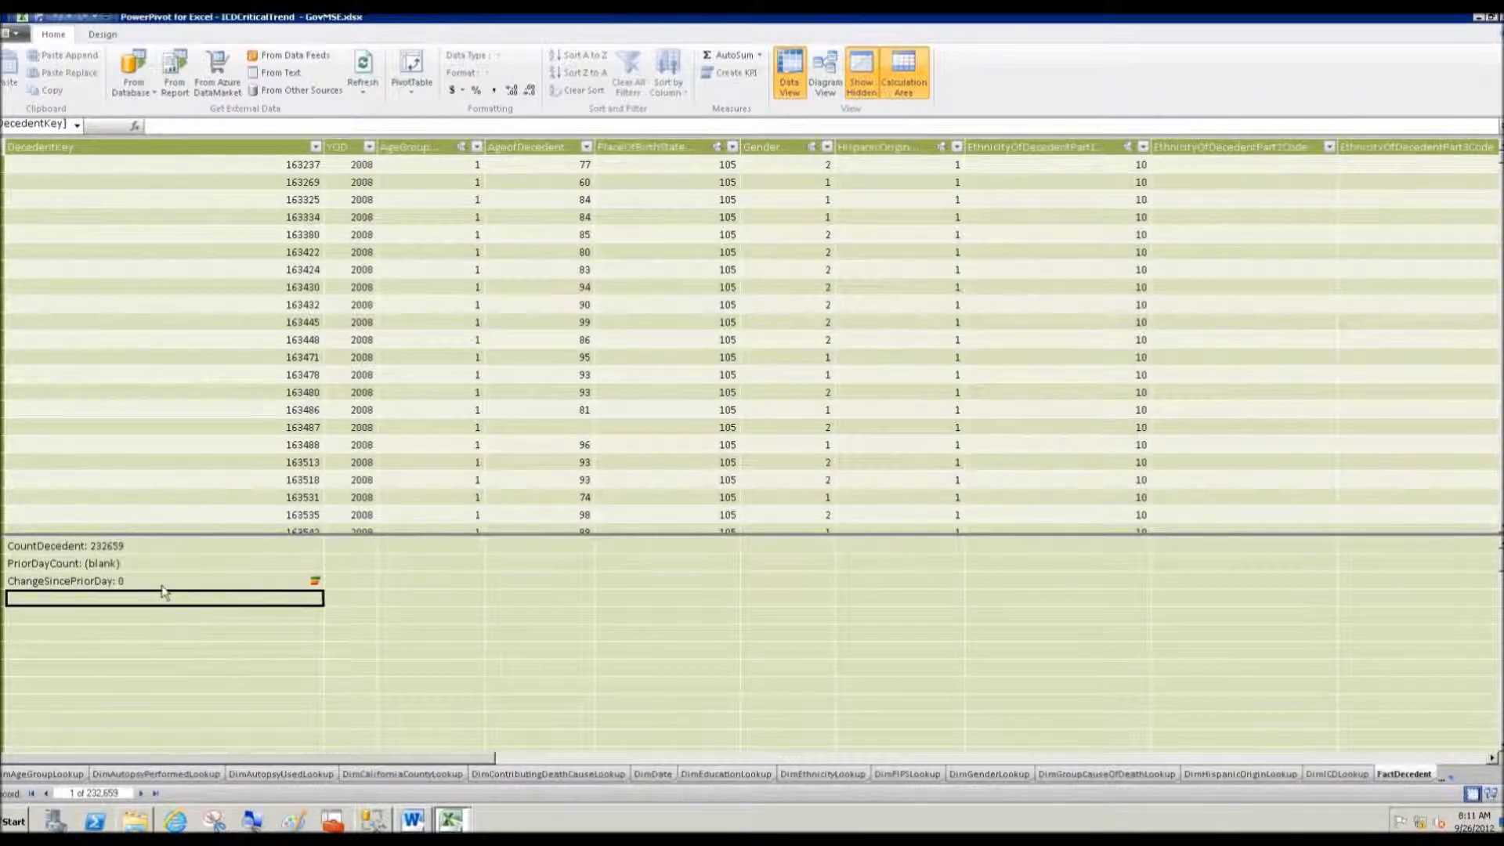
pyautogui.click(211, 126)
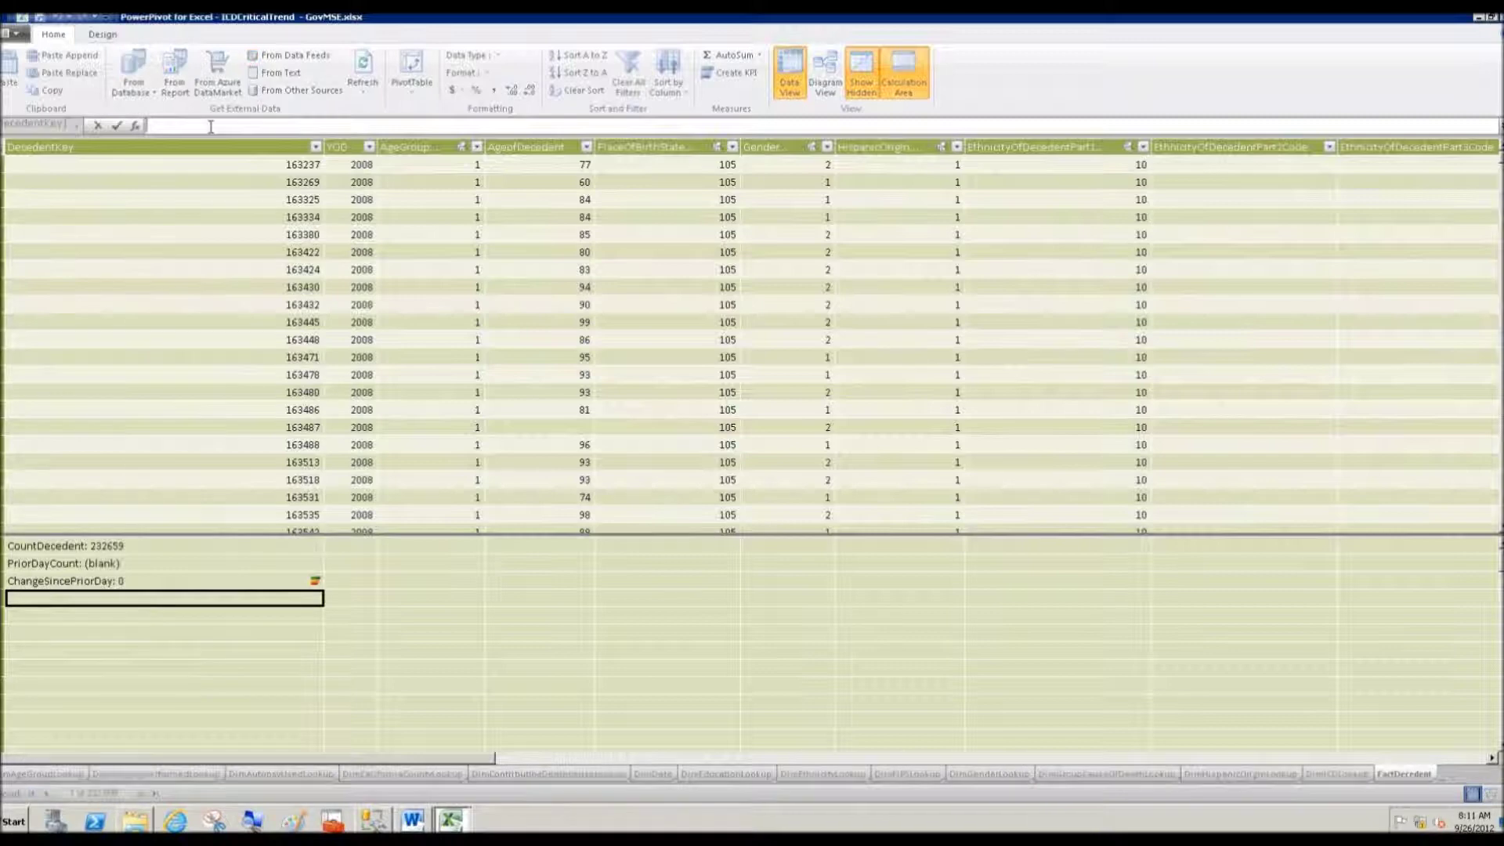
pyautogui.write('ChangeSincePriorDay:=IFERROR([CountDecedent]/[PriorDayCount],0)')
pyautogui.press('Return')
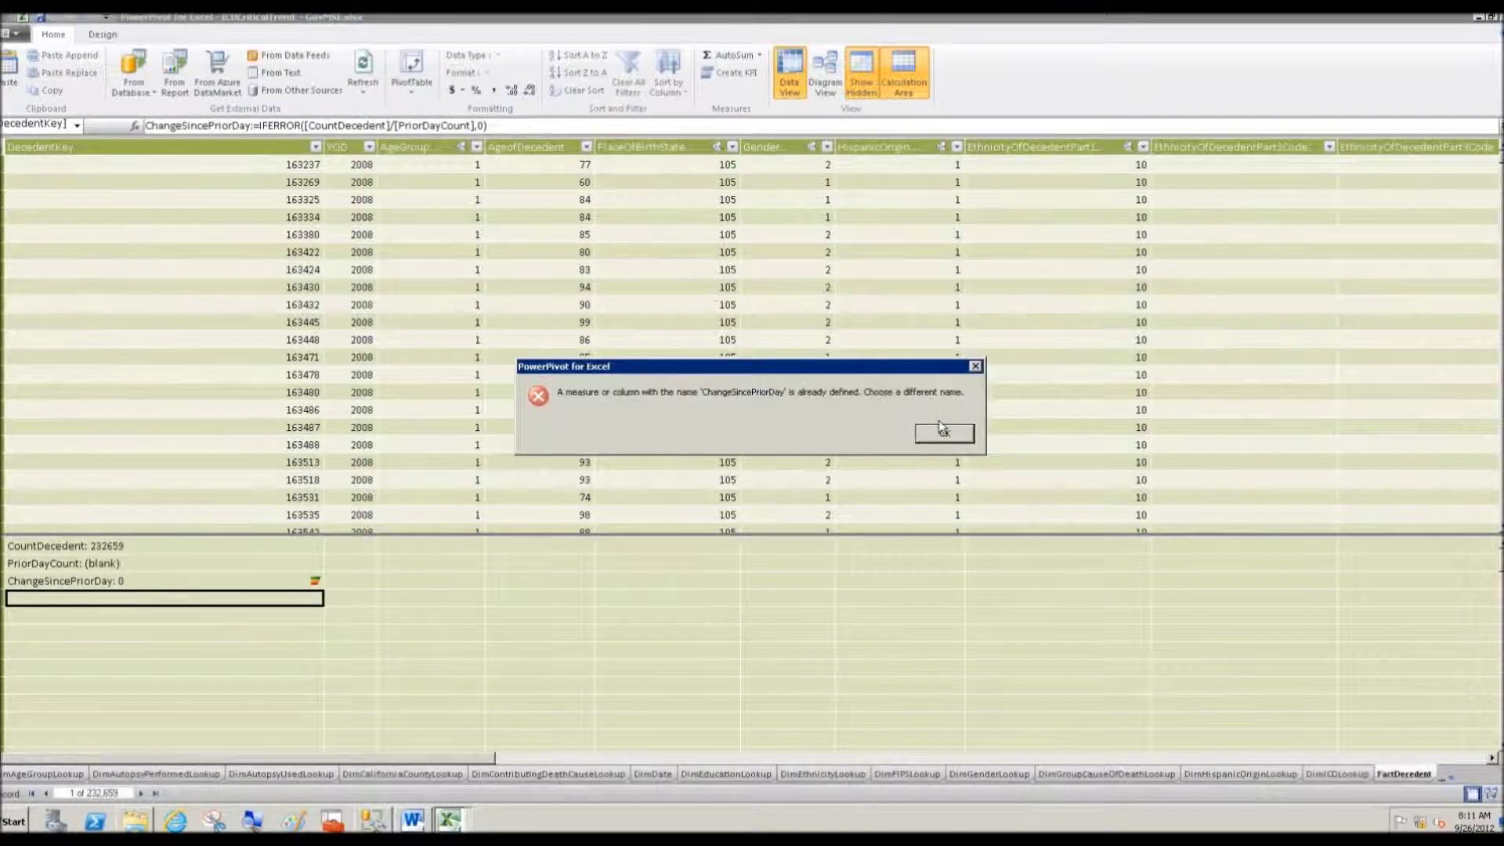
pyautogui.click(940, 436)
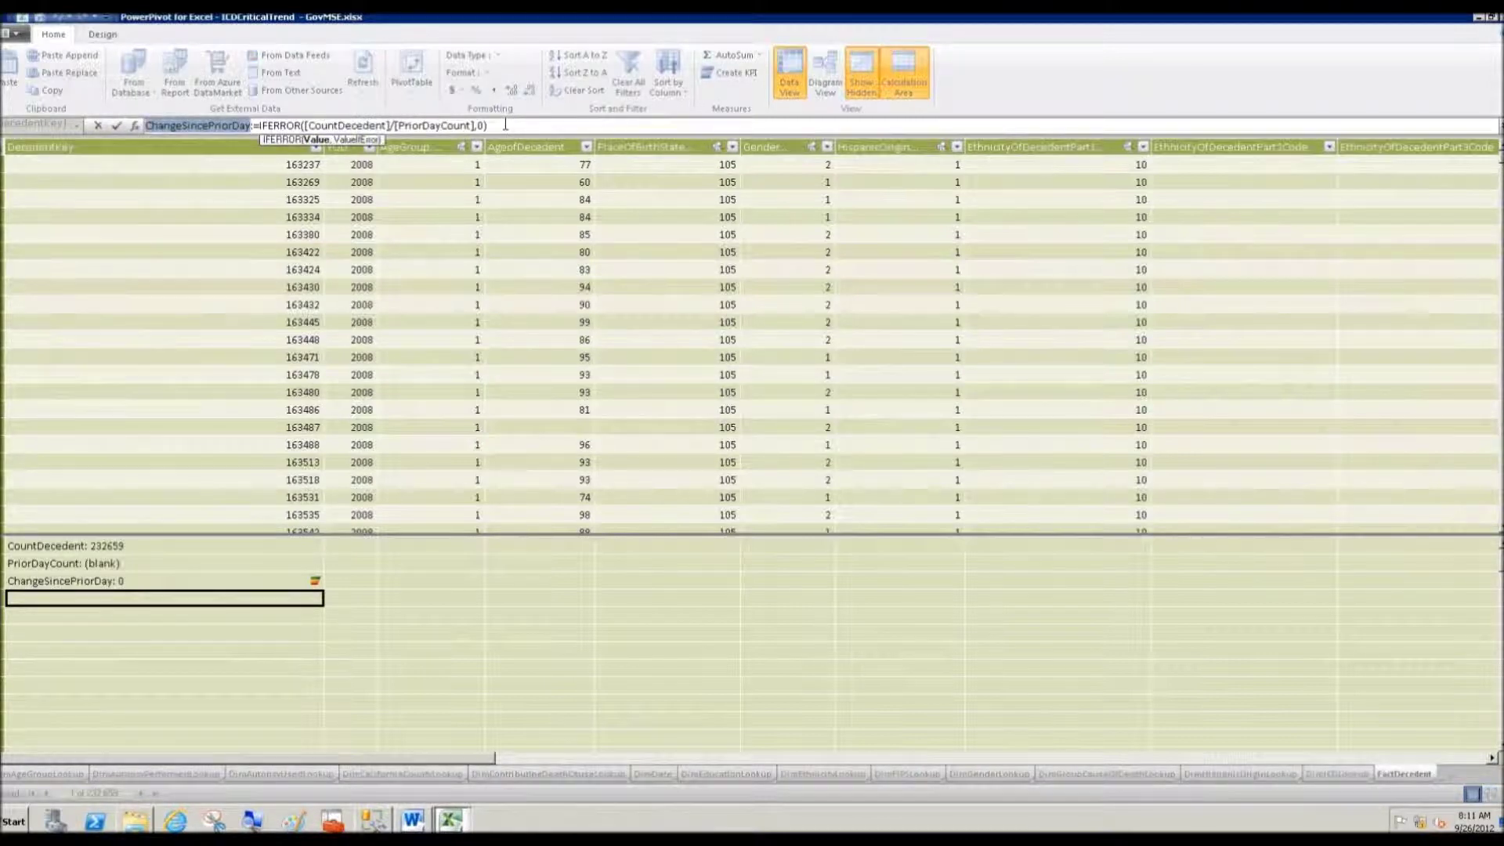
# - Copy LastNonBlankDecedent10DaysBack:=CALCULATE(DATEADD(LASTNONBLANK(DimDate[PK_Date],[CountDecedent]),-10,DAY),ALLSELECTED()) from Word and add it below ChangeSincePriorDay in PowerPivot, replacing the duplicate formula
pyautogui.hotkey('alt', 'Tab')
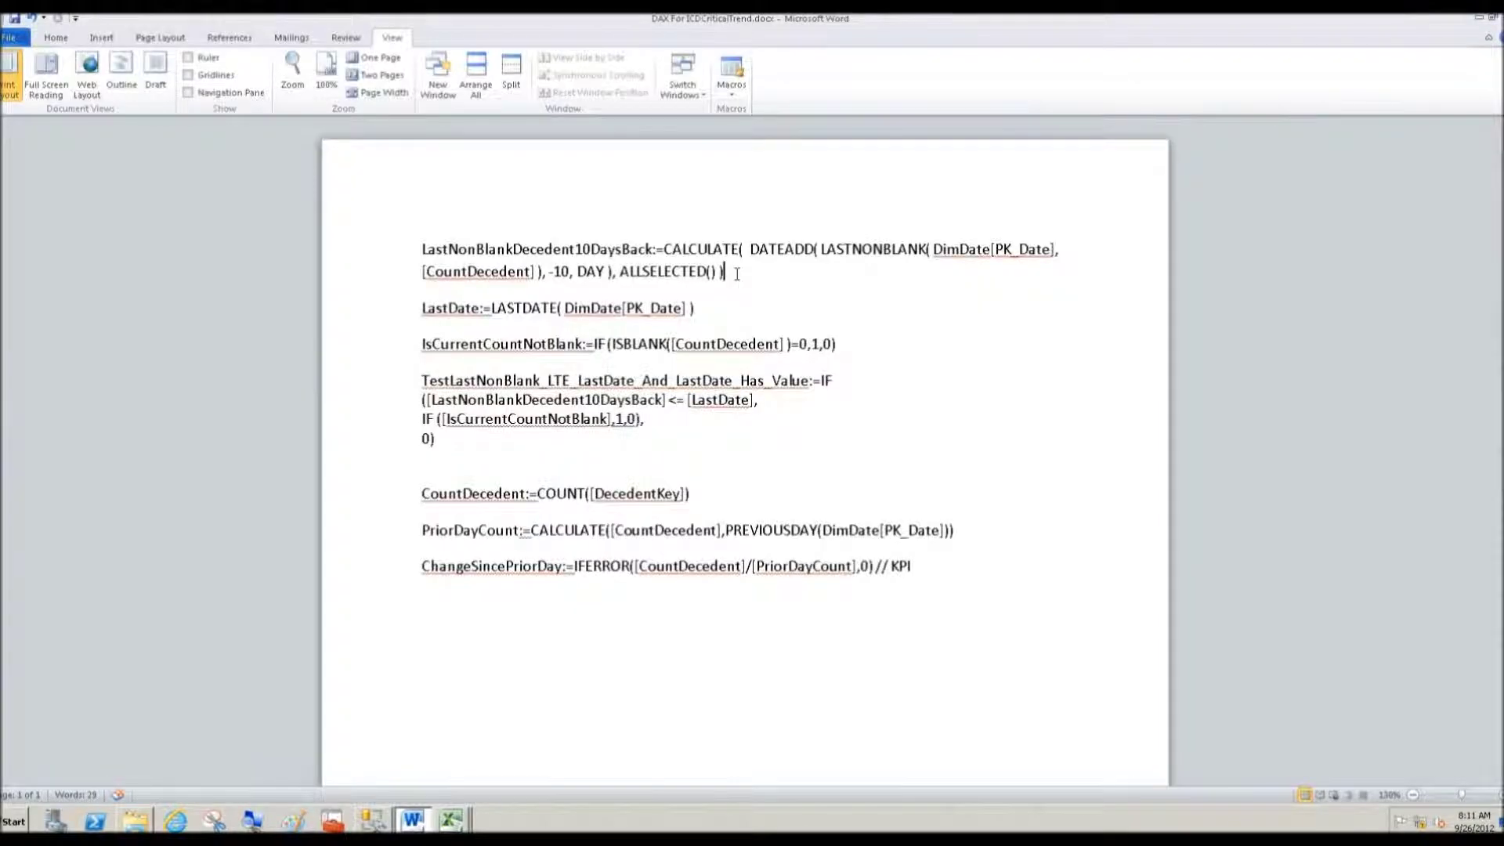
pyautogui.moveTo(738, 274); pyautogui.dragTo(429, 249)
pyautogui.hotkey('ctrl', 'c')
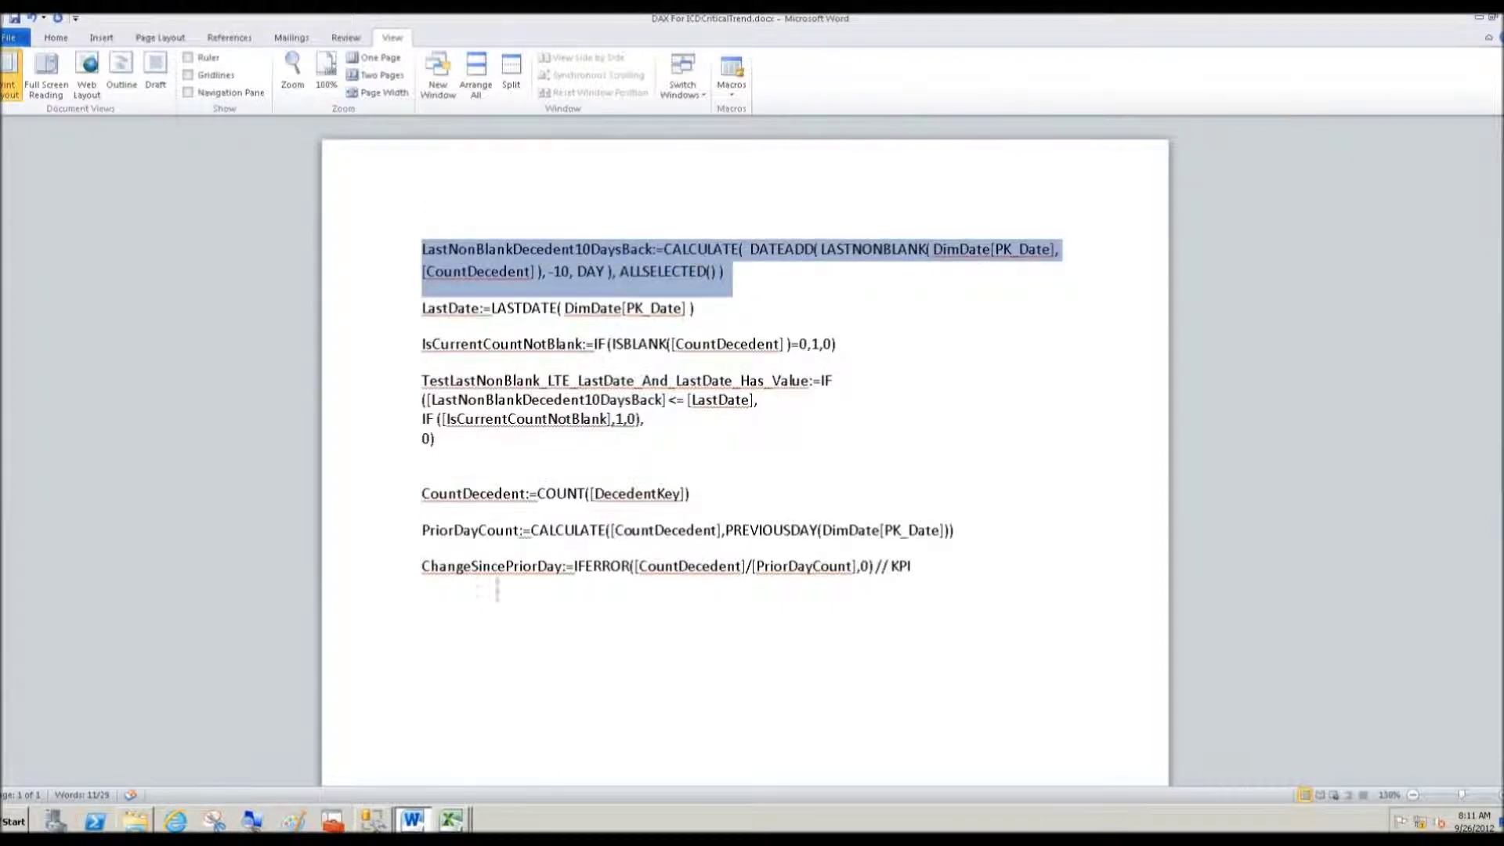
pyautogui.click(454, 818)
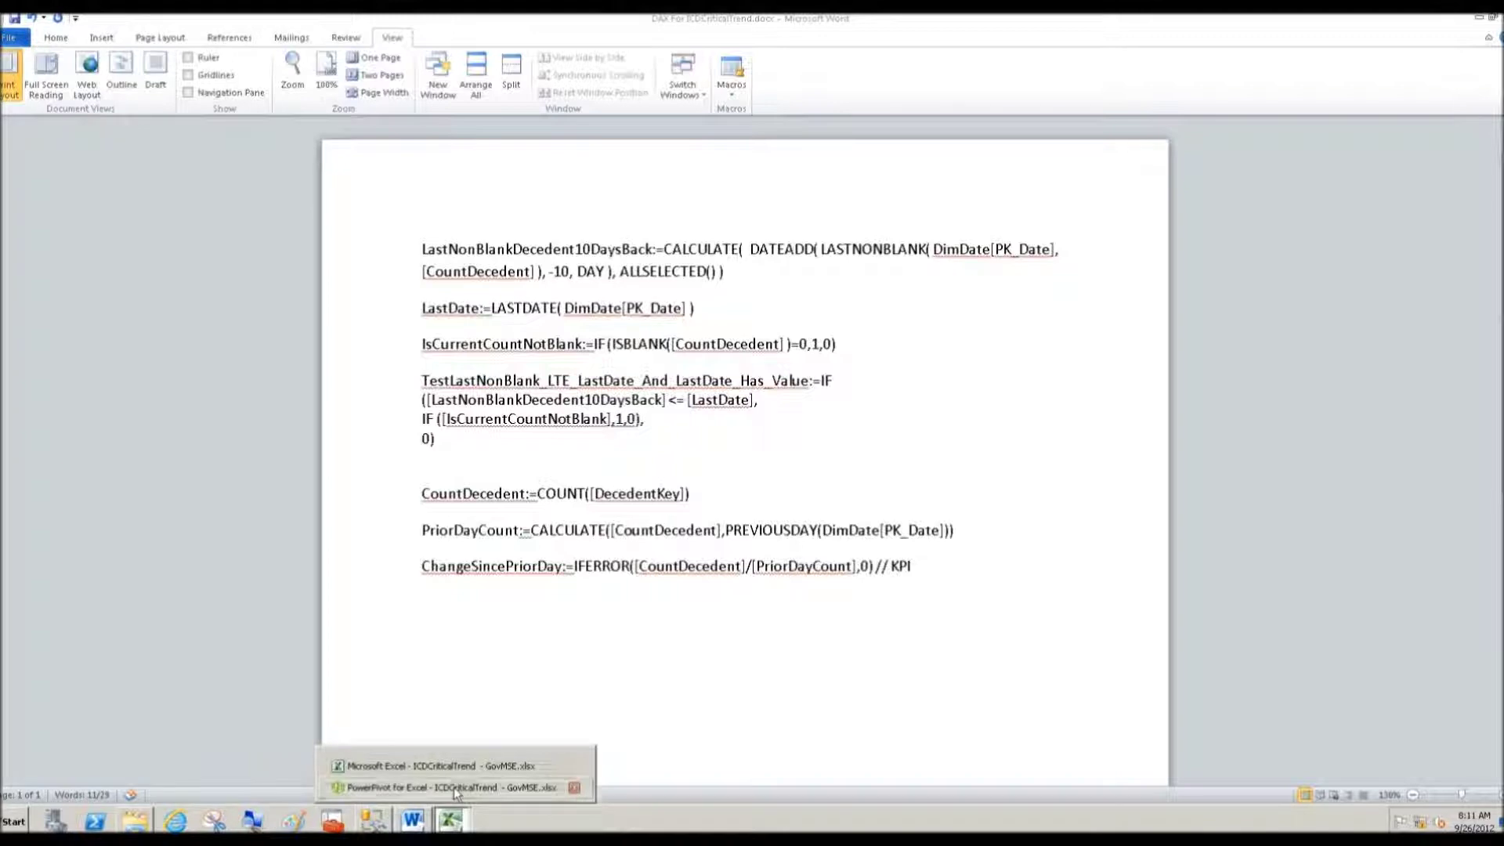
pyautogui.click(439, 787)
pyautogui.moveTo(514, 128); pyautogui.dragTo(138, 131)
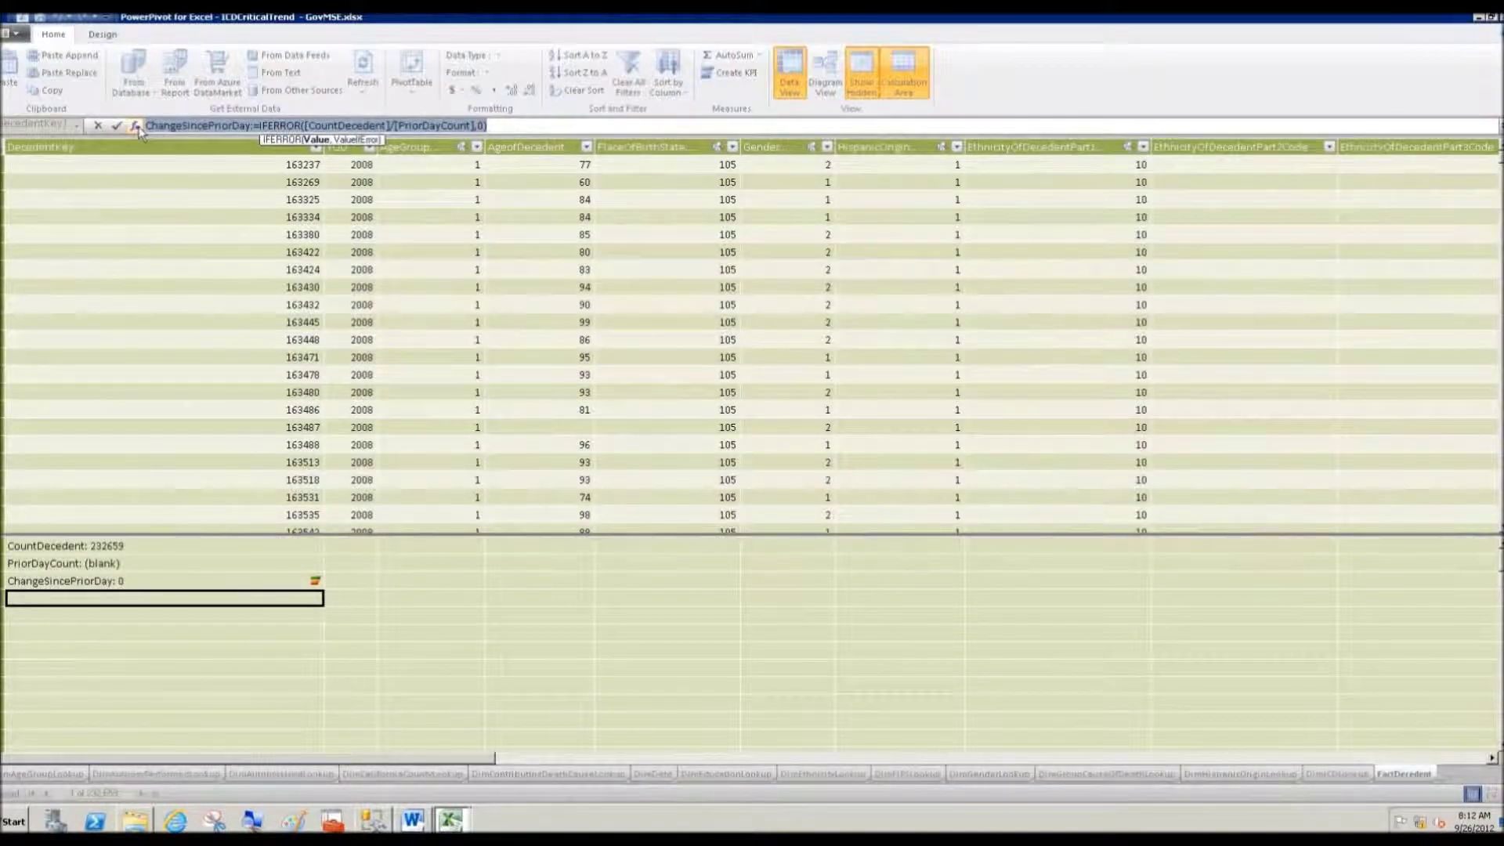
pyautogui.hotkey('ctrl', 'v')
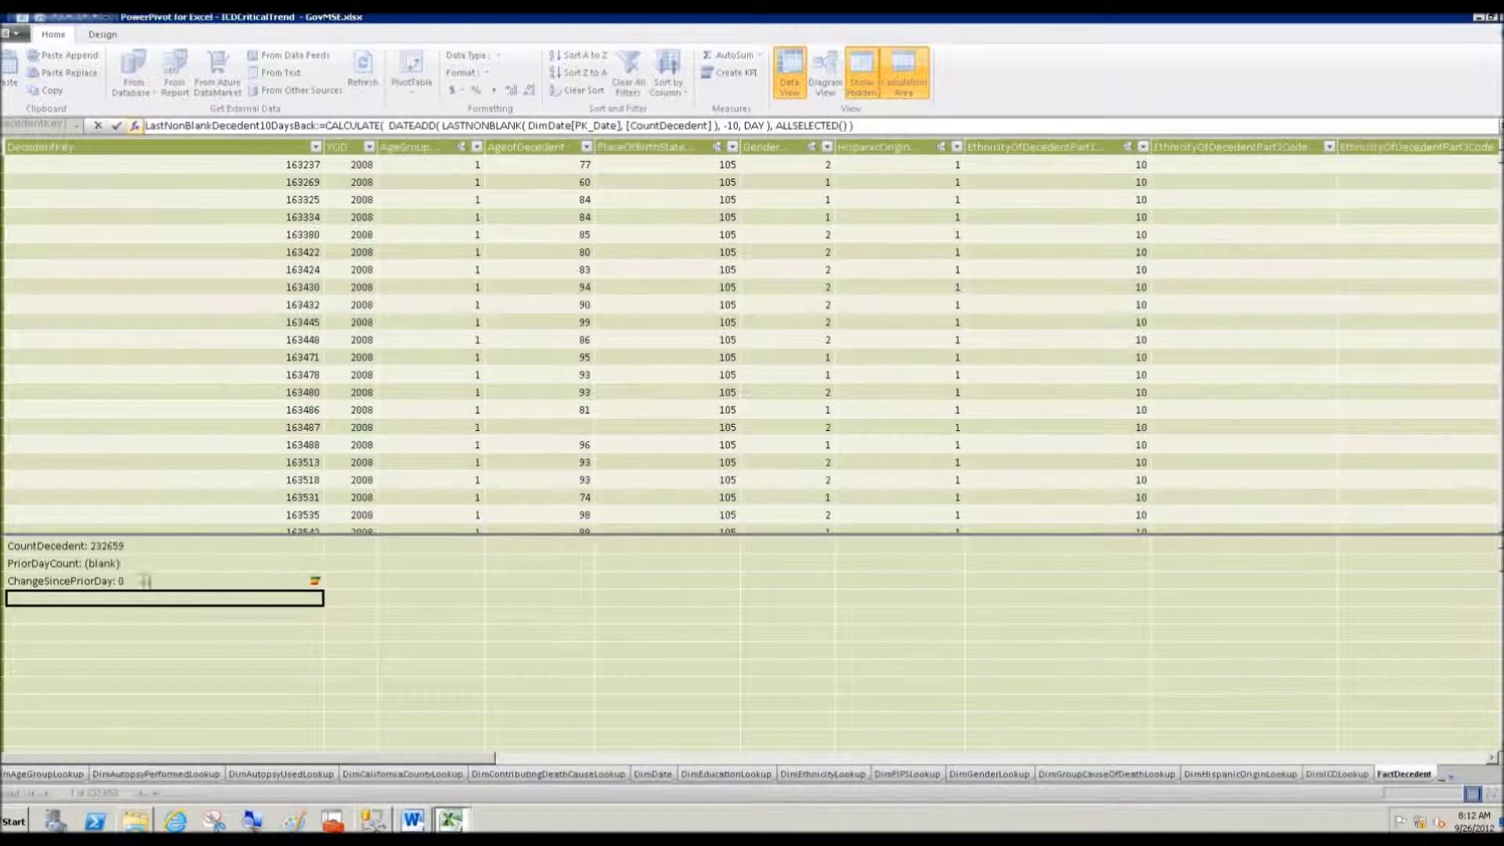
pyautogui.click(123, 619)
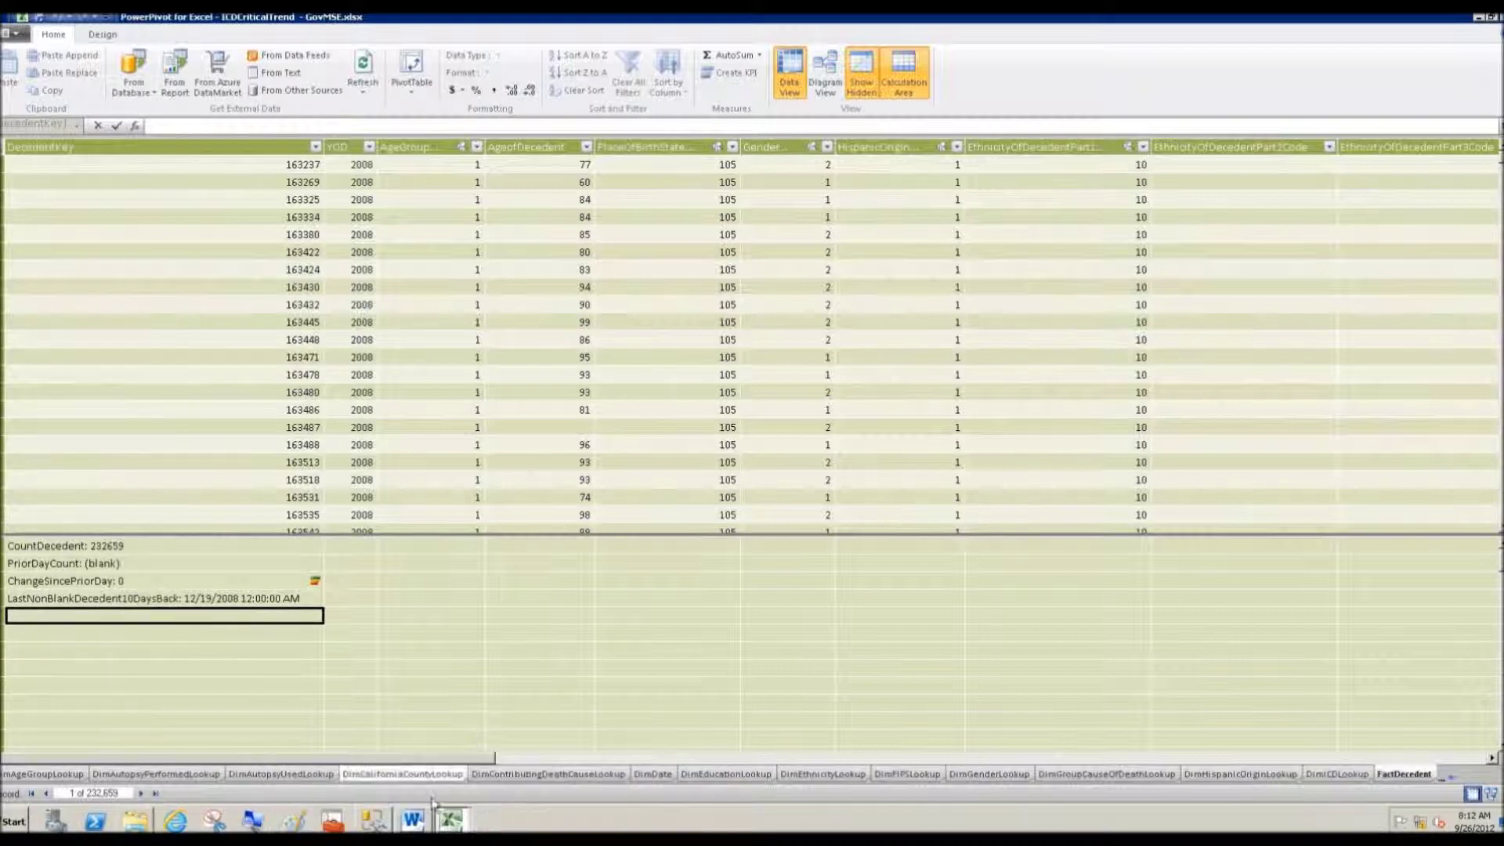
# - Copy LastDate:=LASTDATE( DimDate[PK_Date] ) from the Word document and add it as a measure below LastNonBlankDecedent10DaysBack in PowerPivot
pyautogui.click(415, 820)
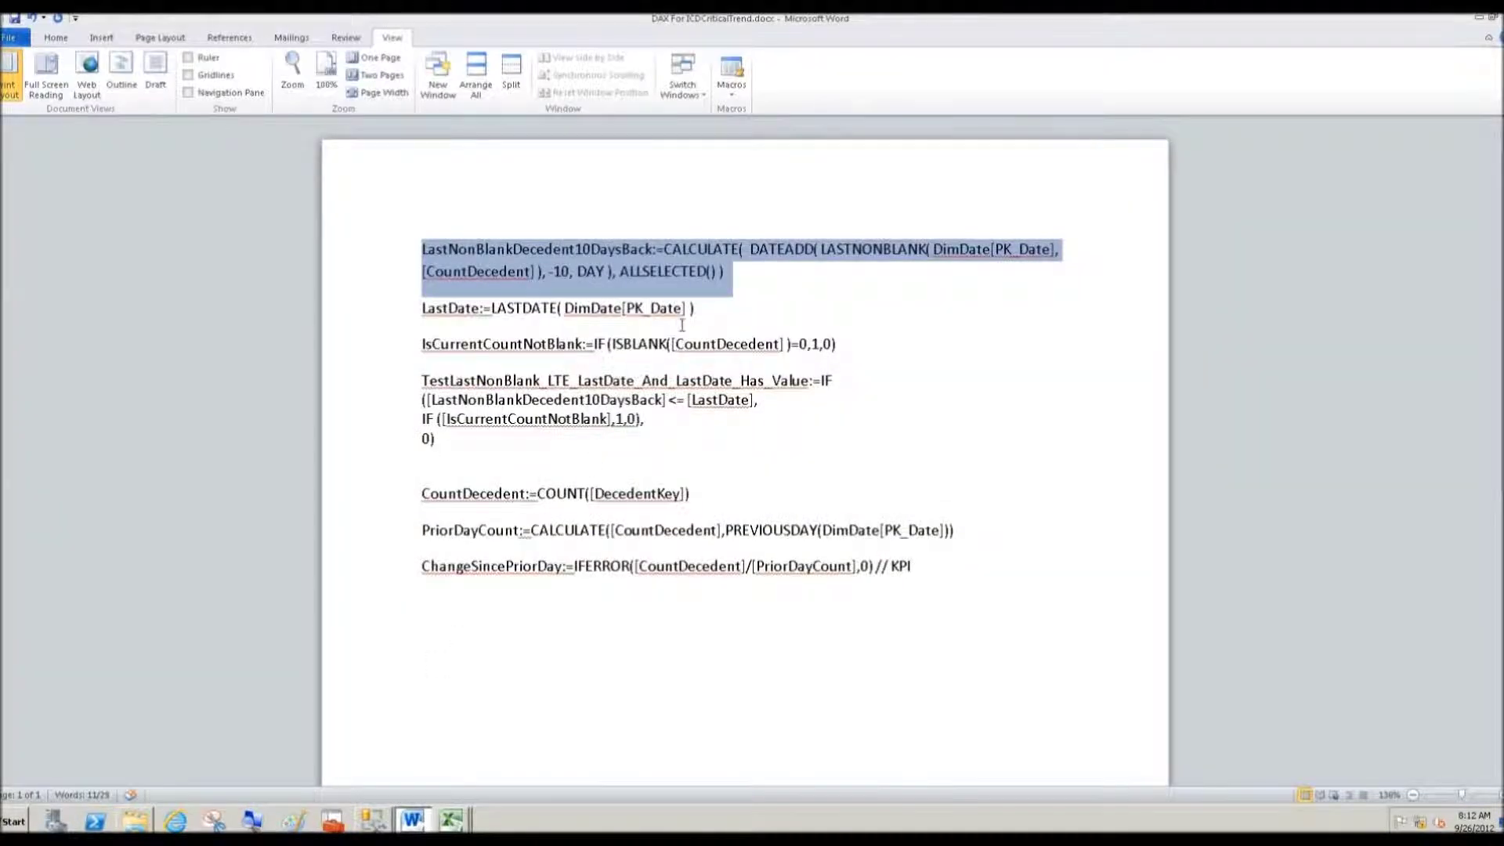
pyautogui.moveTo(702, 308); pyautogui.dragTo(439, 307)
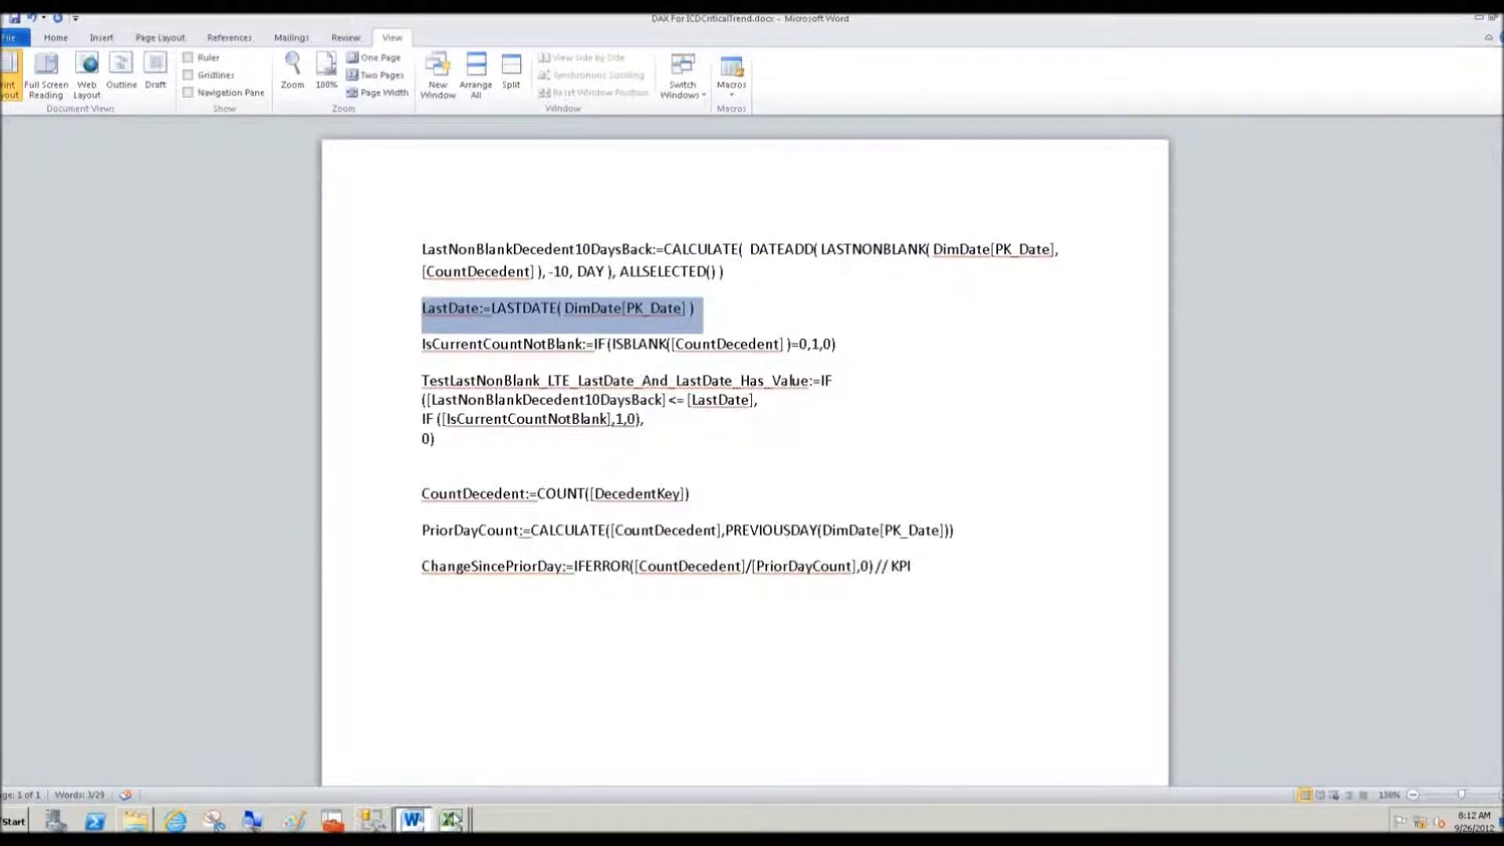
pyautogui.moveTo(453, 818)
pyautogui.click(454, 786)
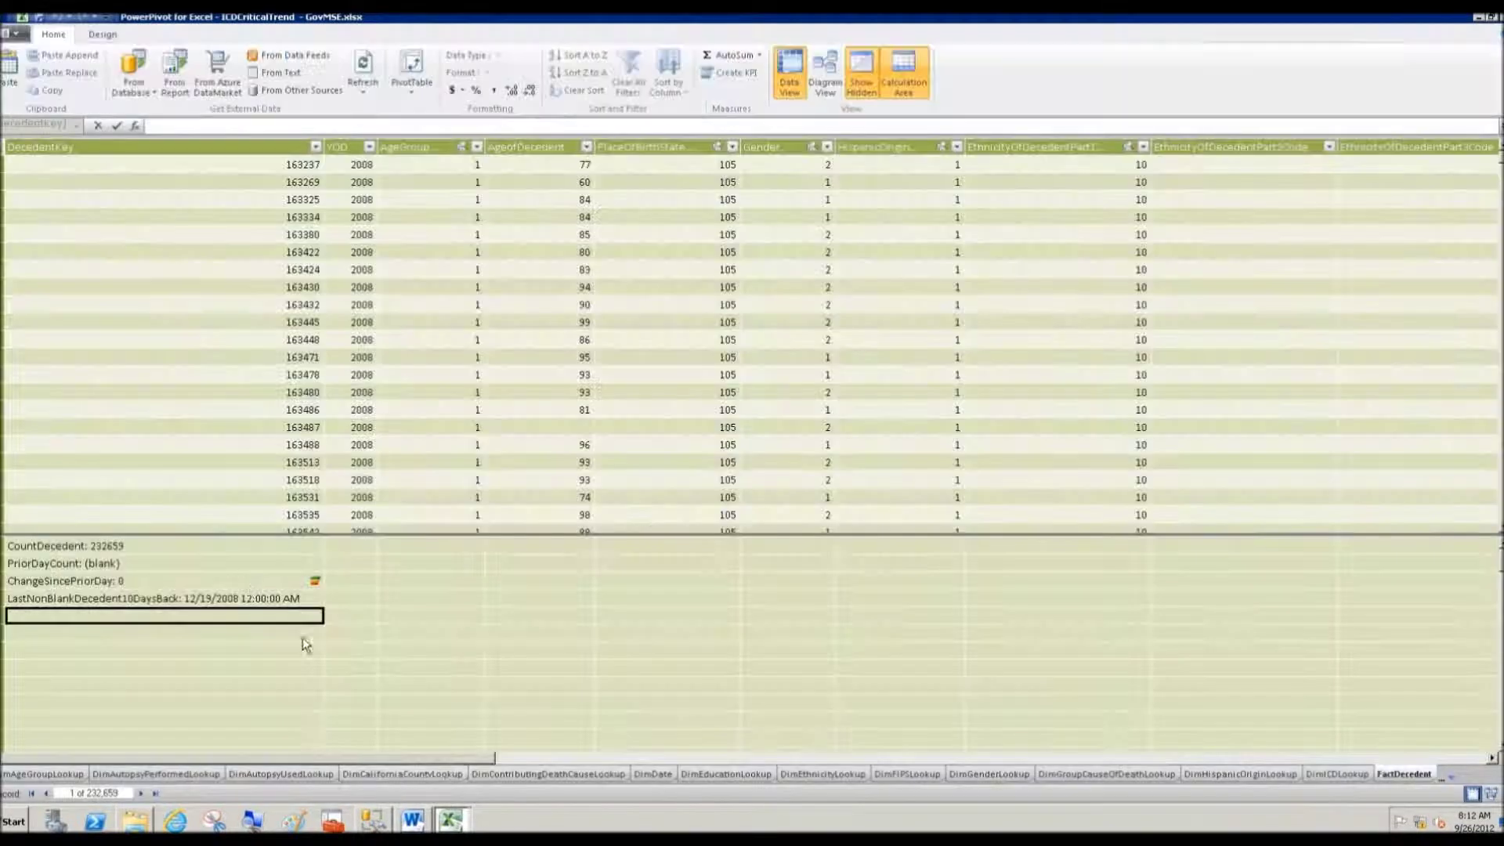
pyautogui.click(188, 127)
pyautogui.write('LastDate=LASTDATE( DimDate[PK_Date] )')
pyautogui.click(188, 127)
pyautogui.write(':')
pyautogui.press('Return')
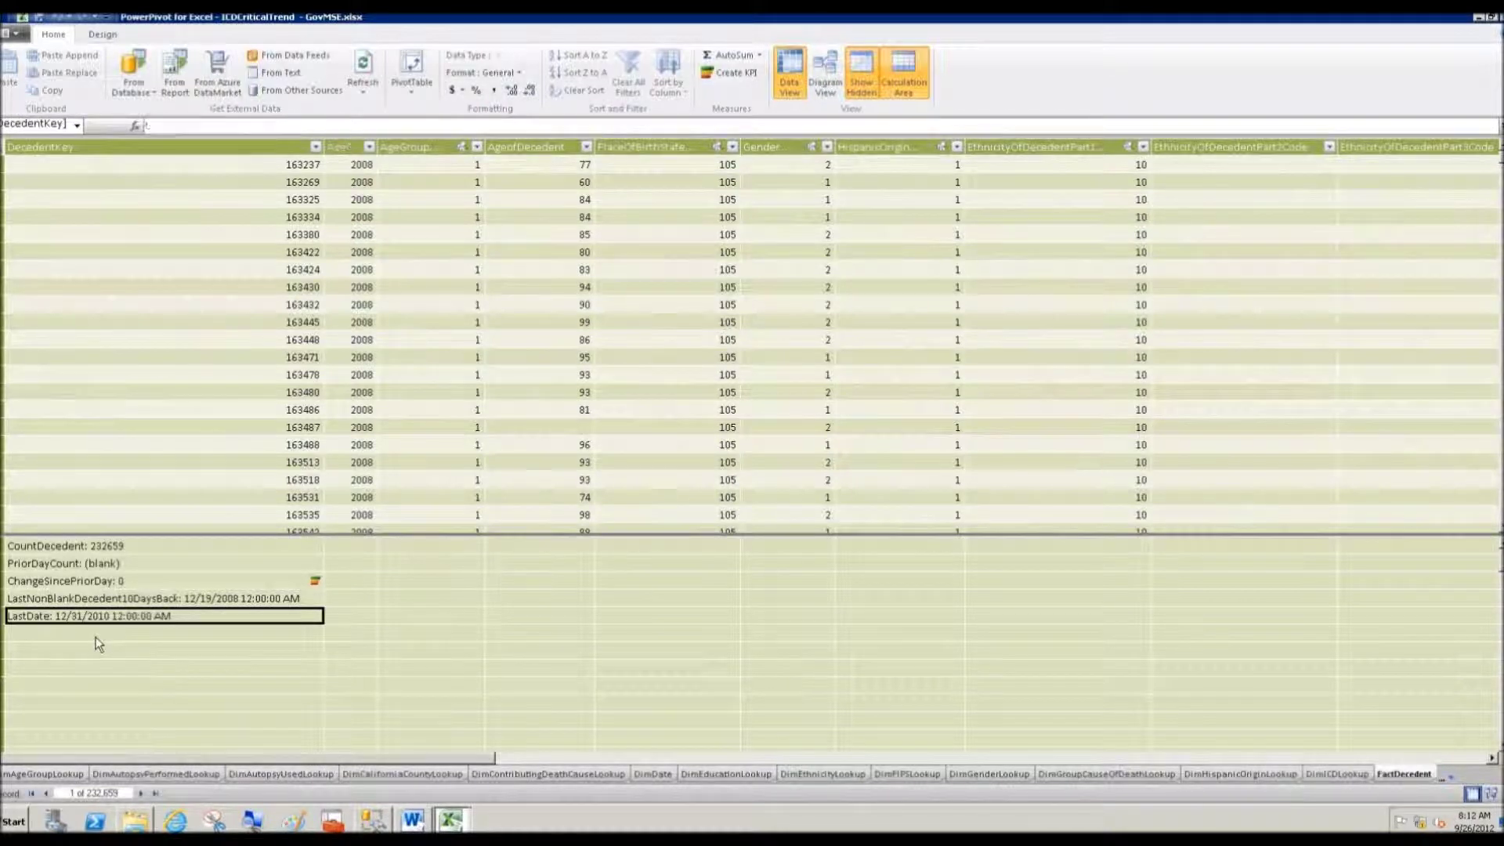
# - Copy IsCurrentCountNotBlank:=IF(ISBLANK([CountDecedent] )=0,1,0) from the Word document and add it as a measure below LastDate in PowerPivot
pyautogui.click(413, 820)
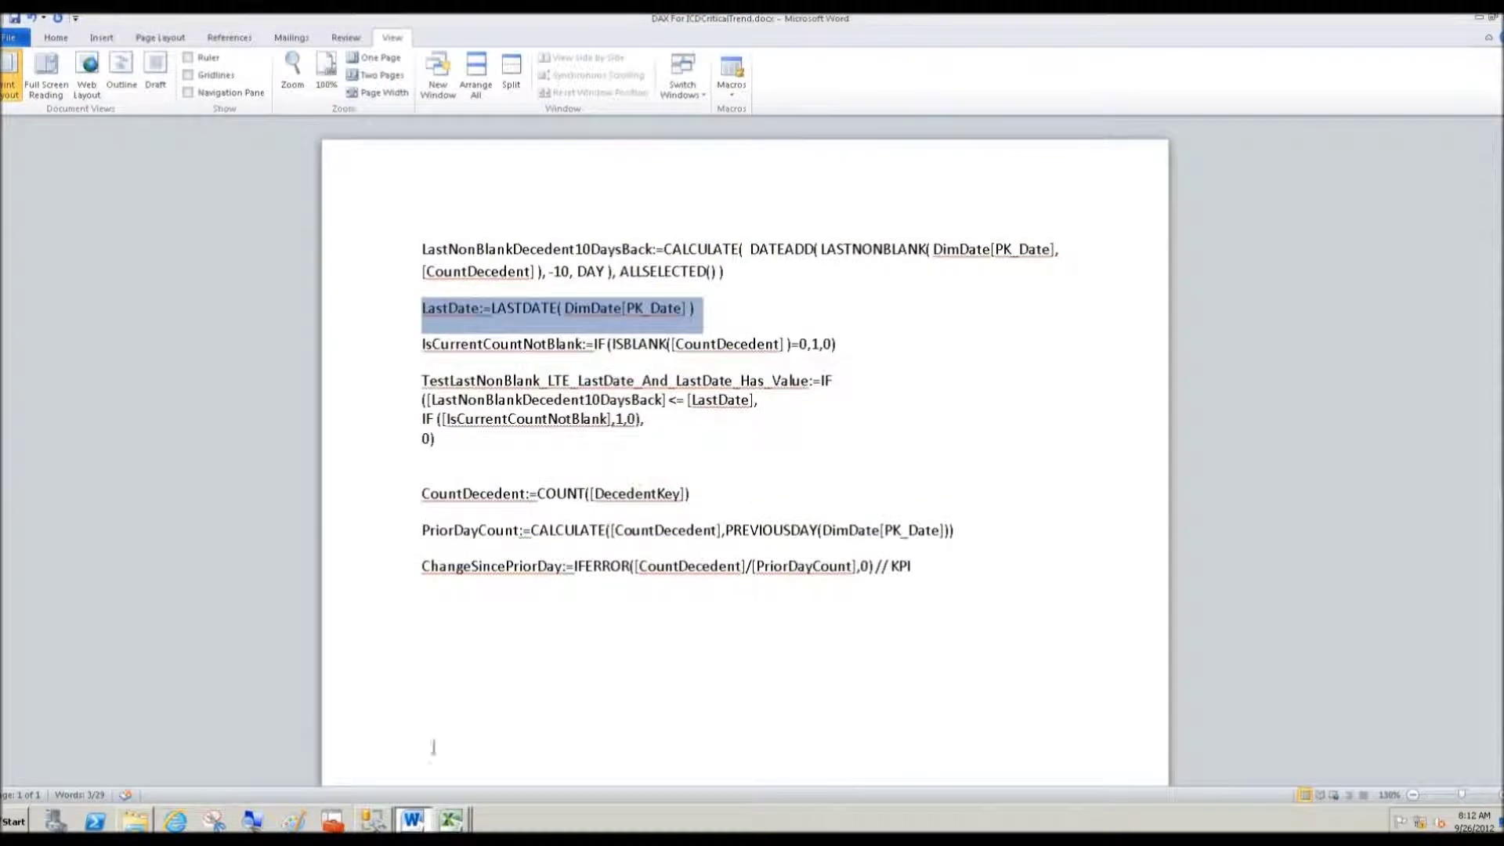
pyautogui.moveTo(844, 346); pyautogui.dragTo(489, 354)
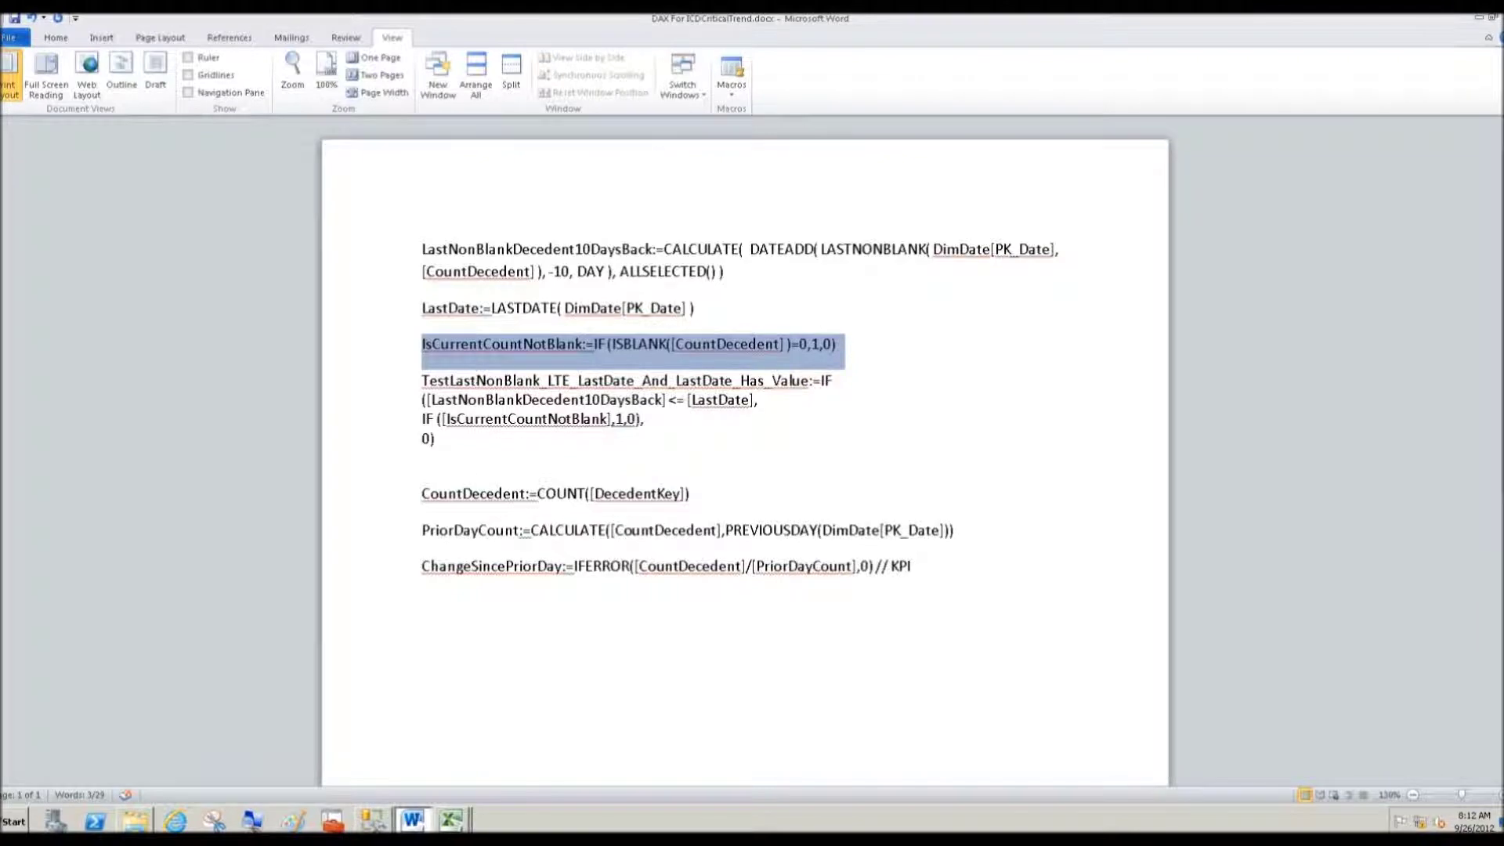
pyautogui.moveTo(451, 820)
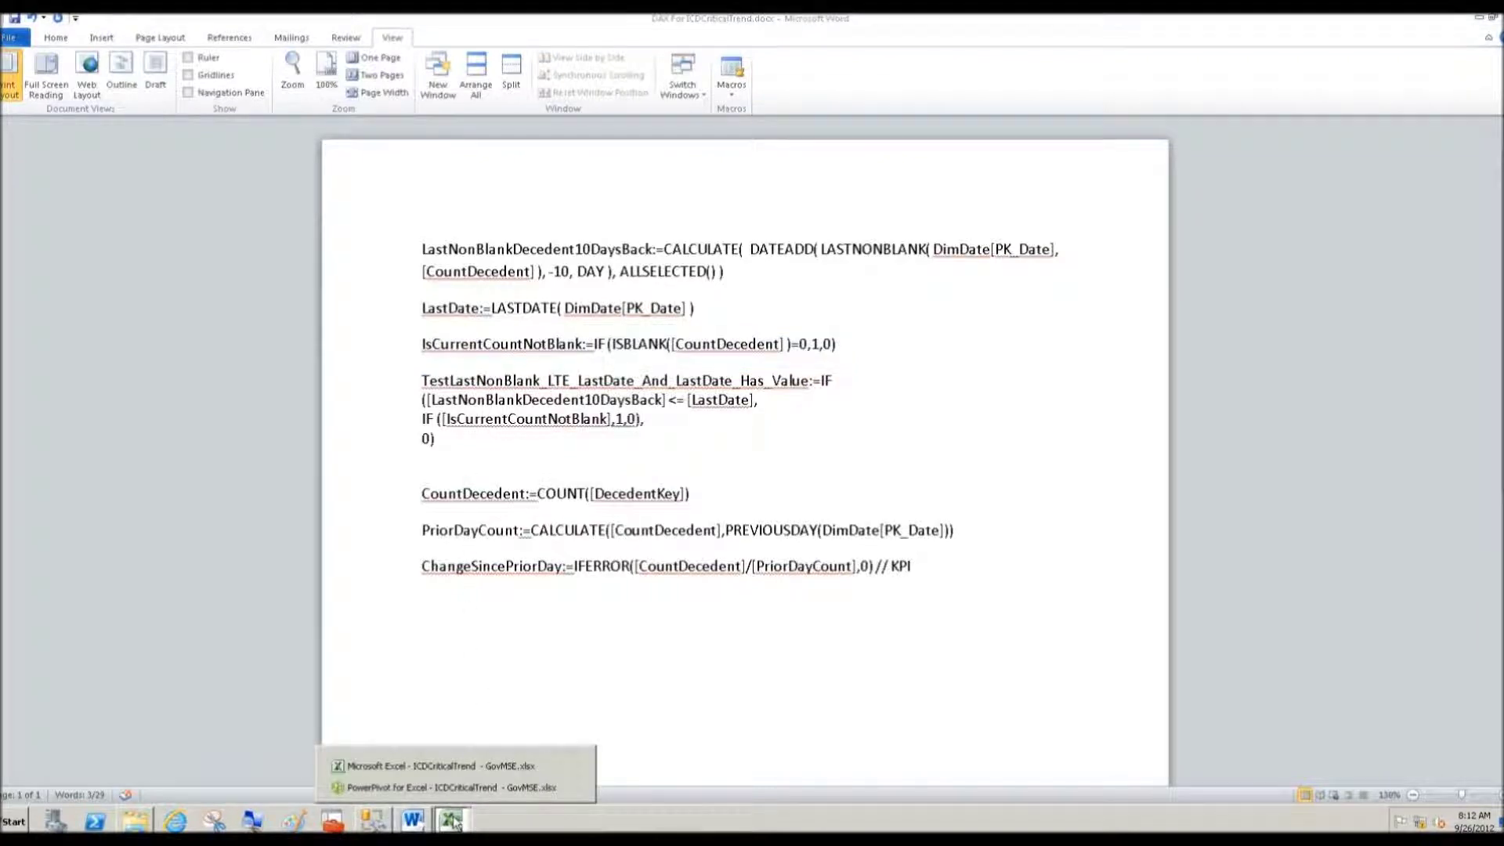
pyautogui.click(440, 787)
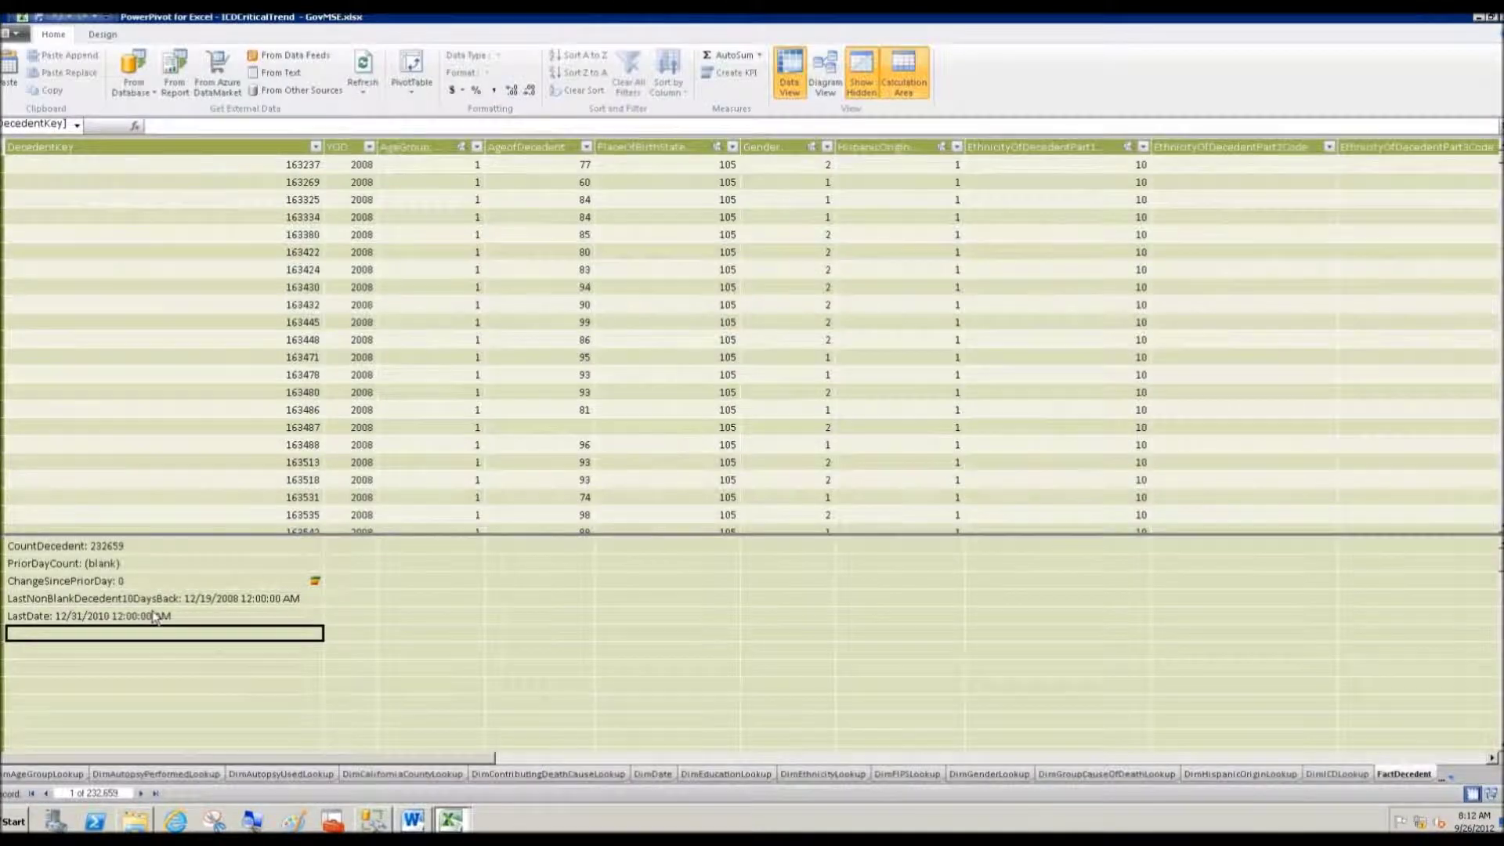
pyautogui.click(174, 125)
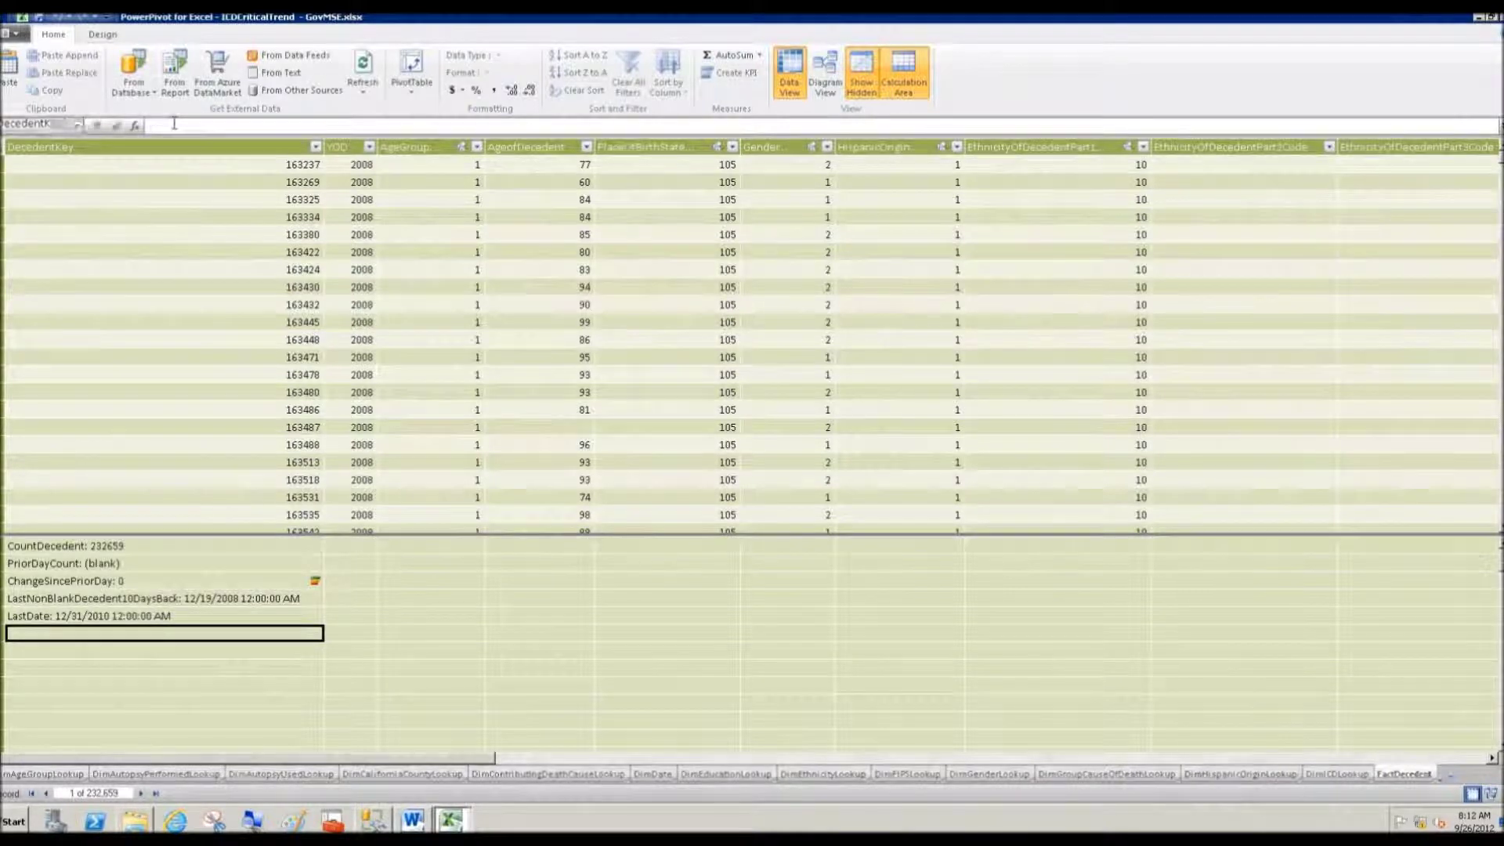
pyautogui.write('IsCurrentCountNotBlank:=IF (ISBLANK([CountDecedent] )=0,1,0)')
pyautogui.press('Return')
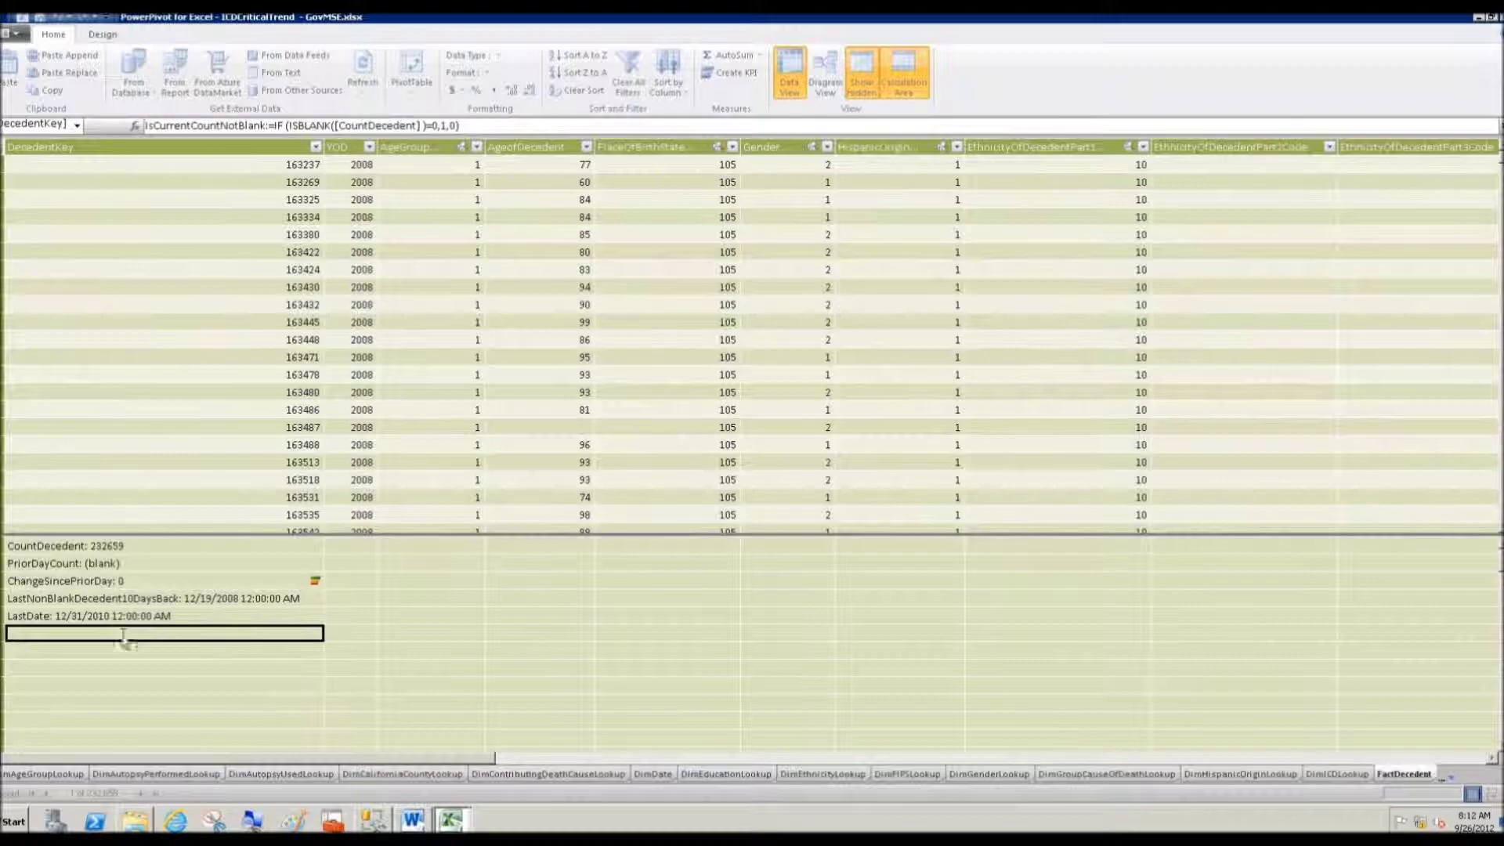
# - Copy the TestLastNonBlank_LTE_LastDate_And_LastDate_Has_Value formula from the Word document and add it as a measure below IsCurrentCountNotBlank in PowerPivot
pyautogui.click(415, 819)
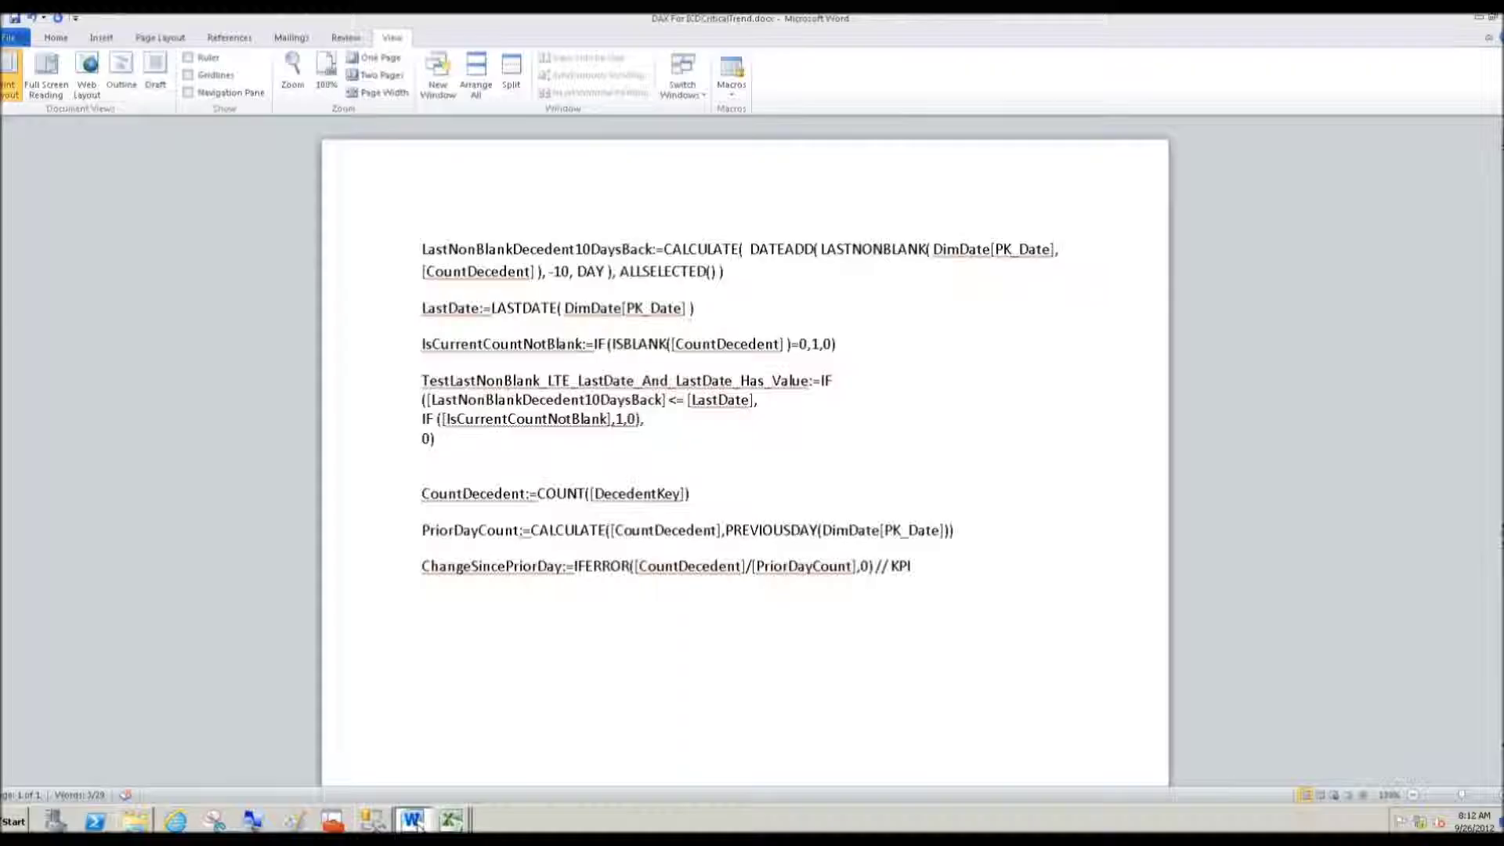
pyautogui.moveTo(441, 438); pyautogui.dragTo(422, 386)
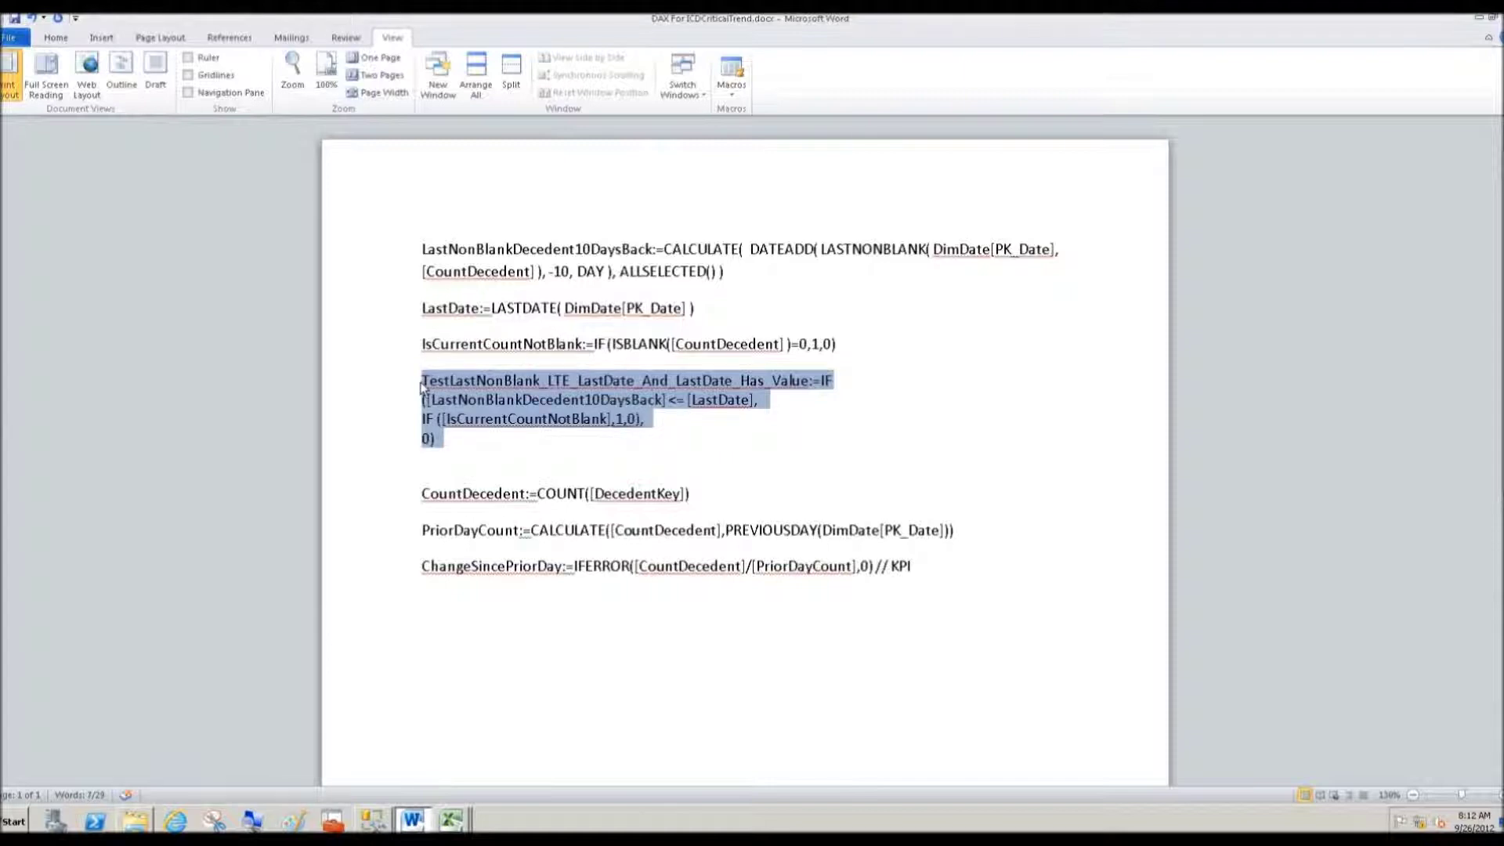
pyautogui.click(453, 822)
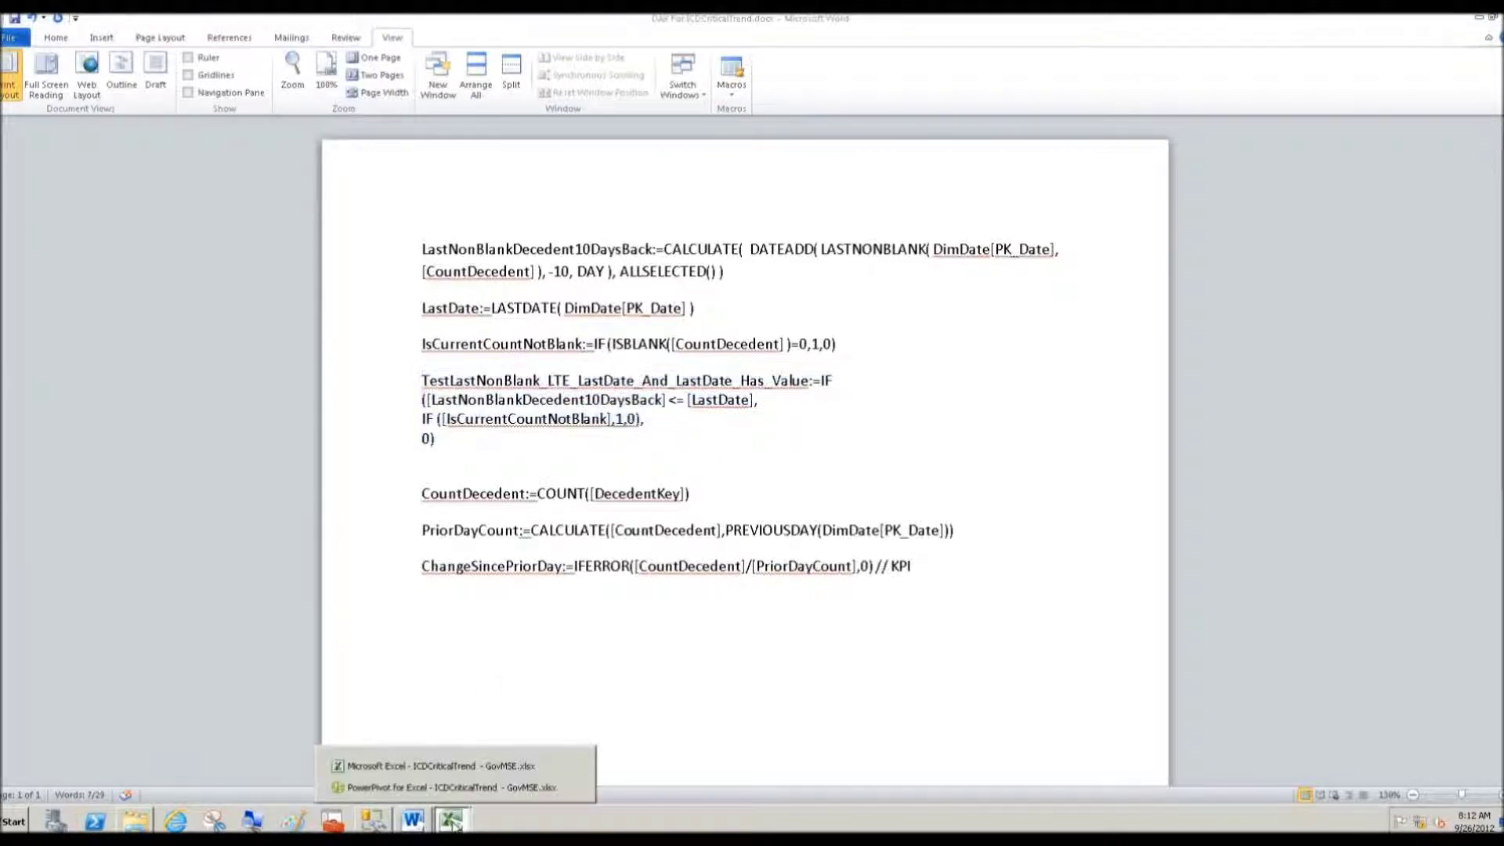
pyautogui.click(447, 787)
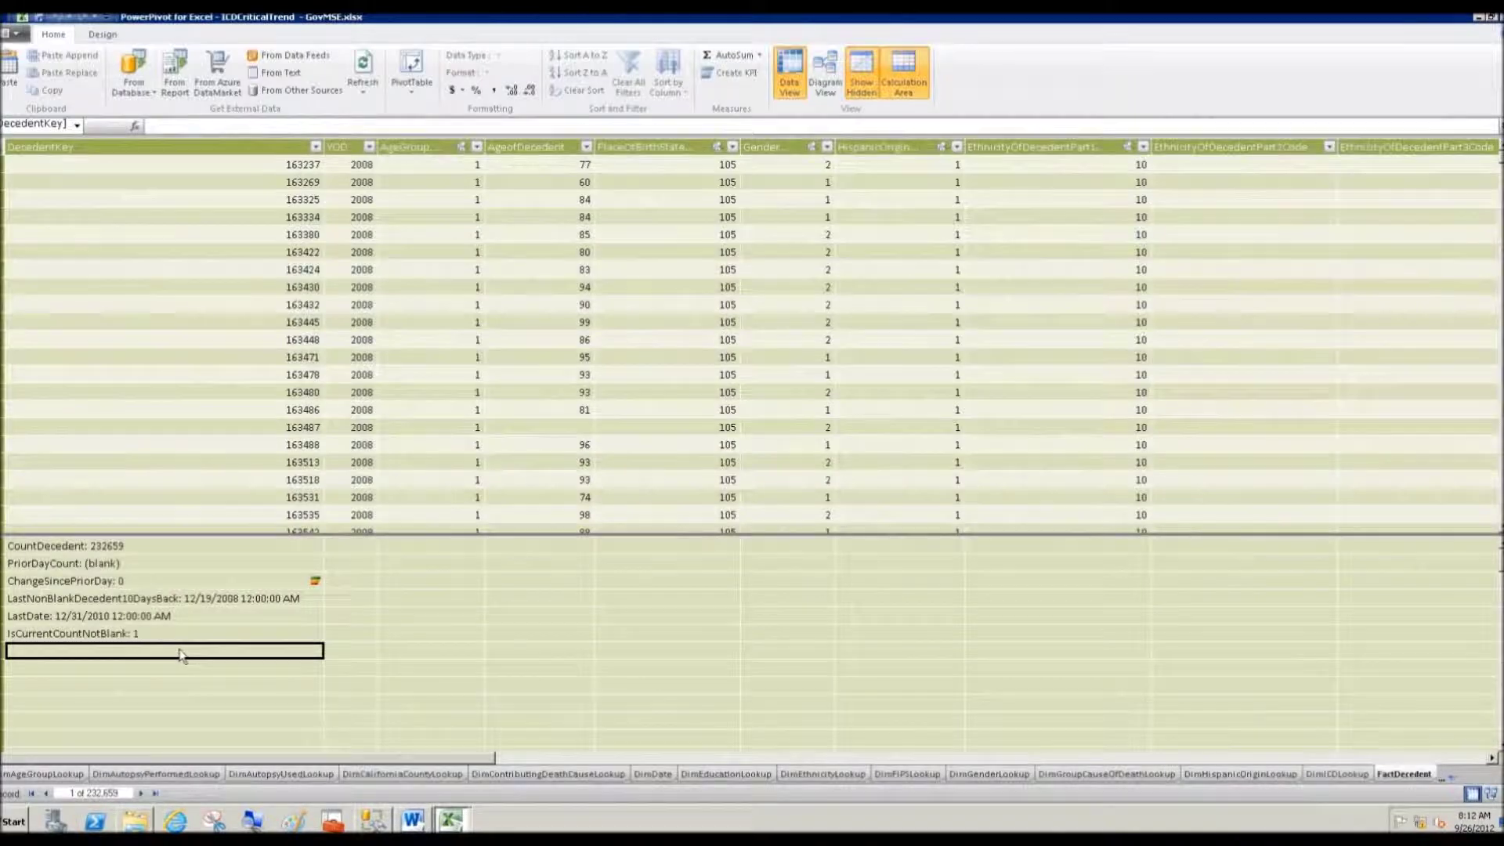
pyautogui.click(155, 126)
pyautogui.hotkey('ctrl', 'v')
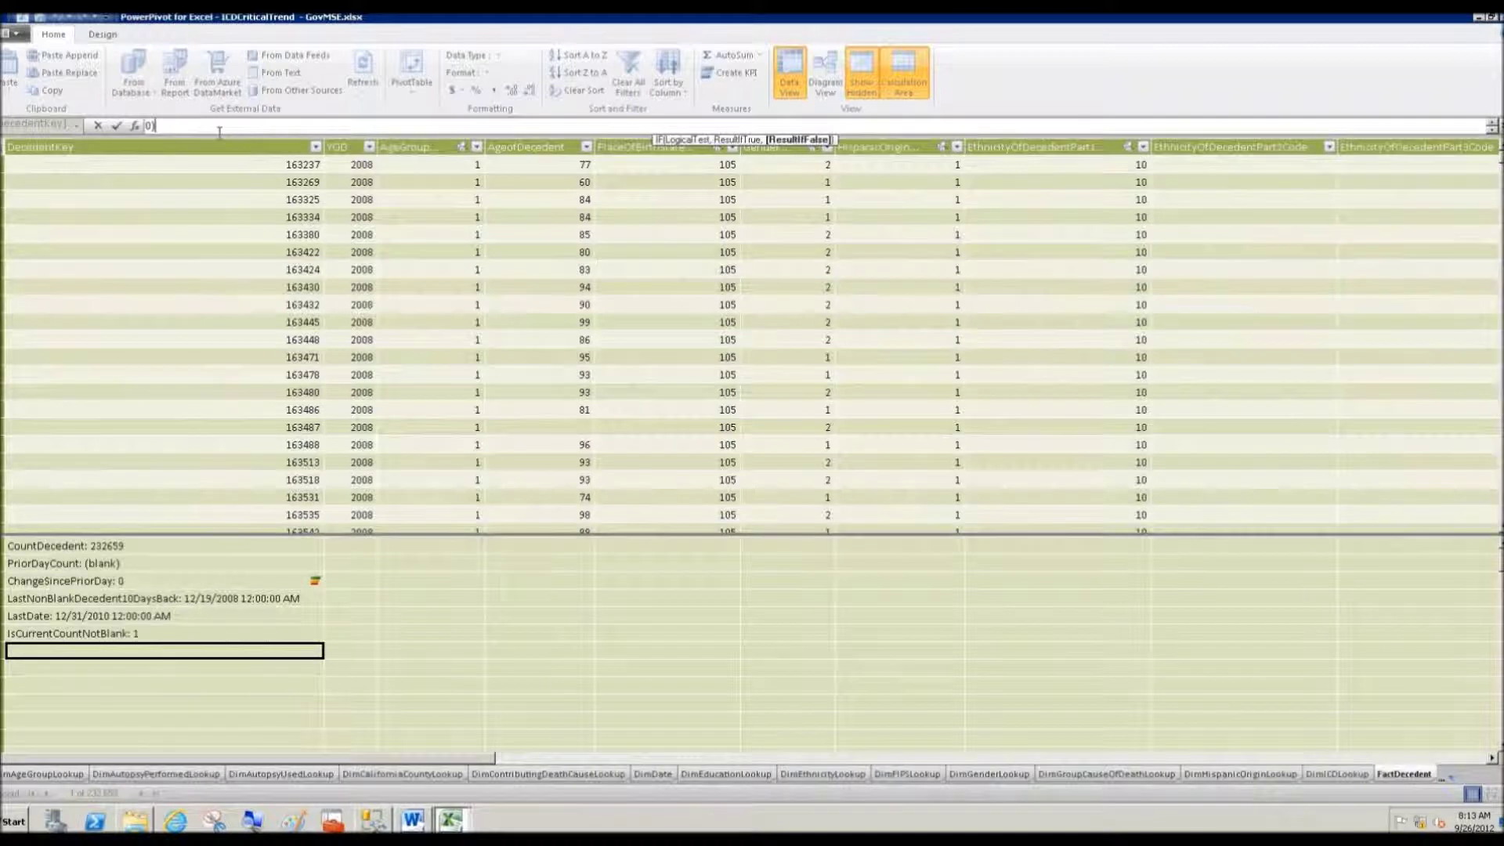
pyautogui.moveTo(218, 136); pyautogui.dragTo(218, 175)
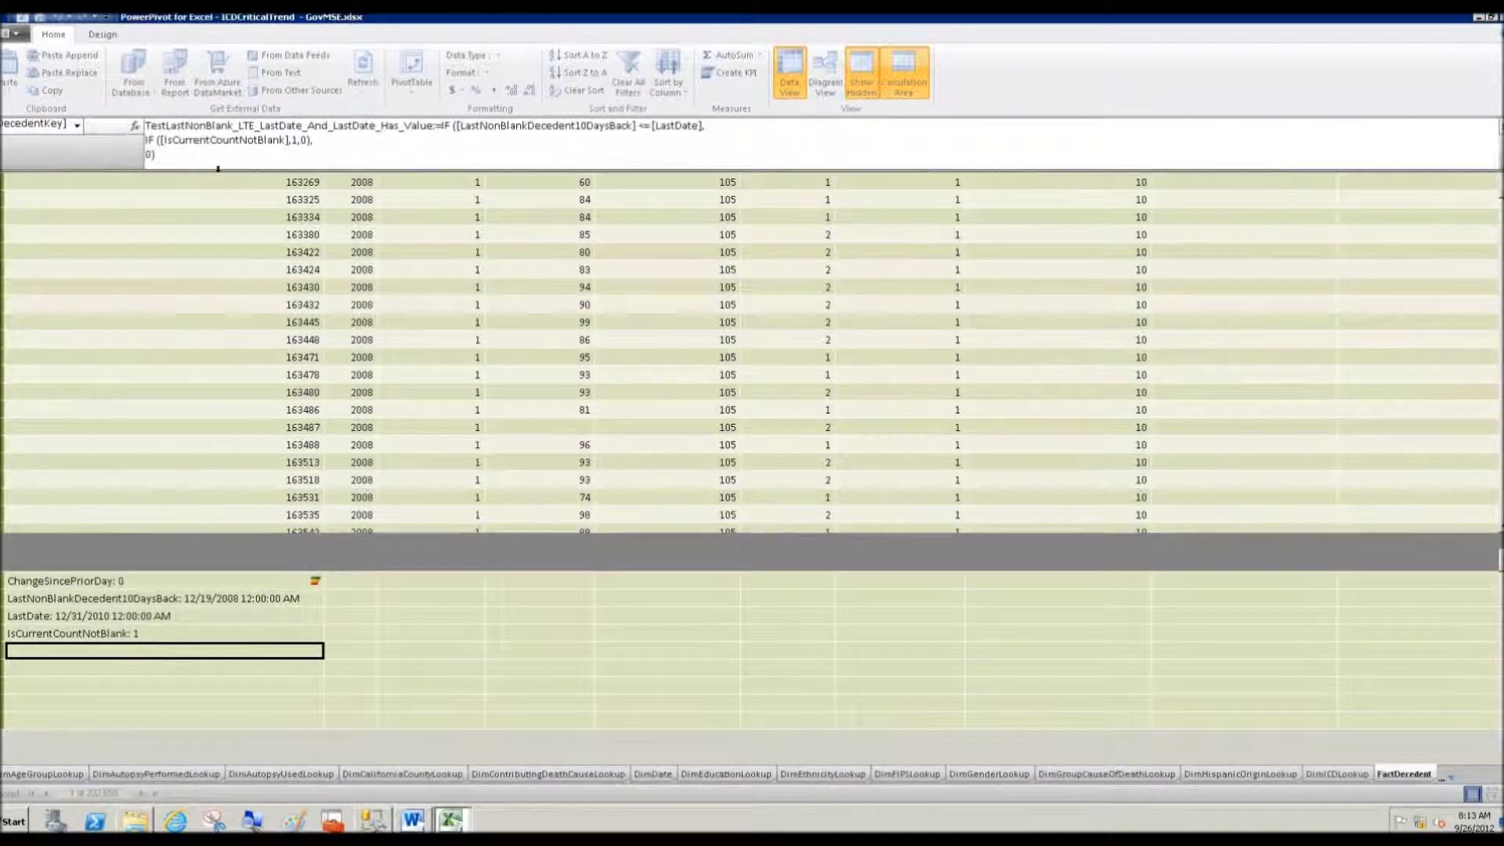
pyautogui.click(225, 155)
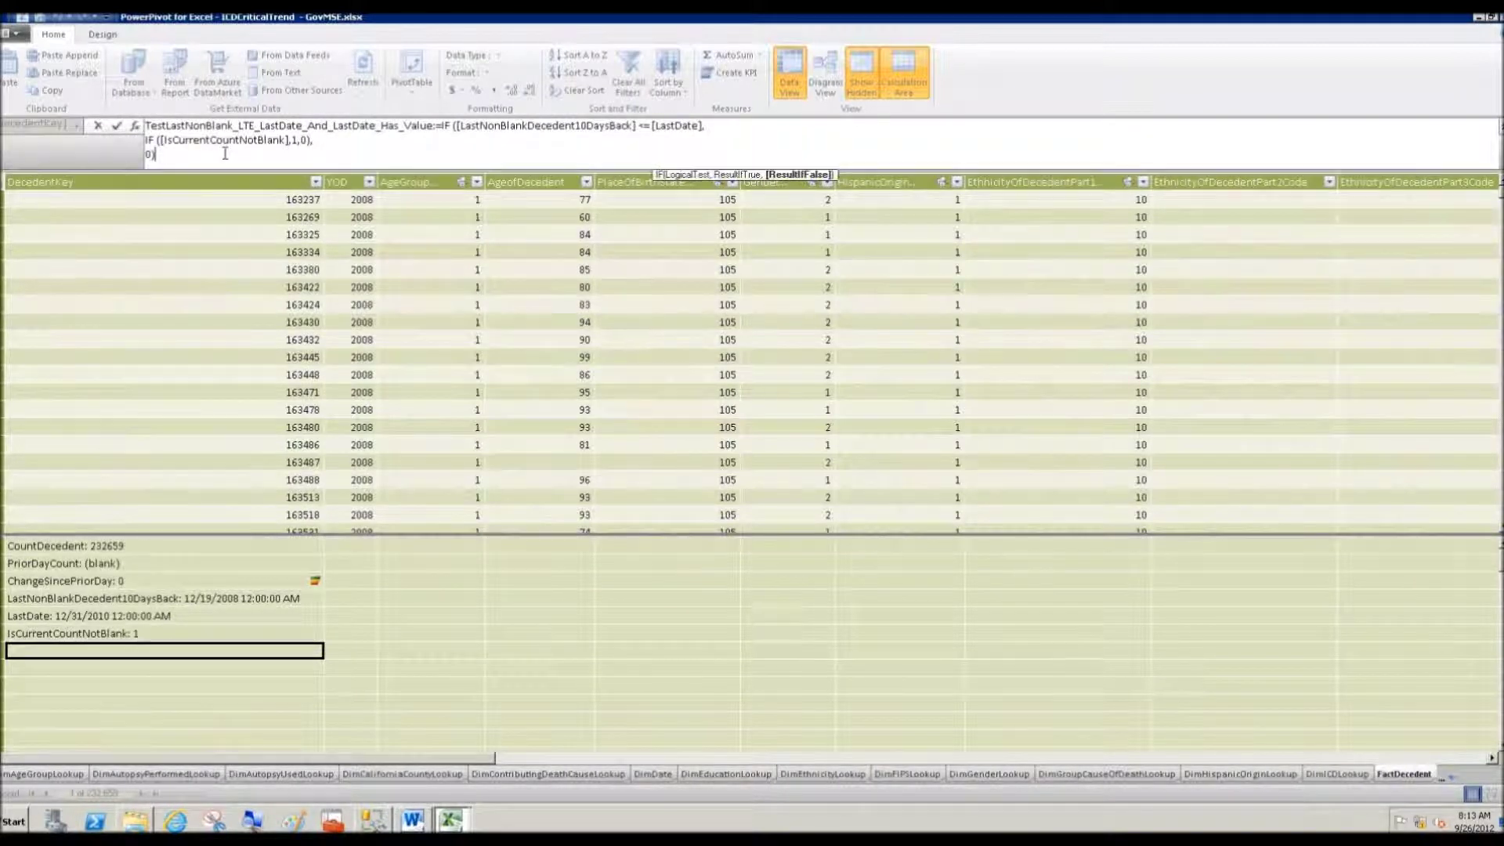
pyautogui.press('Return')
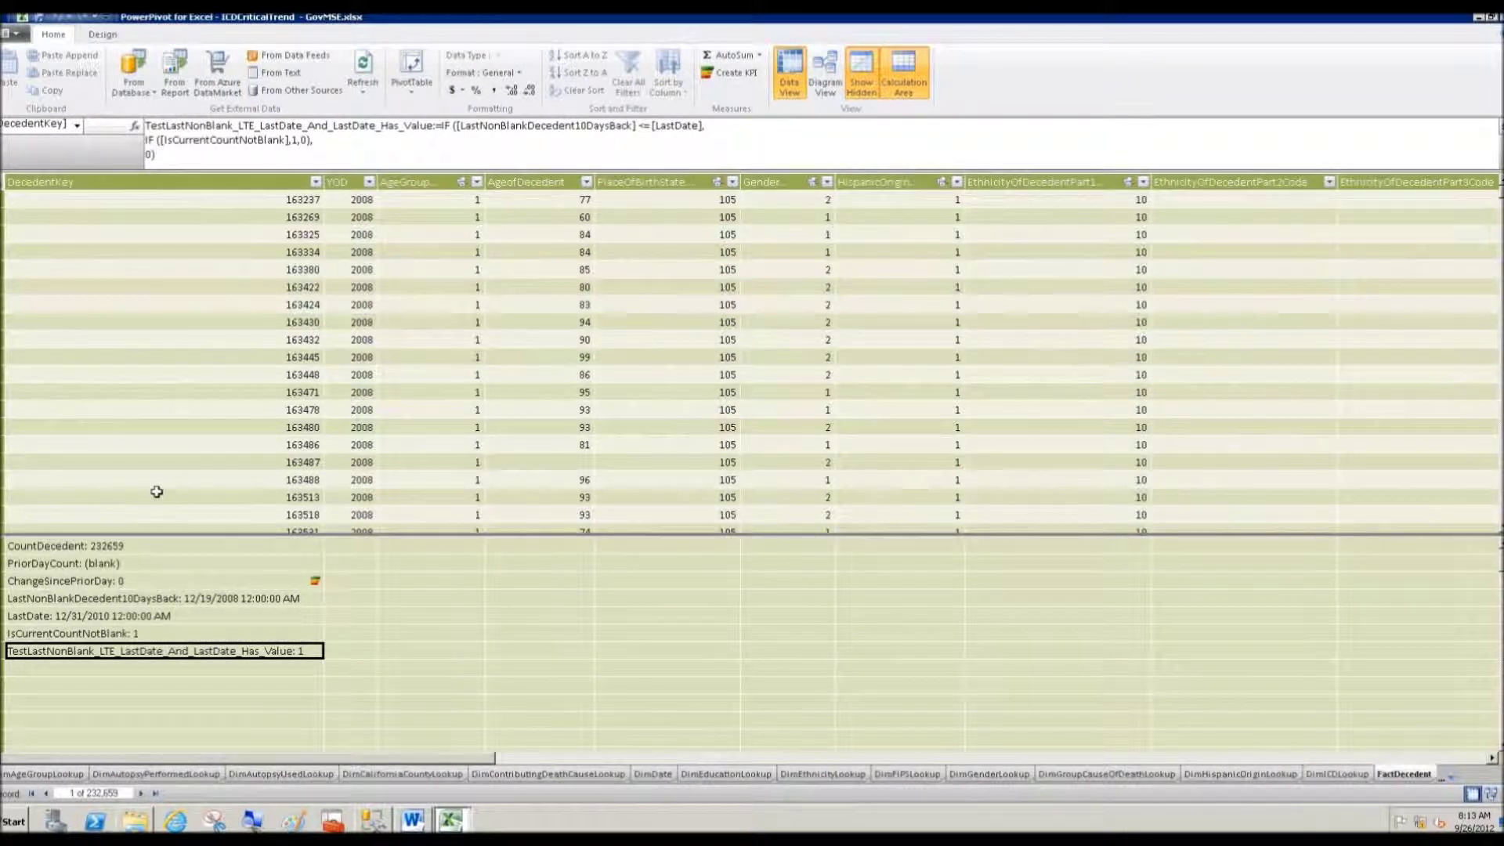
# - Create a PivotTable in Excel from the PowerPivot data and add FactDecedent's CountDecedent and the ChangeSincePriorDay KPI Value as values
pyautogui.click(411, 94)
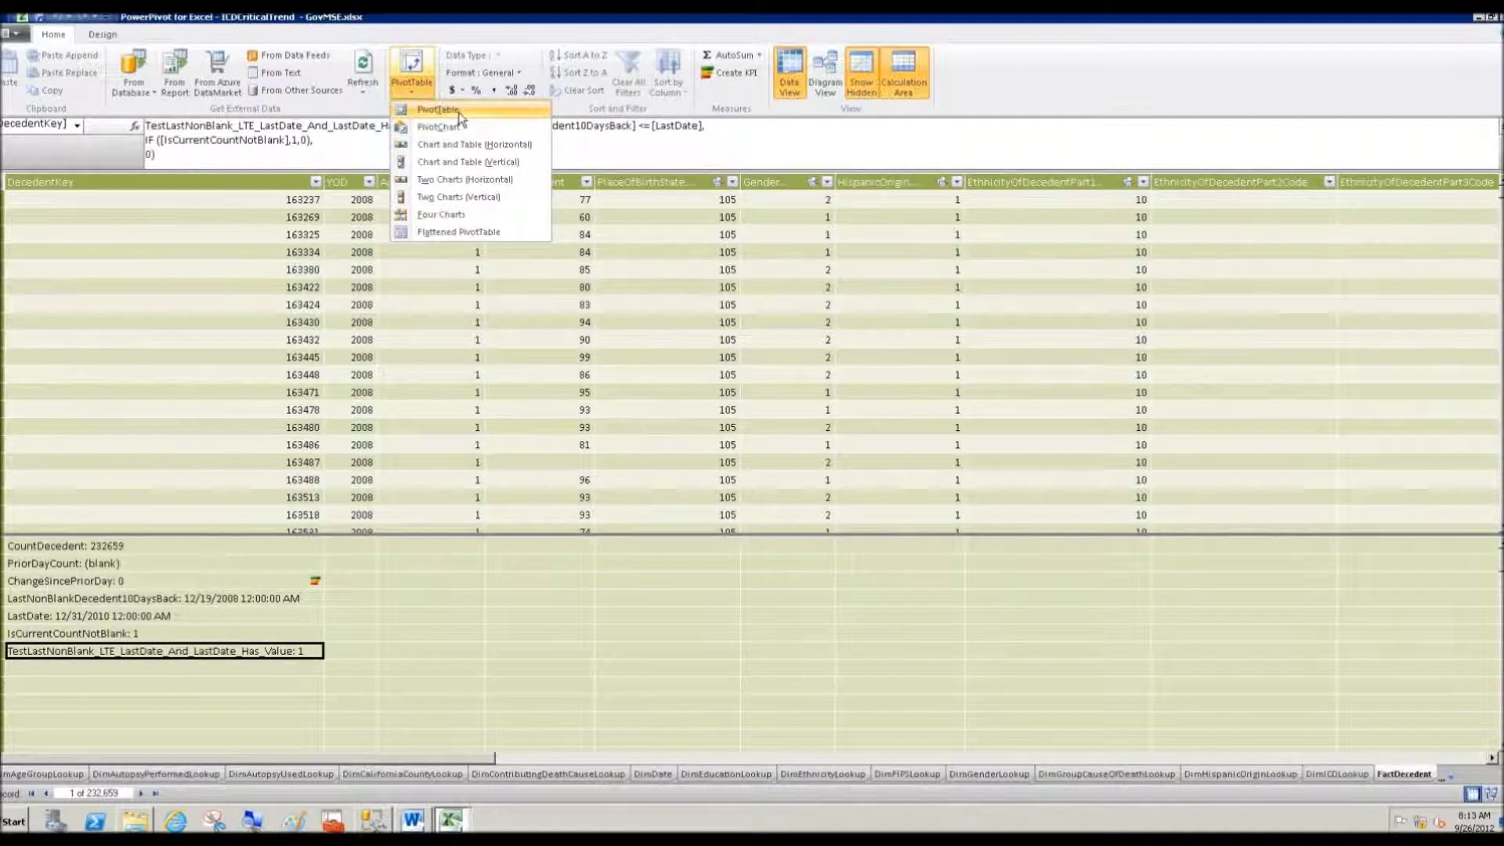
pyautogui.click(429, 109)
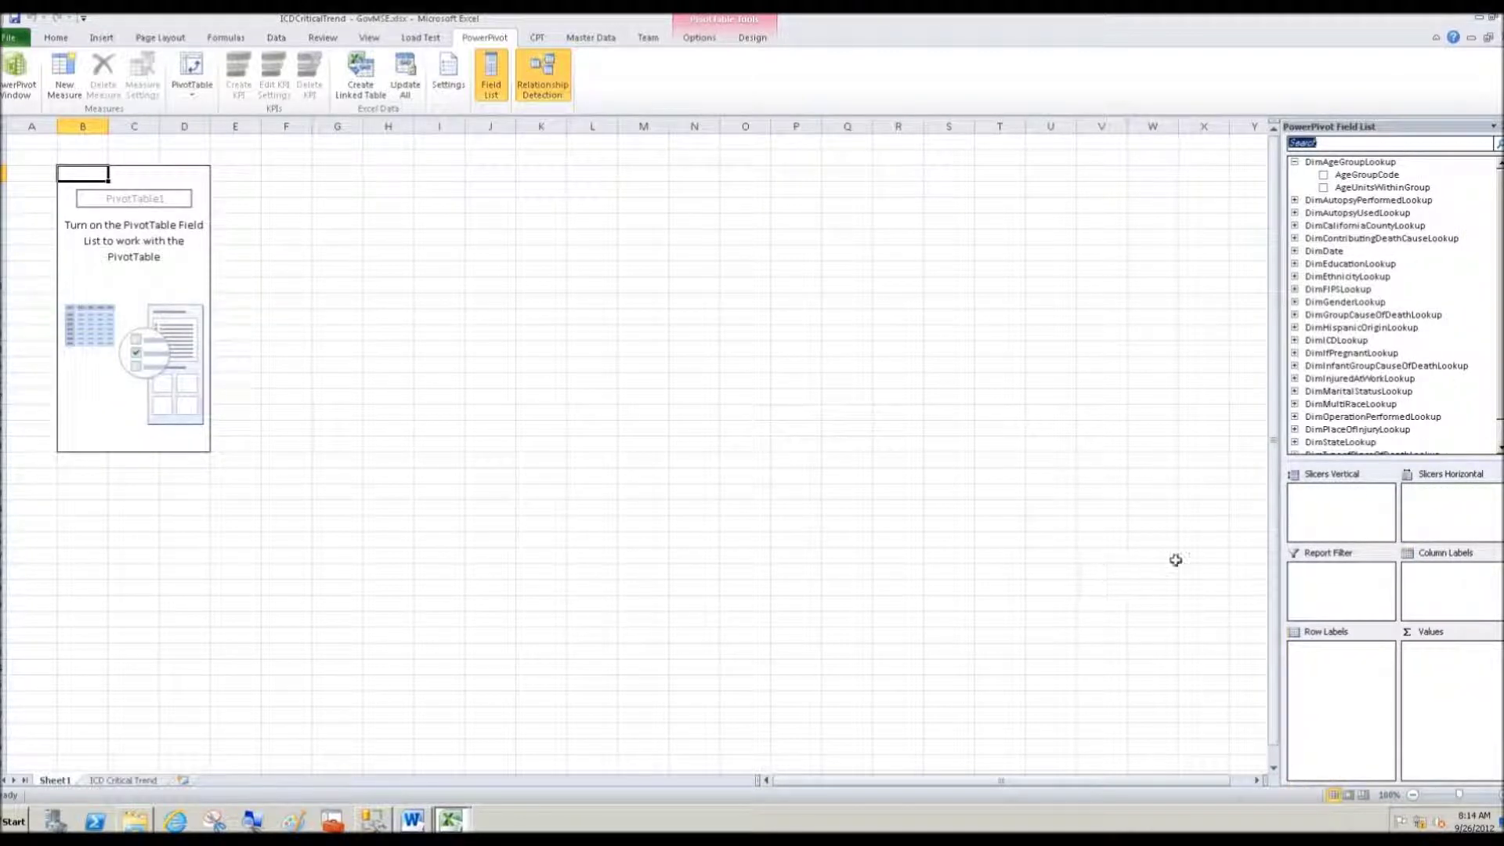
pyautogui.scroll(-1, 1453, 389)
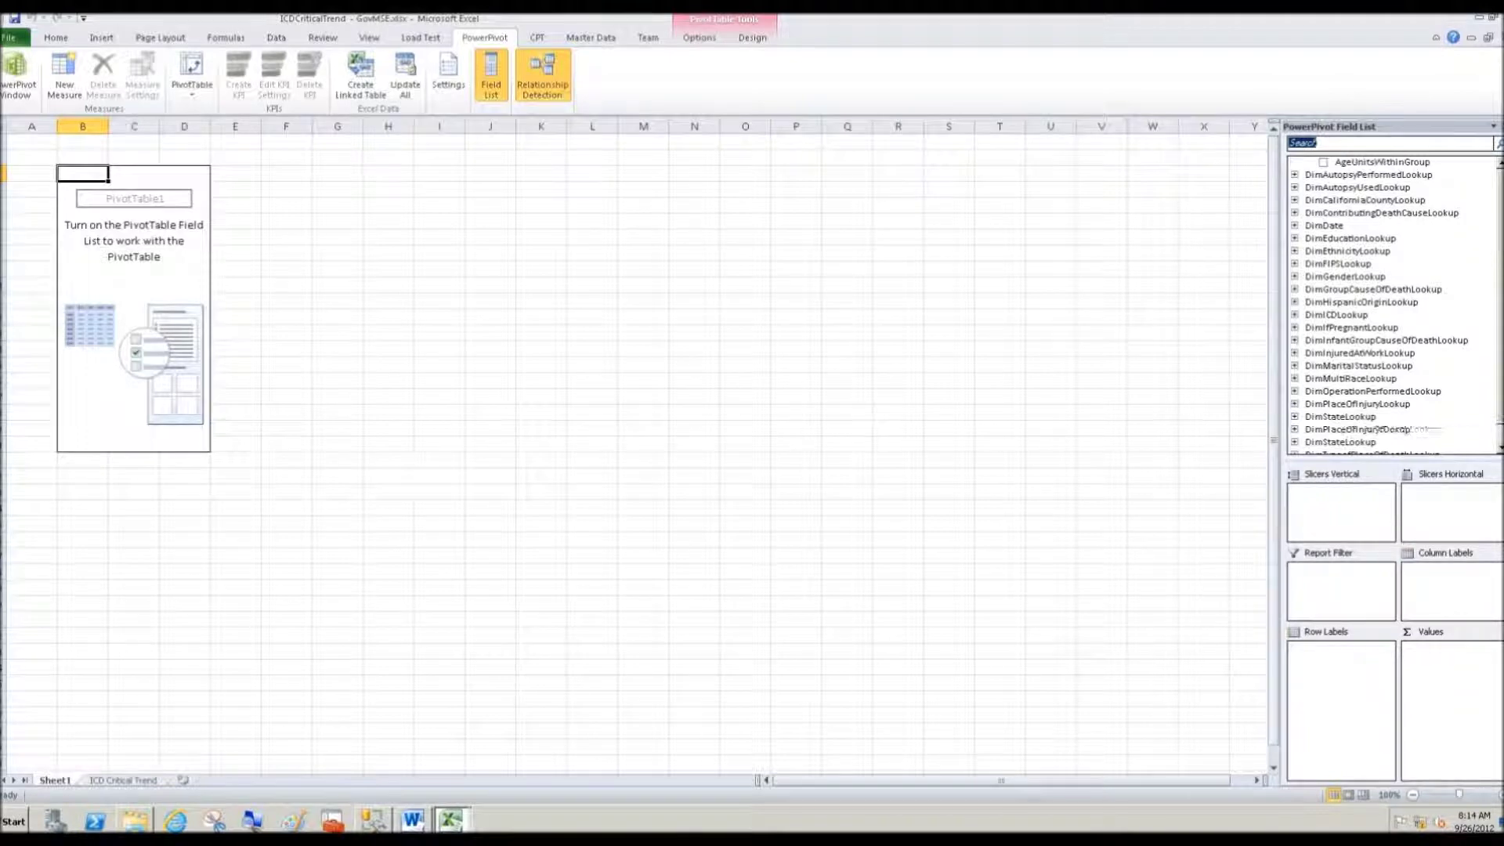
pyautogui.click(1294, 441)
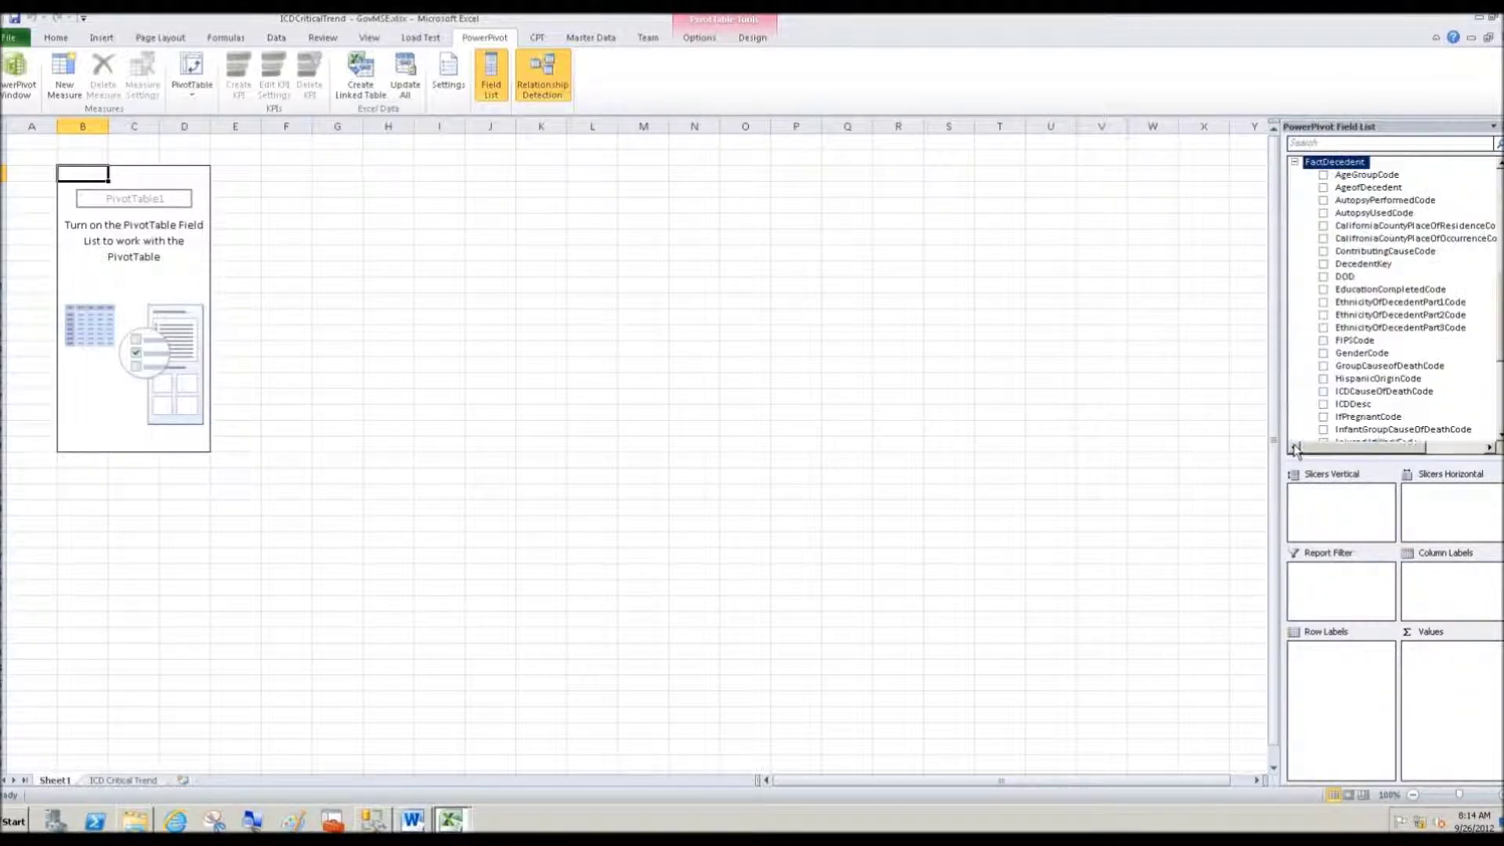
pyautogui.scroll(-3, 1496, 359)
pyautogui.scroll(-5, 1495, 376)
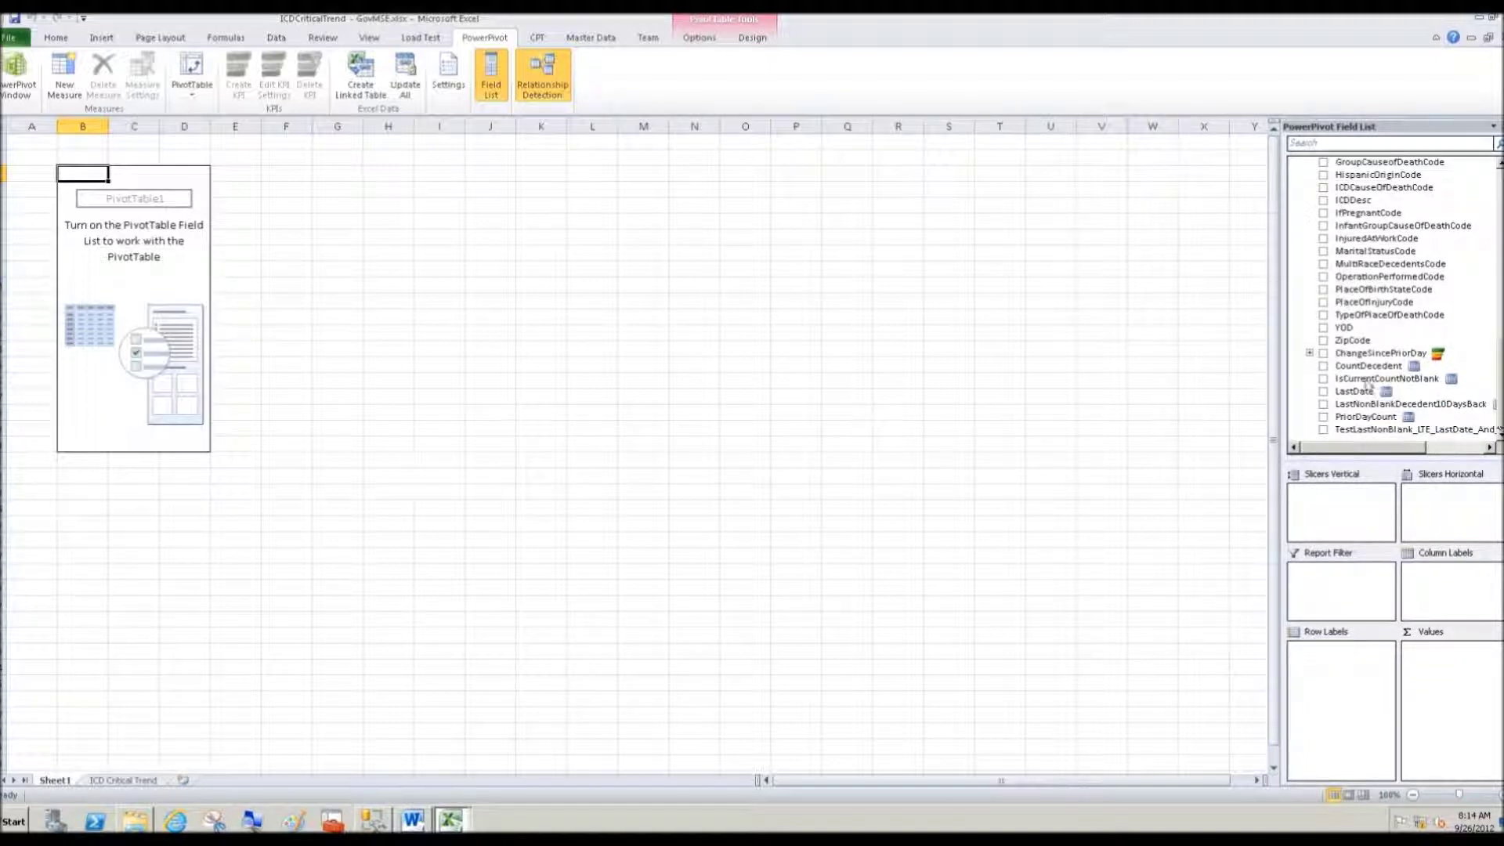
pyautogui.click(1323, 366)
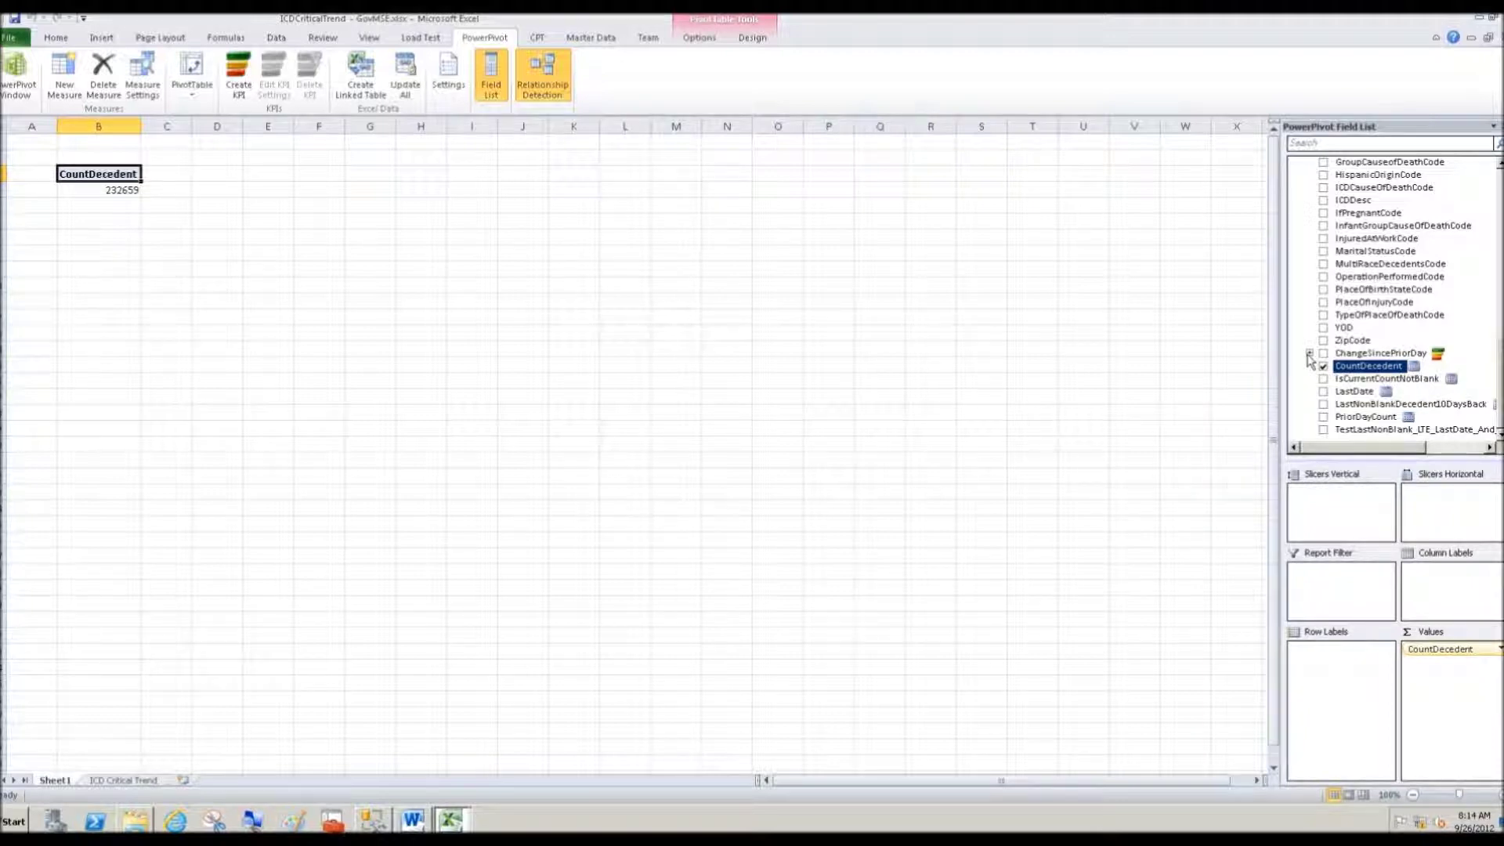
pyautogui.click(1308, 354)
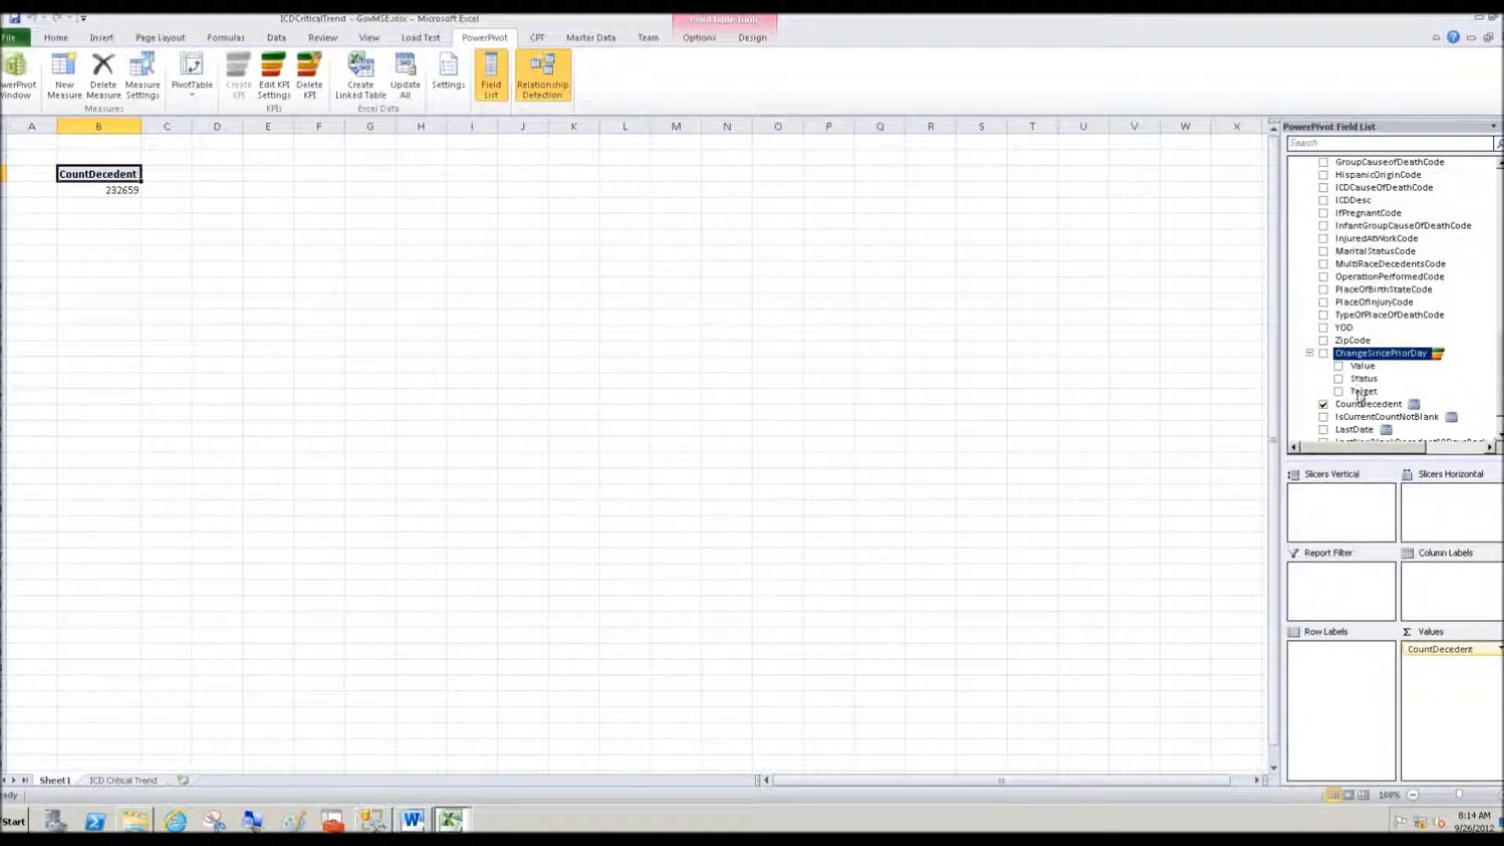
pyautogui.click(1338, 367)
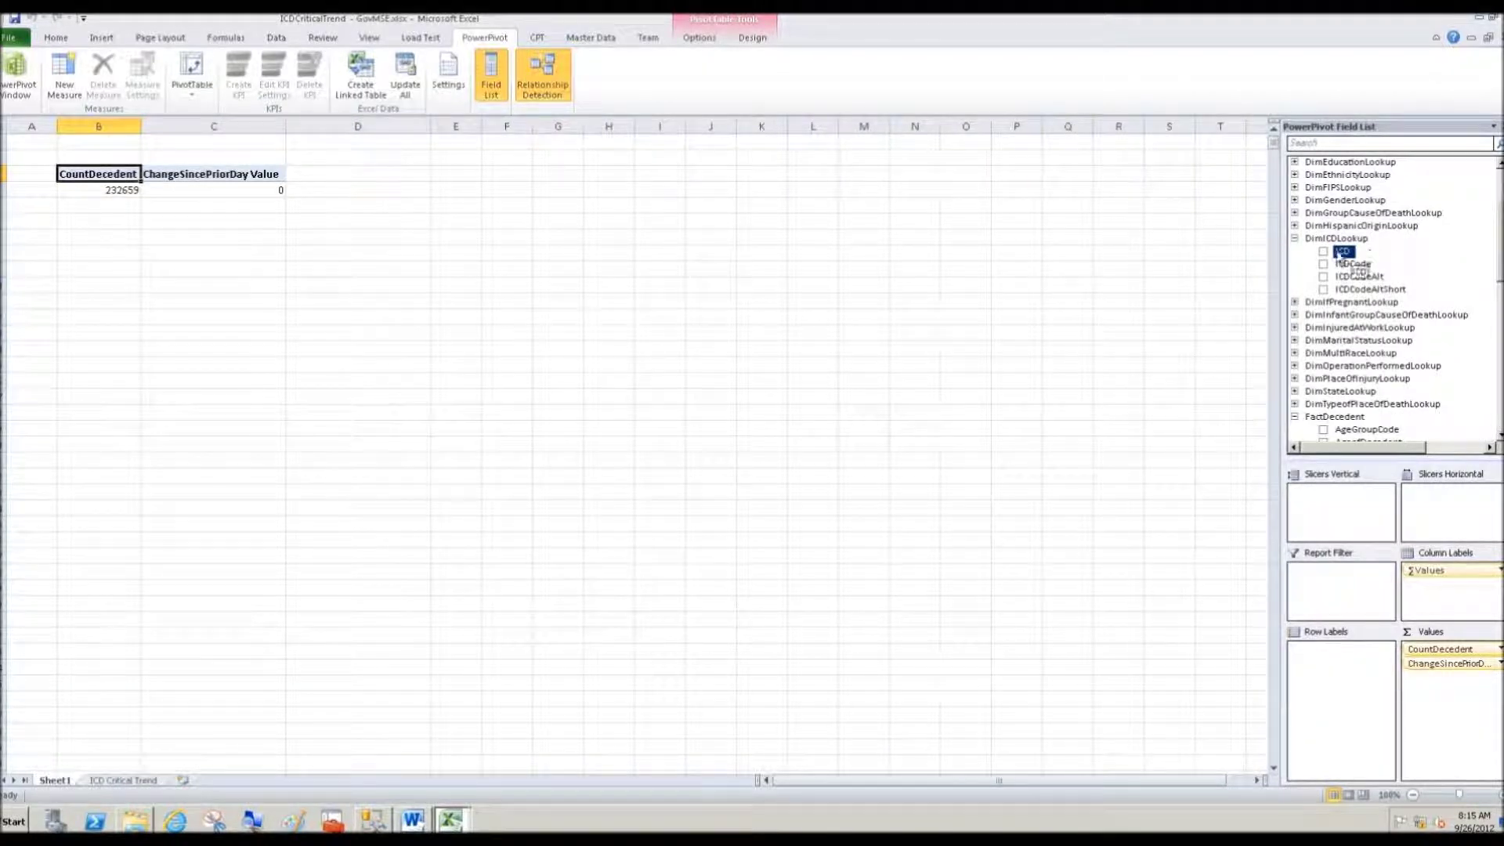
# - Add ICD from DimICDLookup and FIPS from DimFIPSLookup as row labels, with FIPS nested under ICD
pyautogui.click(1322, 251)
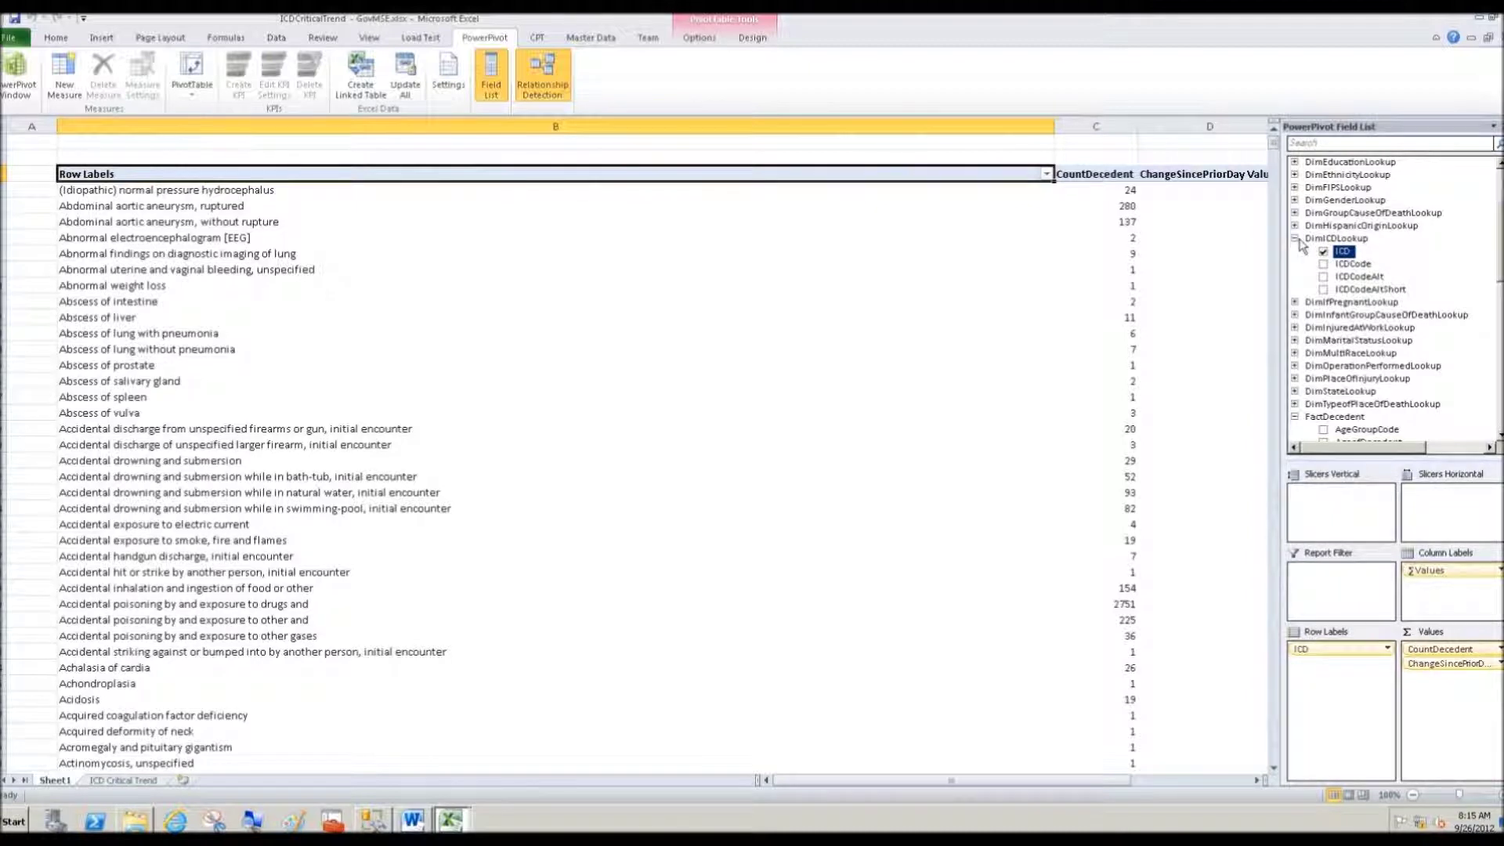
pyautogui.click(1294, 188)
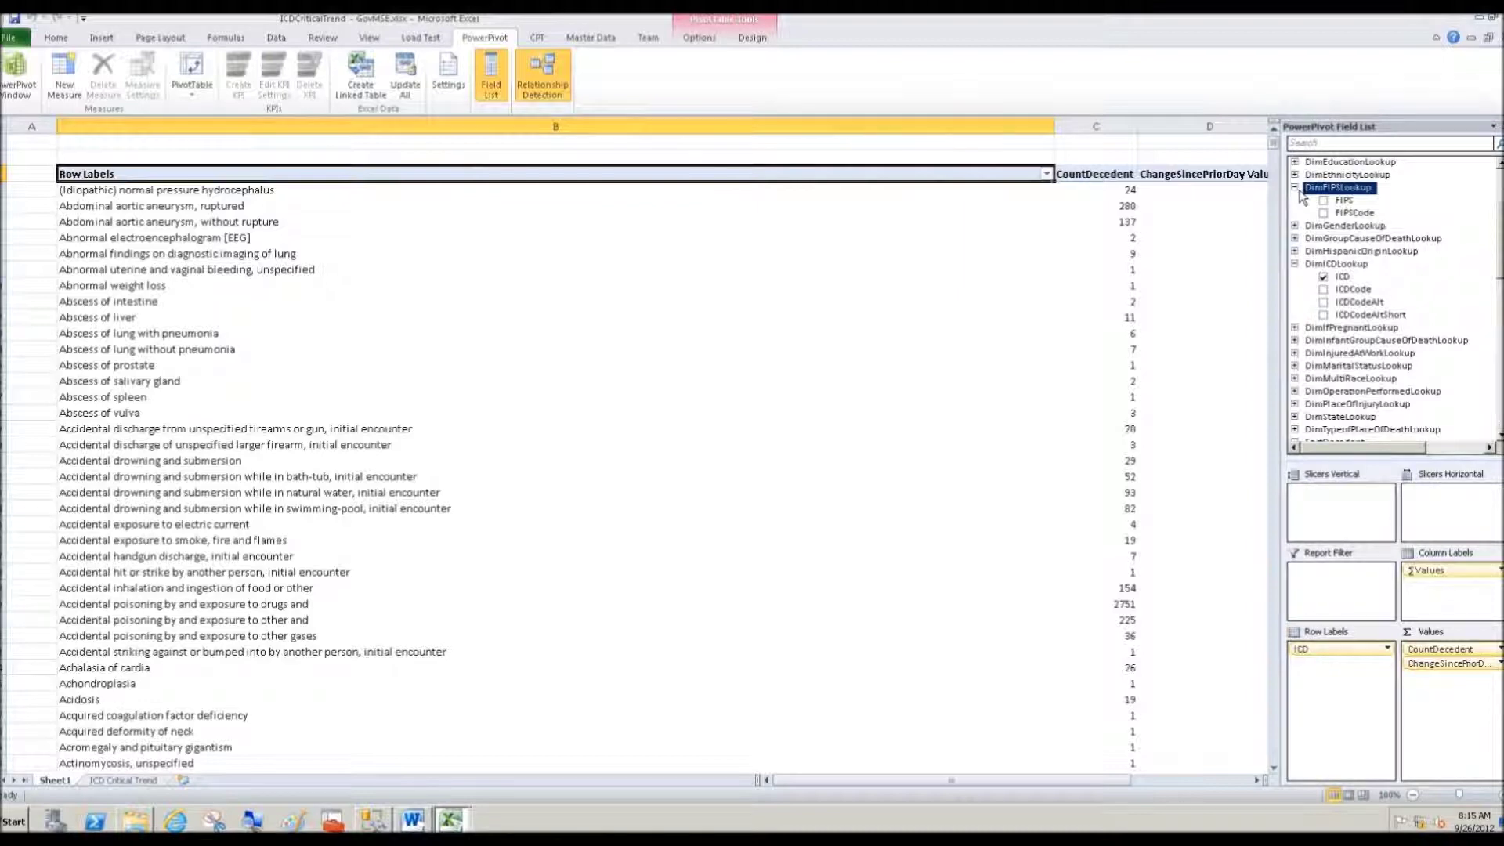
pyautogui.click(1324, 303)
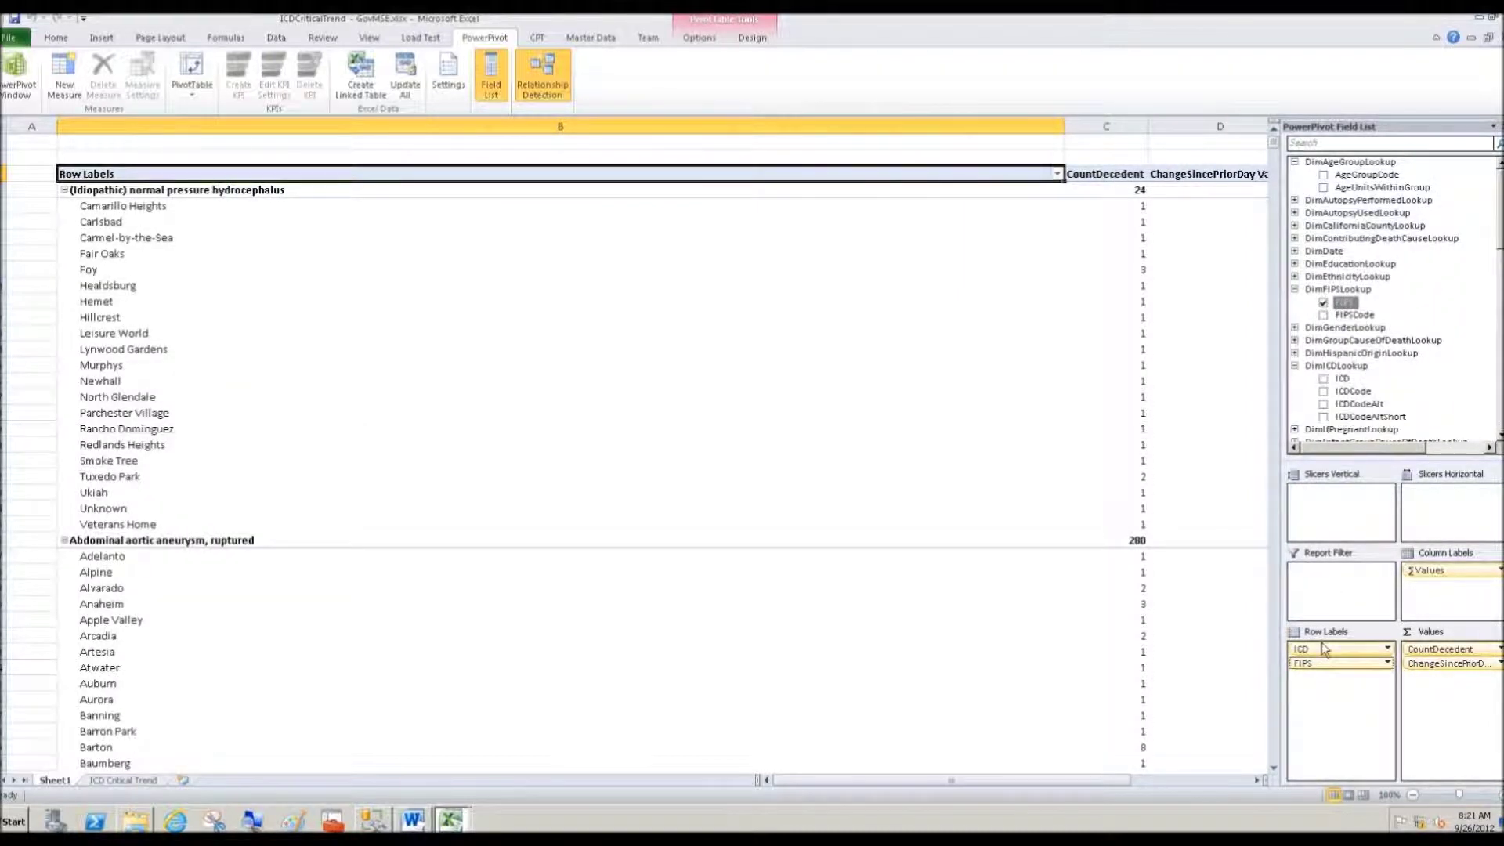
# - Collapse all the cause-of-death groups in the PivotTable rows and narrow the row-label column B
pyautogui.click(64, 190)
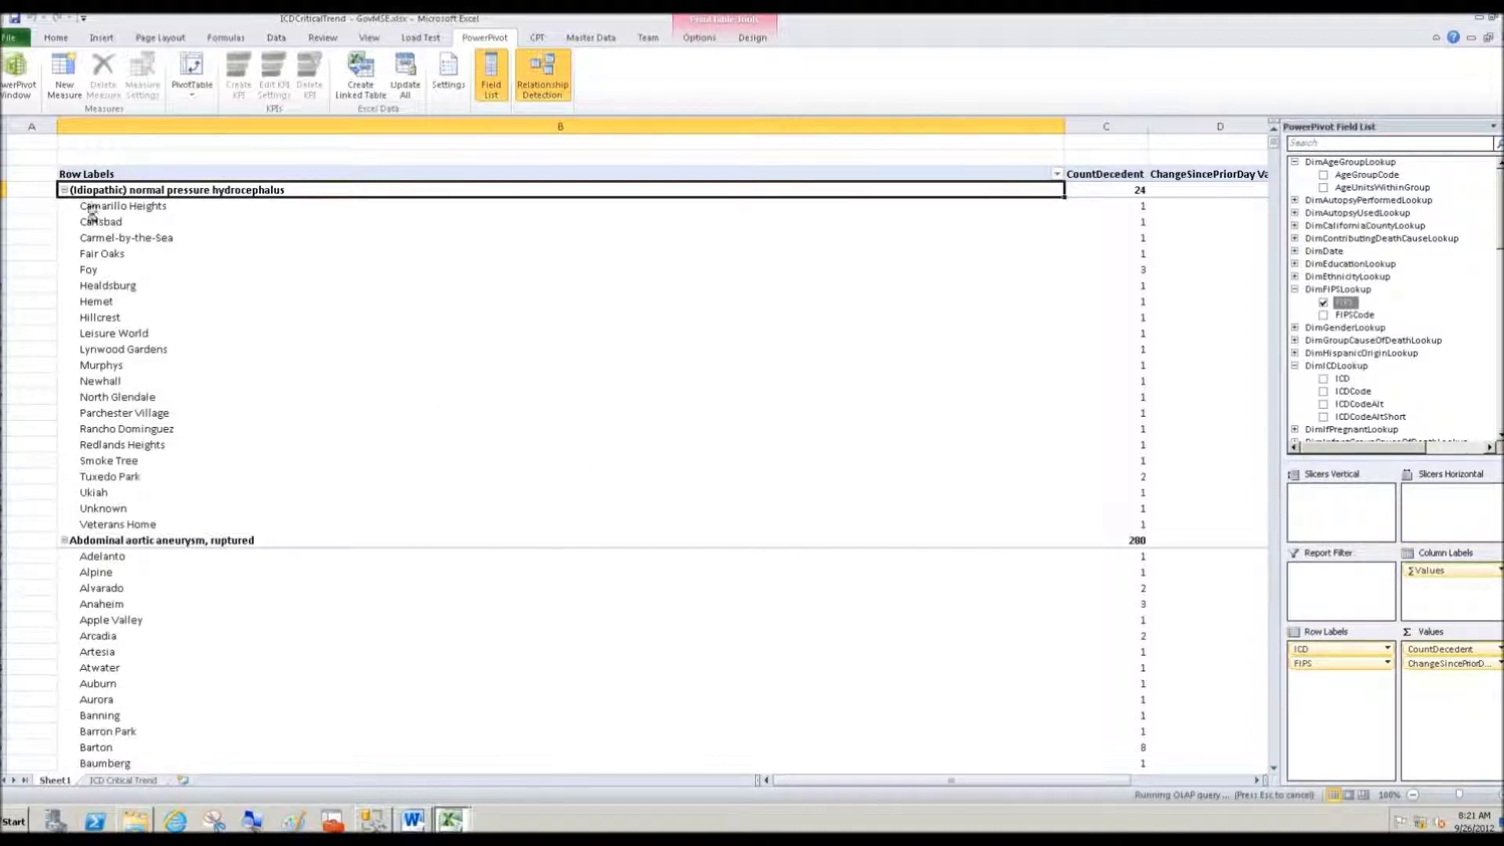
pyautogui.press('Menu')
pyautogui.click(275, 369)
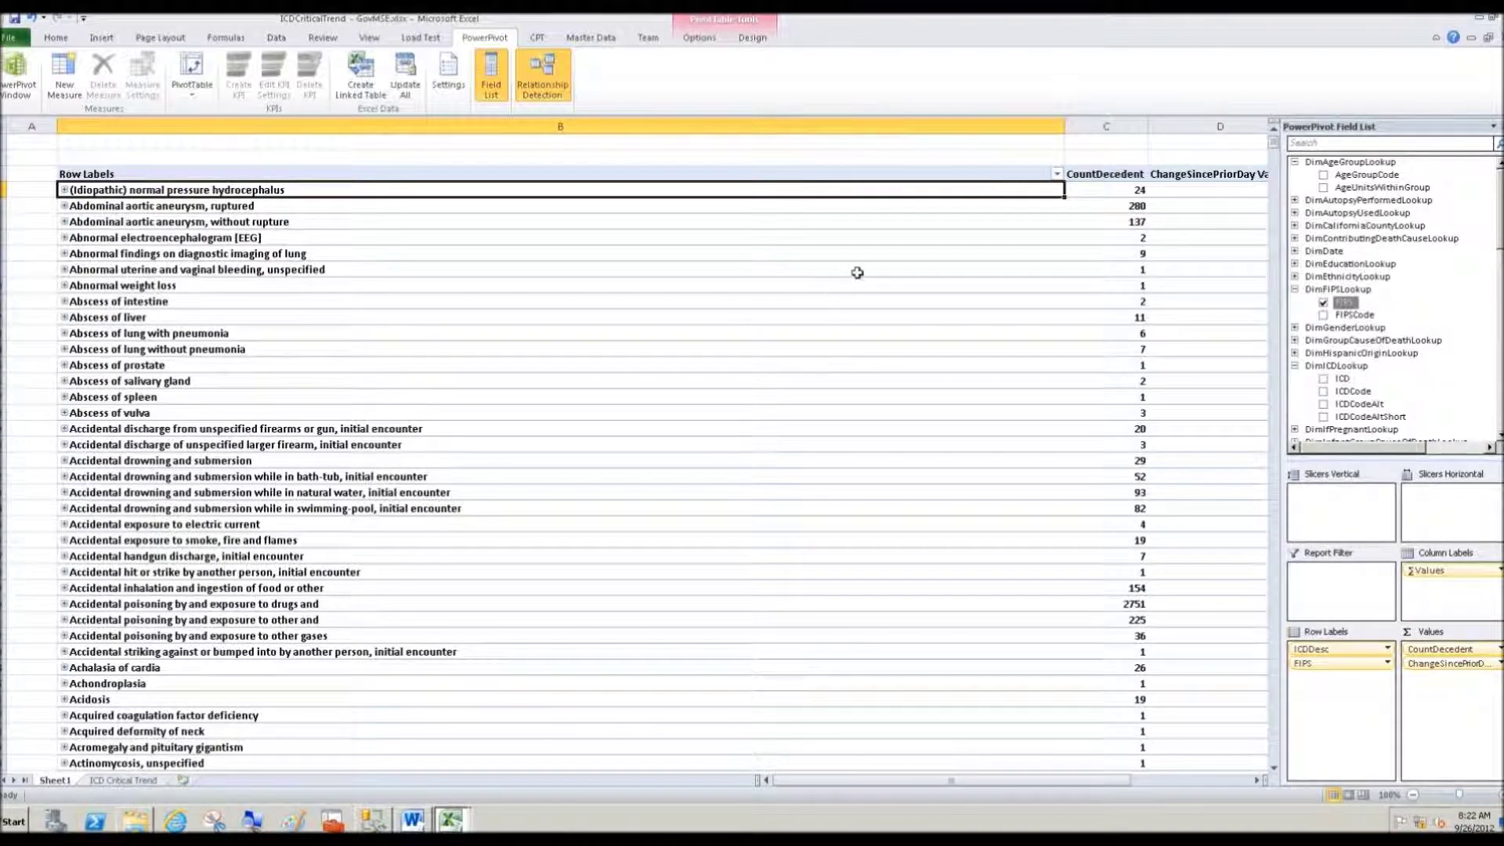
pyautogui.moveTo(1065, 129); pyautogui.dragTo(366, 240)
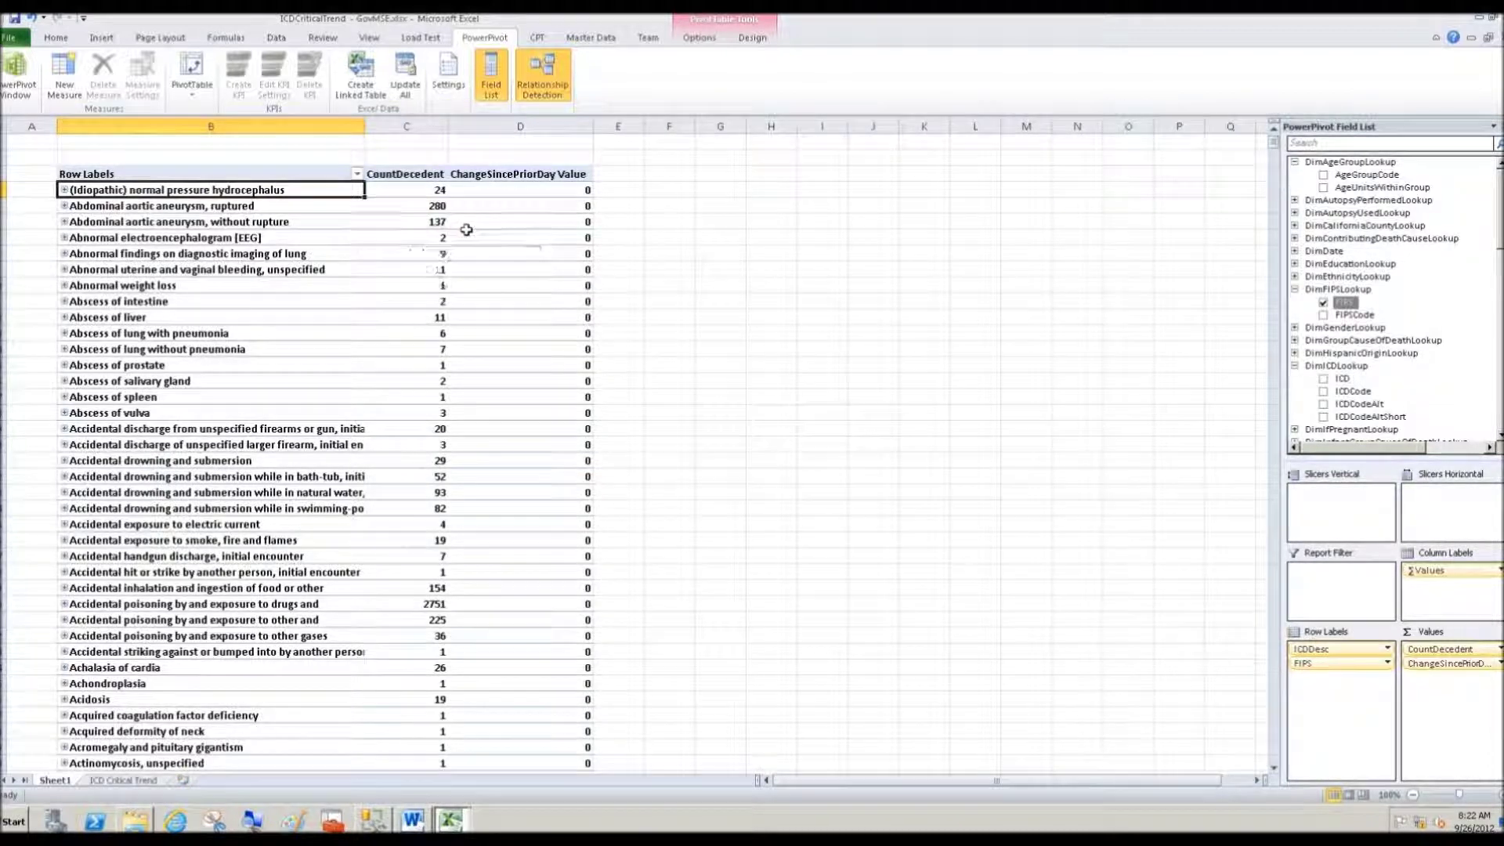
# - Add DateText from DimDate to the PivotTable's column labels, placed above Values
pyautogui.click(1293, 252)
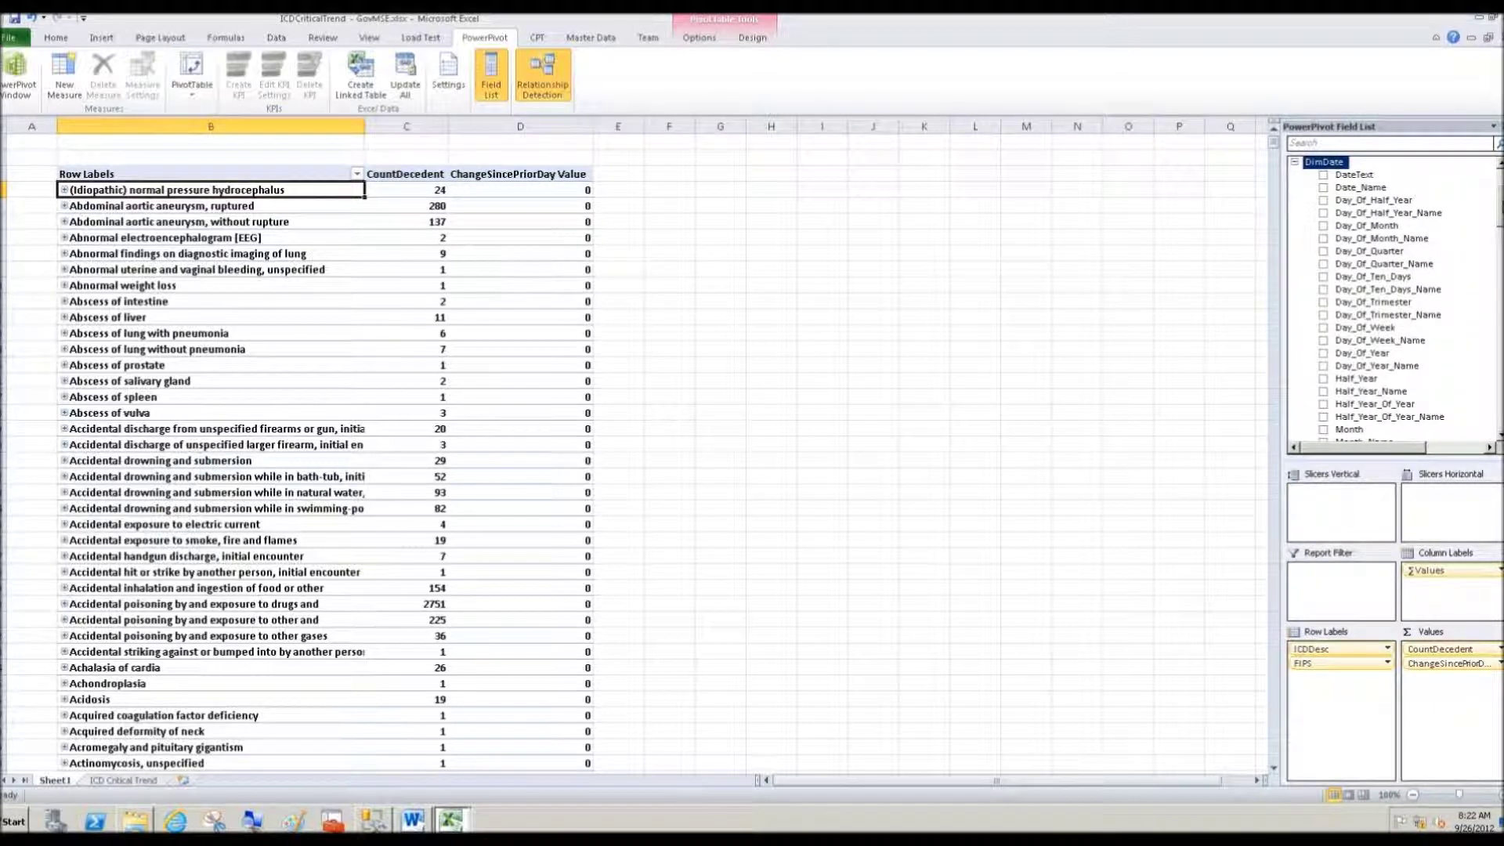
pyautogui.moveTo(1494, 227); pyautogui.dragTo(1493, 279)
pyautogui.scroll(-3, 1493, 279)
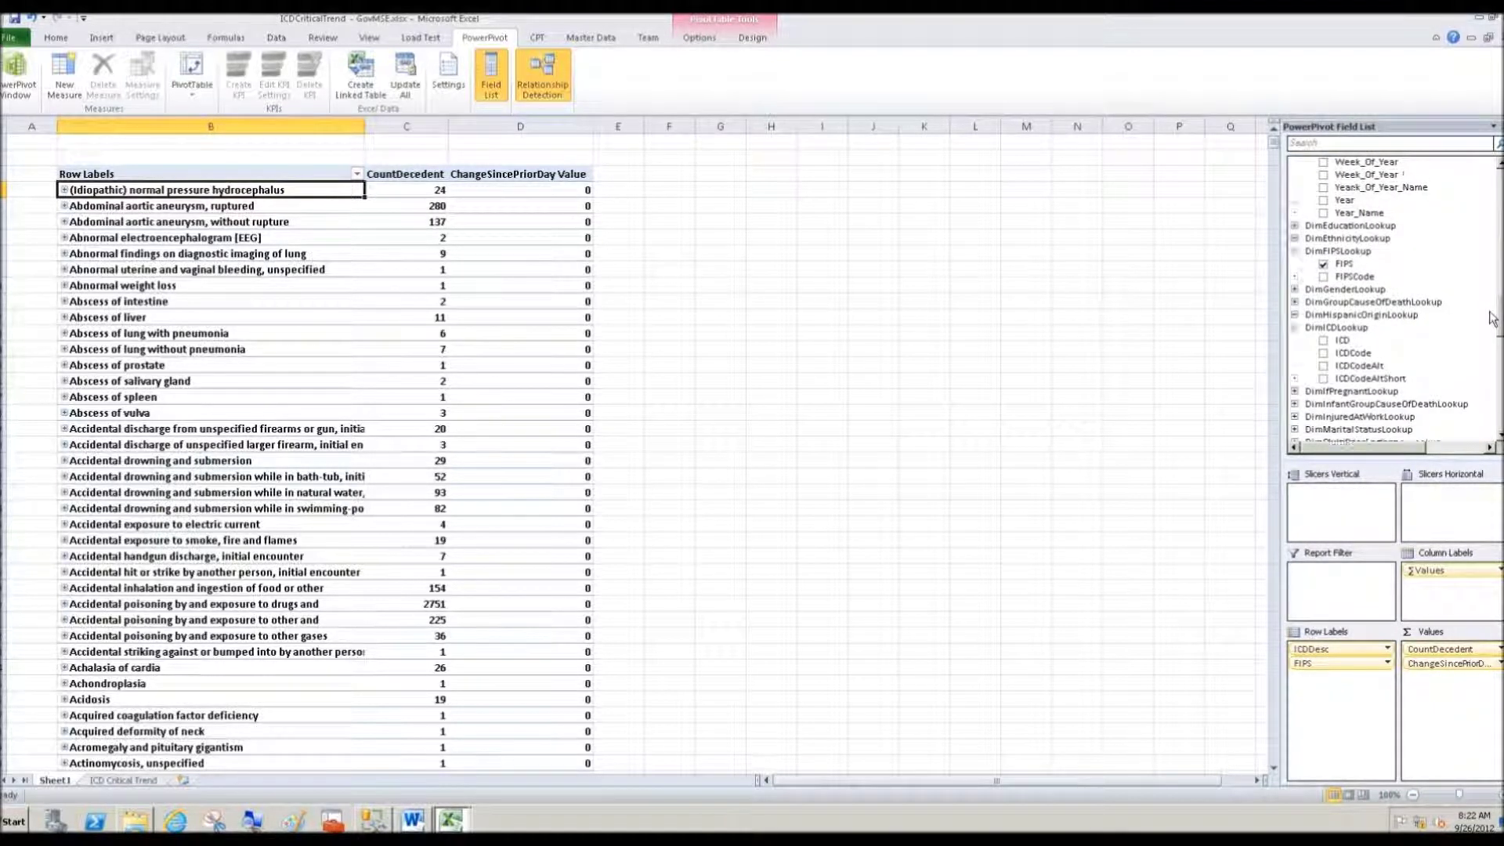
pyautogui.moveTo(1494, 276); pyautogui.dragTo(1493, 261)
pyautogui.scroll(6, 1486, 227)
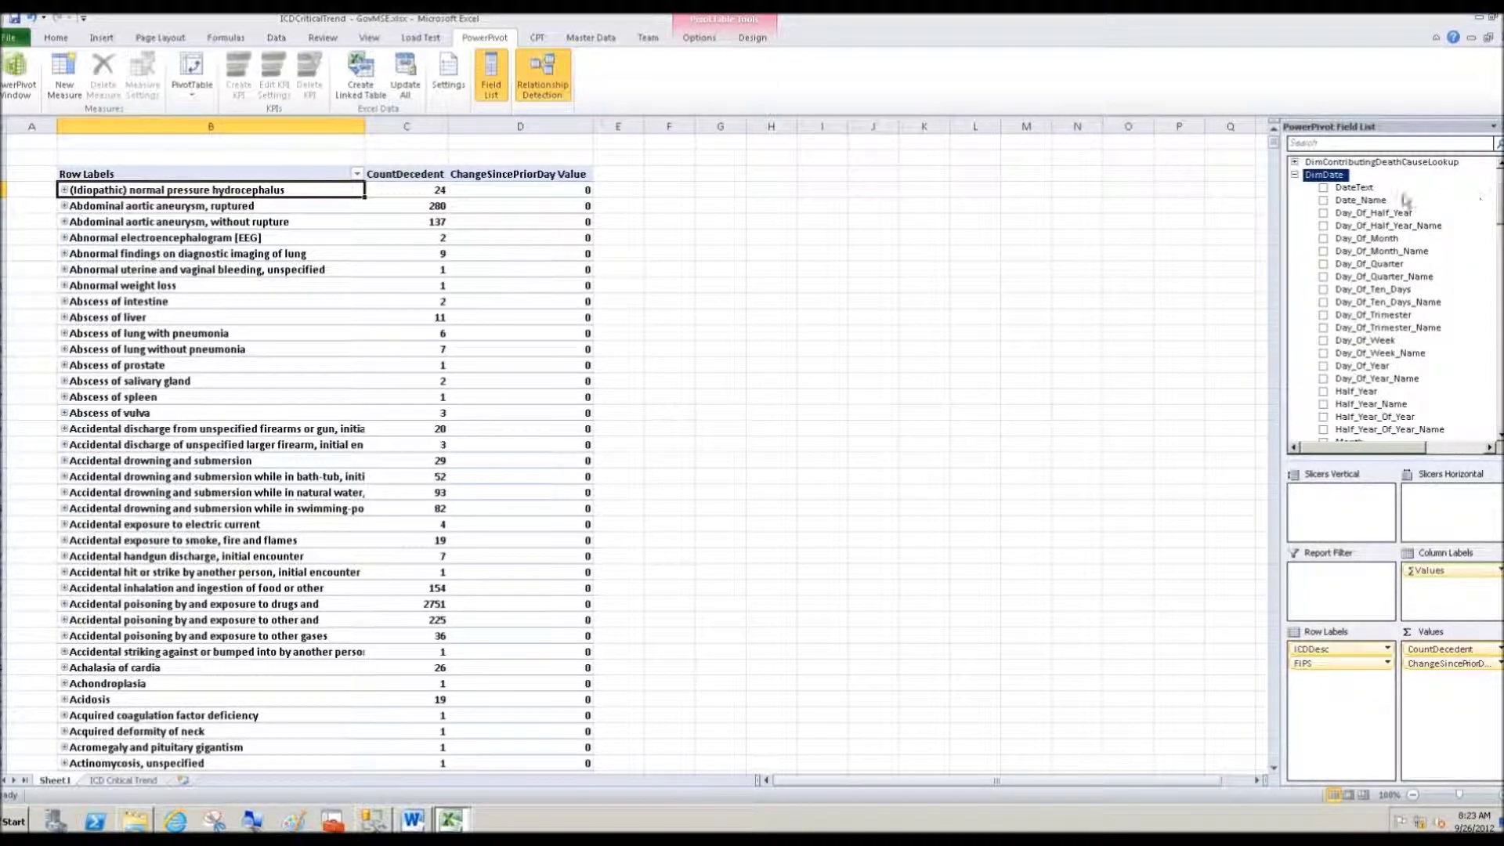
pyautogui.click(1346, 190)
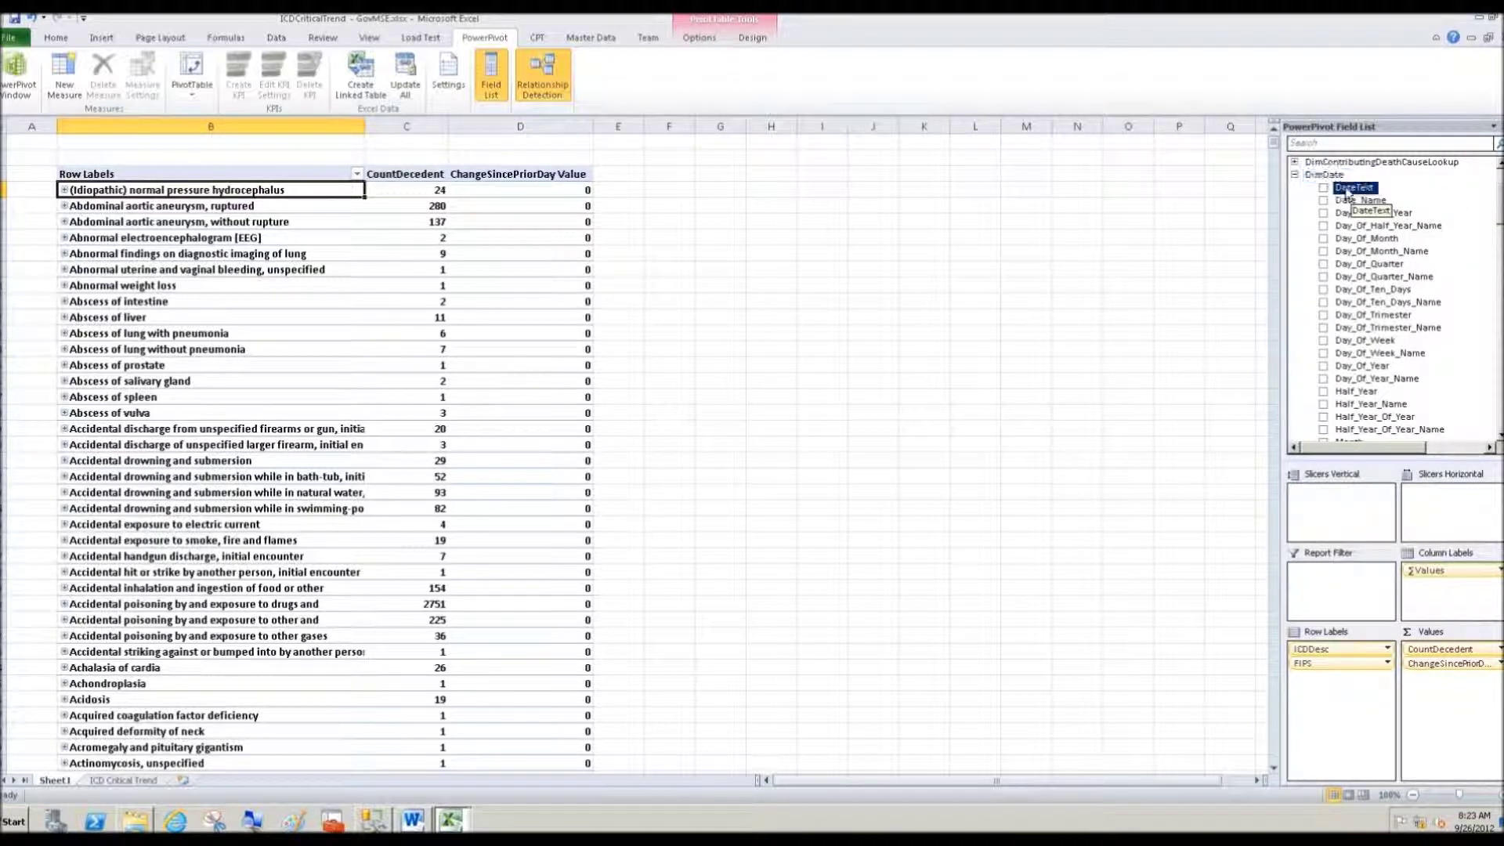
pyautogui.moveTo(1346, 192); pyautogui.dragTo(1427, 570)
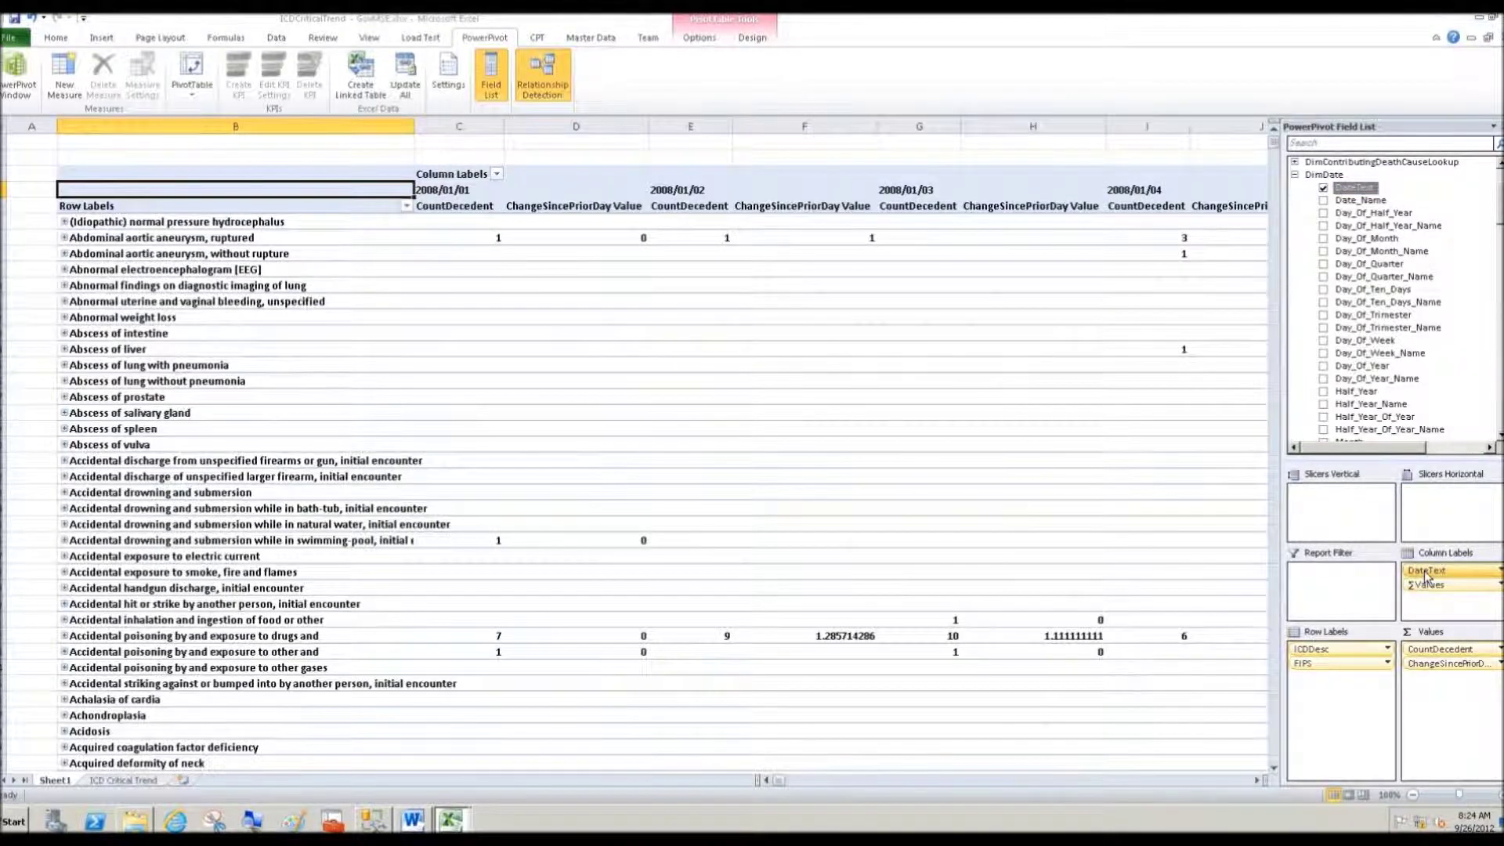
# - Filter the DateText column labels with an equals value filter on the TestLastNonBlank_LTE_LastDate_And_LastDate_Has_Value measure
pyautogui.click(496, 175)
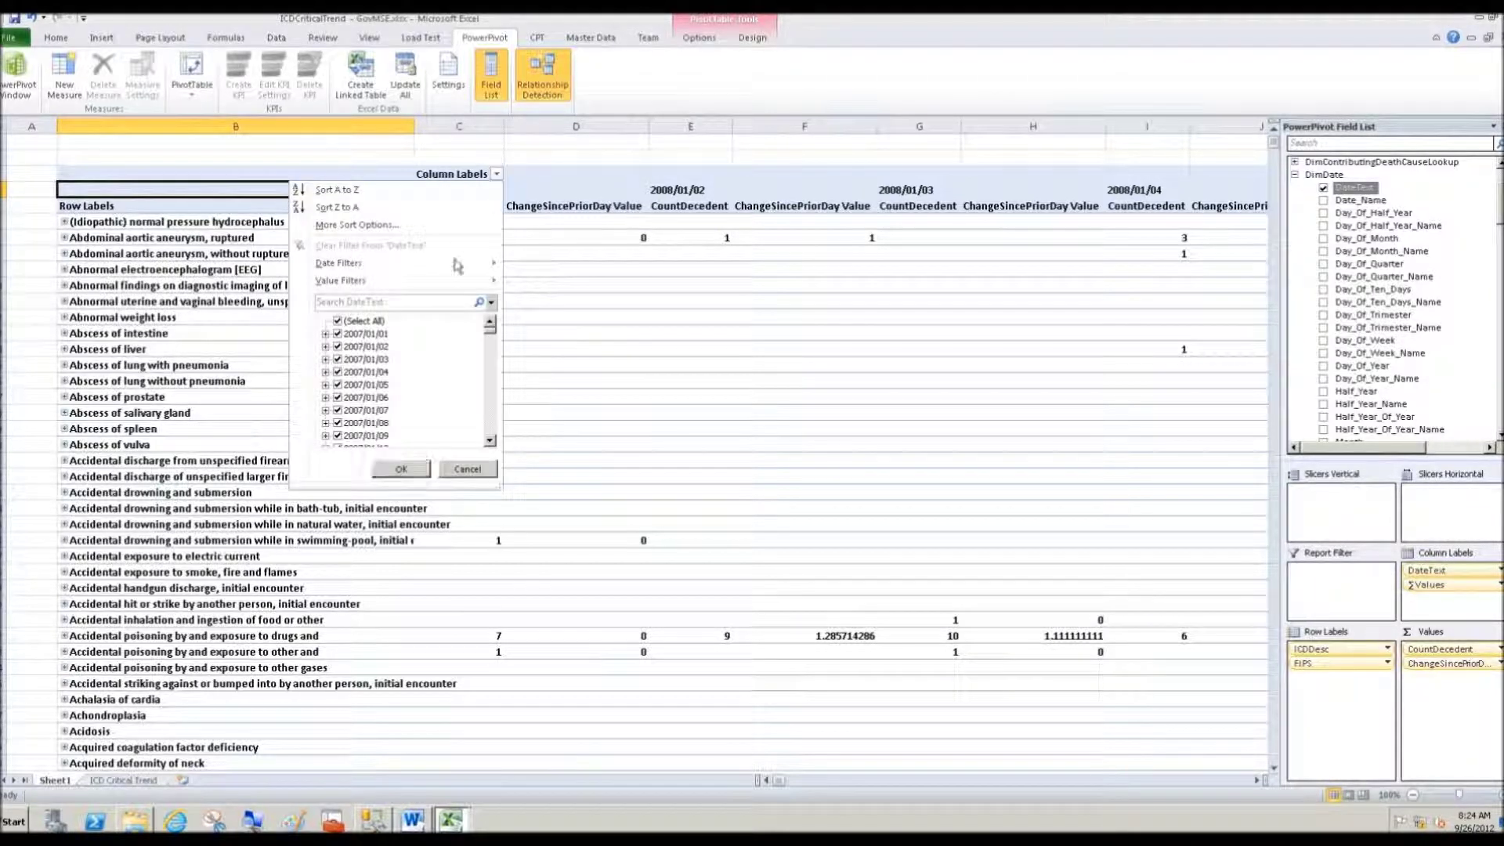
pyautogui.moveTo(448, 289)
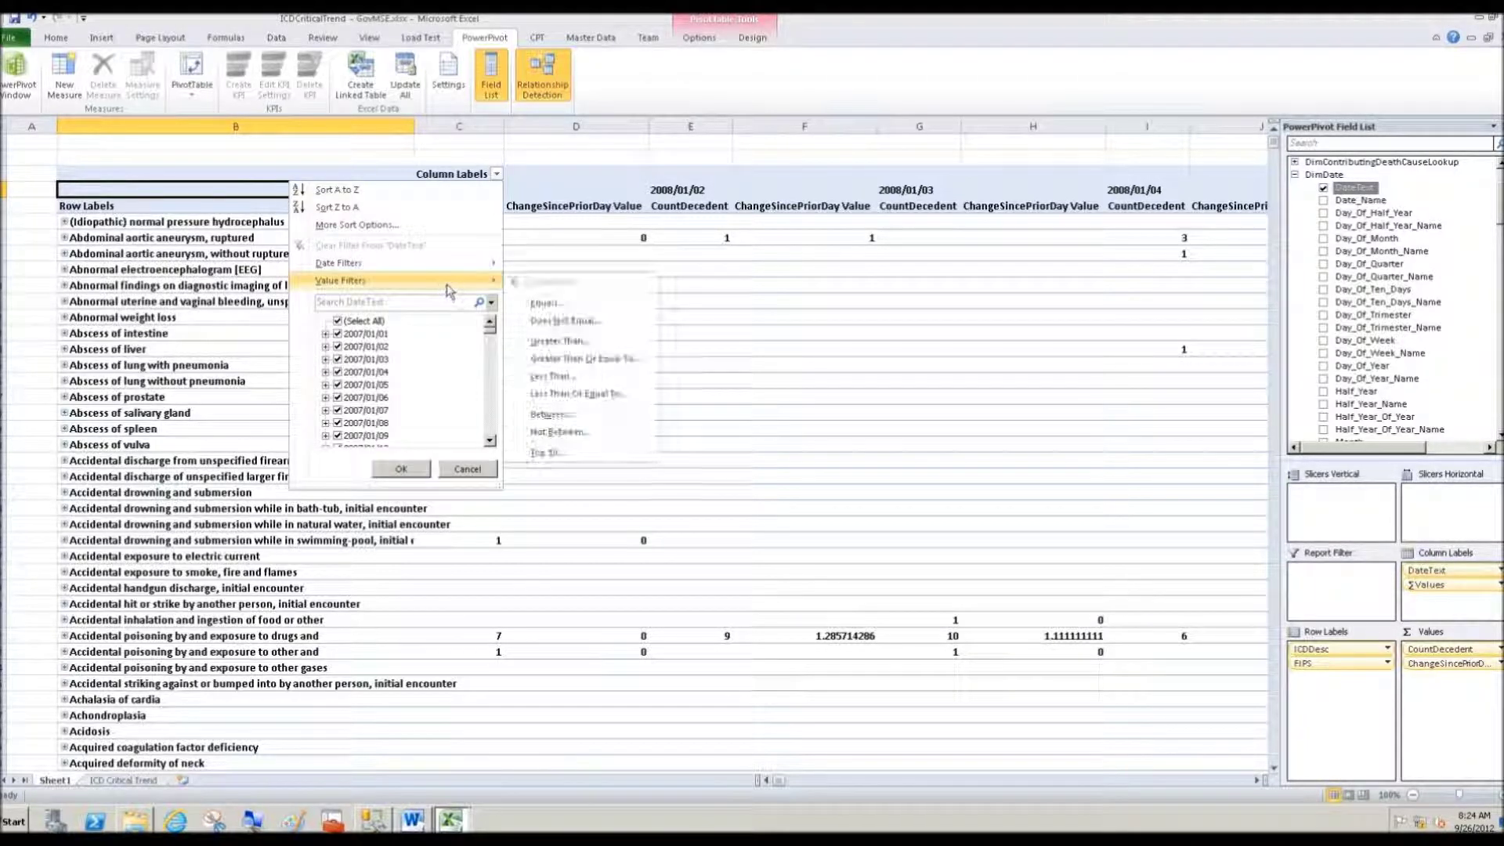
pyautogui.click(541, 303)
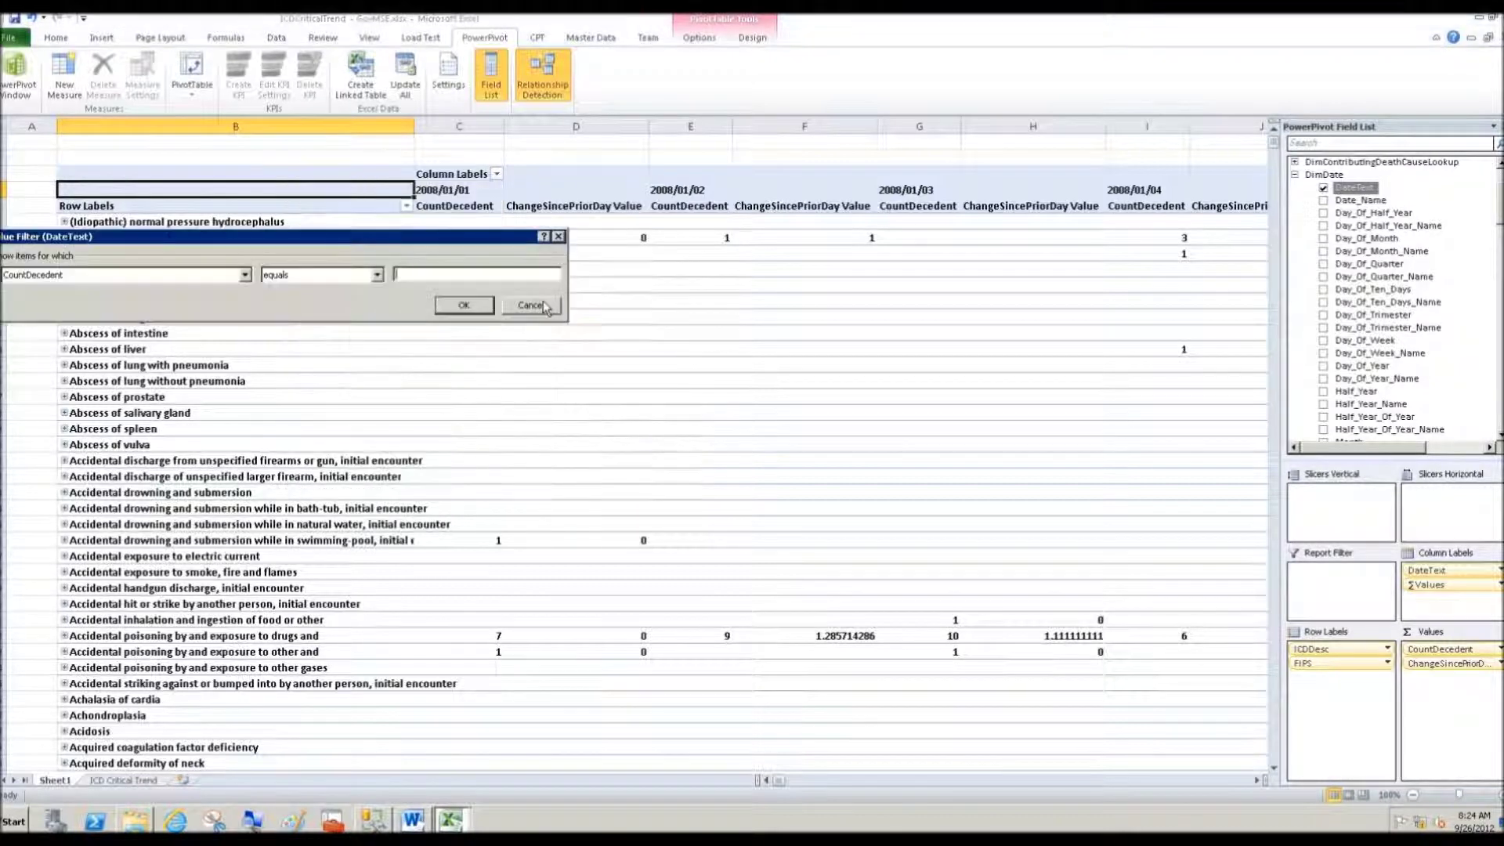
pyautogui.click(245, 278)
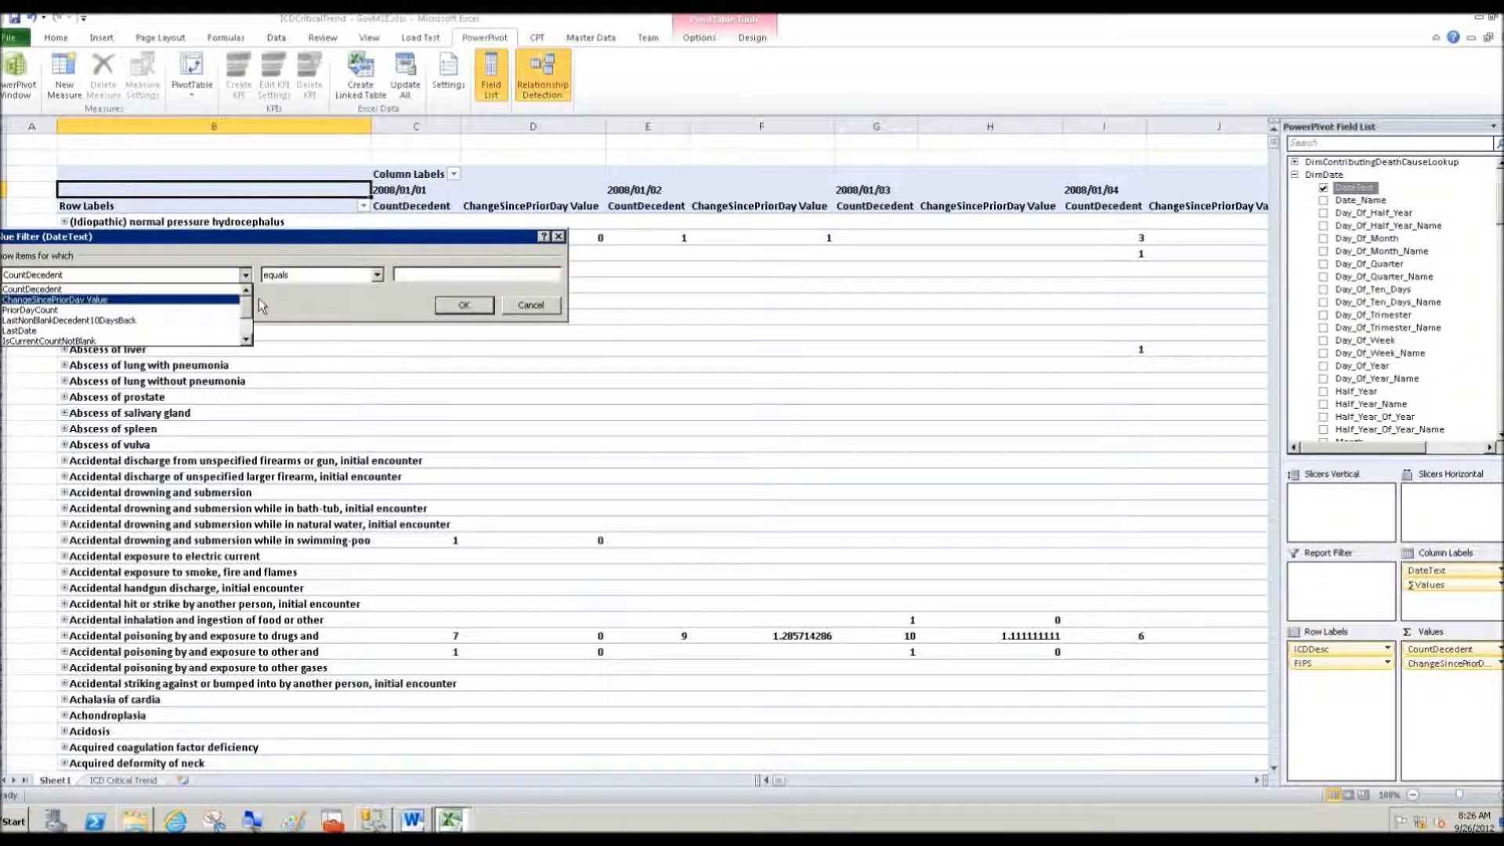
pyautogui.moveTo(249, 313); pyautogui.dragTo(249, 329)
pyautogui.click(207, 315)
pyautogui.click(421, 276)
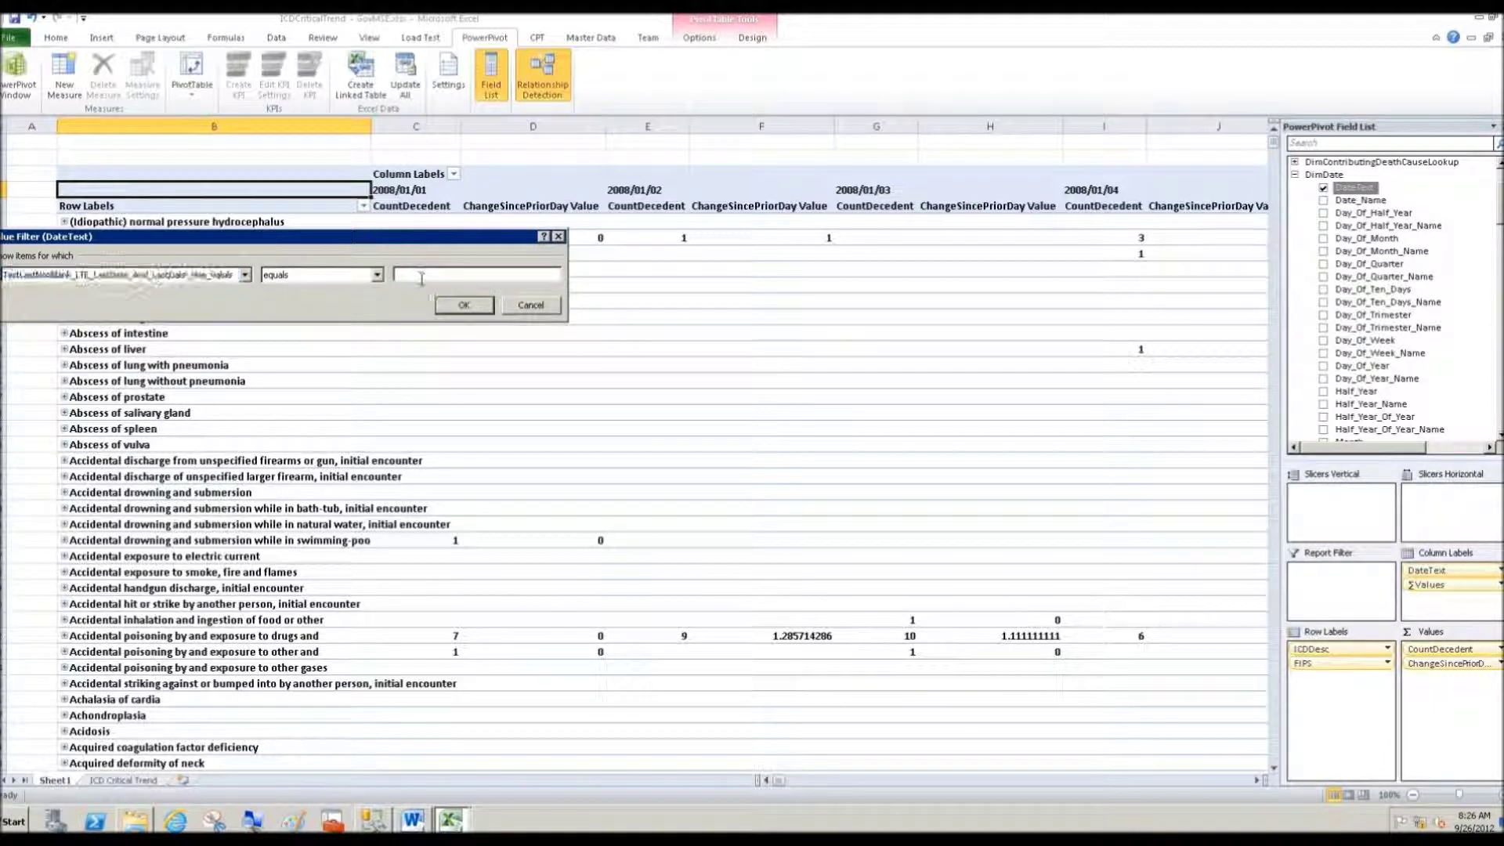
pyautogui.click(462, 305)
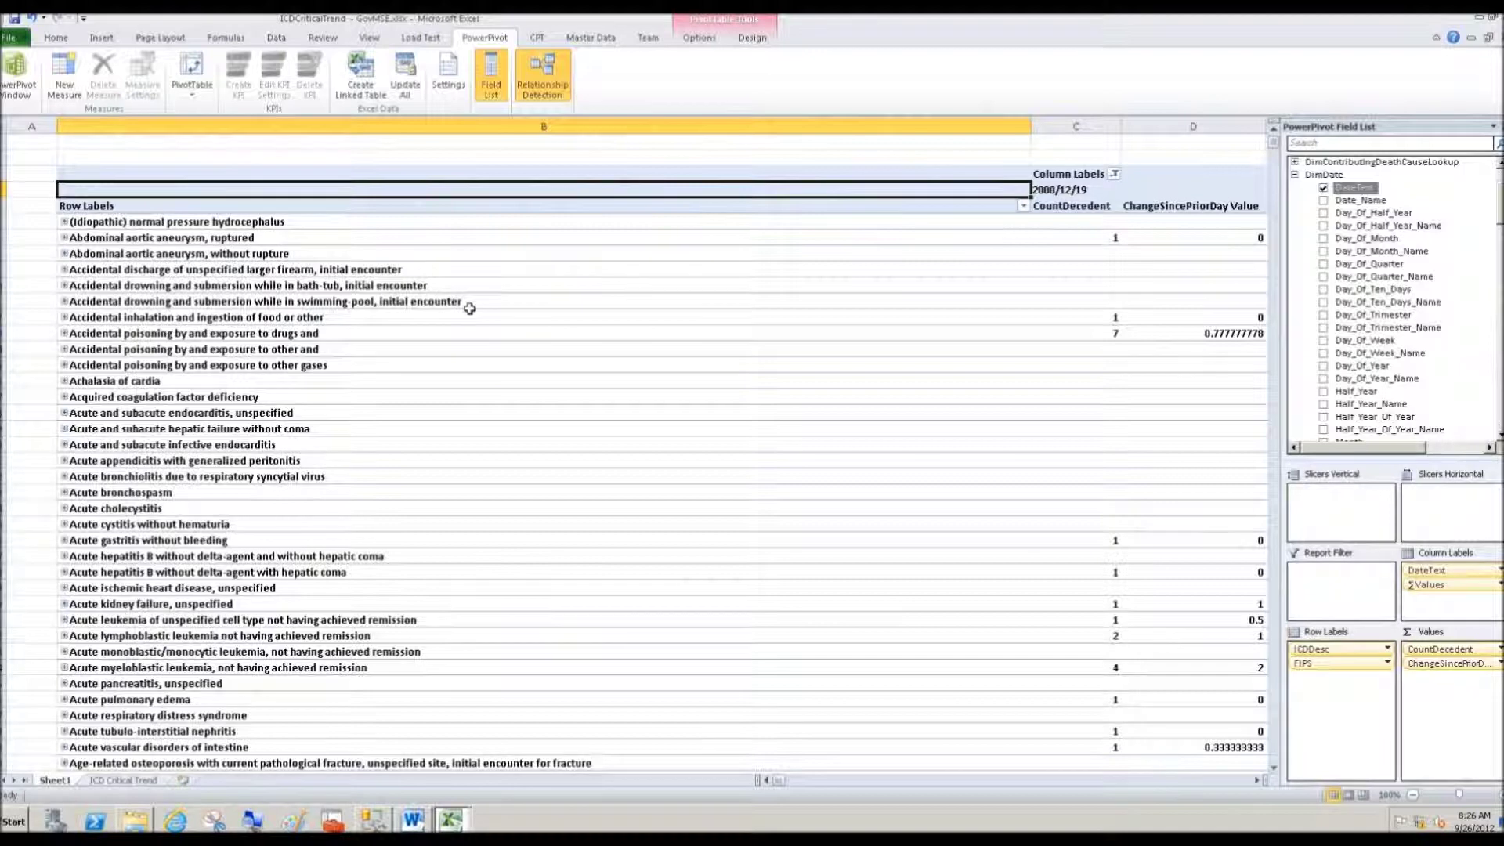
# - Narrow the row-label column and the date value columns C to Z so that all filtered dates fit on the sheet
pyautogui.moveTo(1031, 127); pyautogui.dragTo(415, 205)
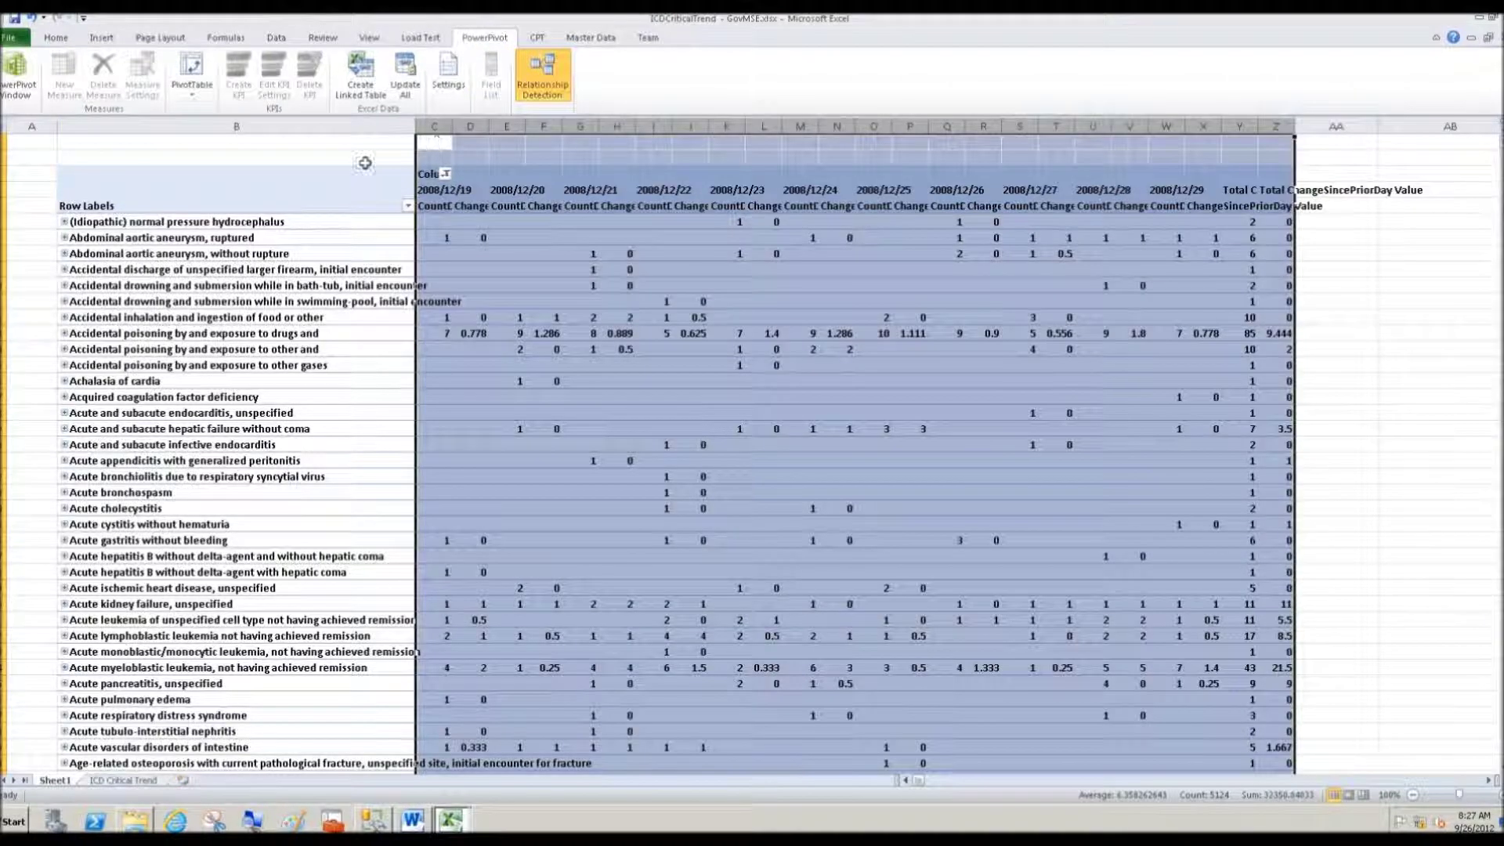
pyautogui.click(365, 162)
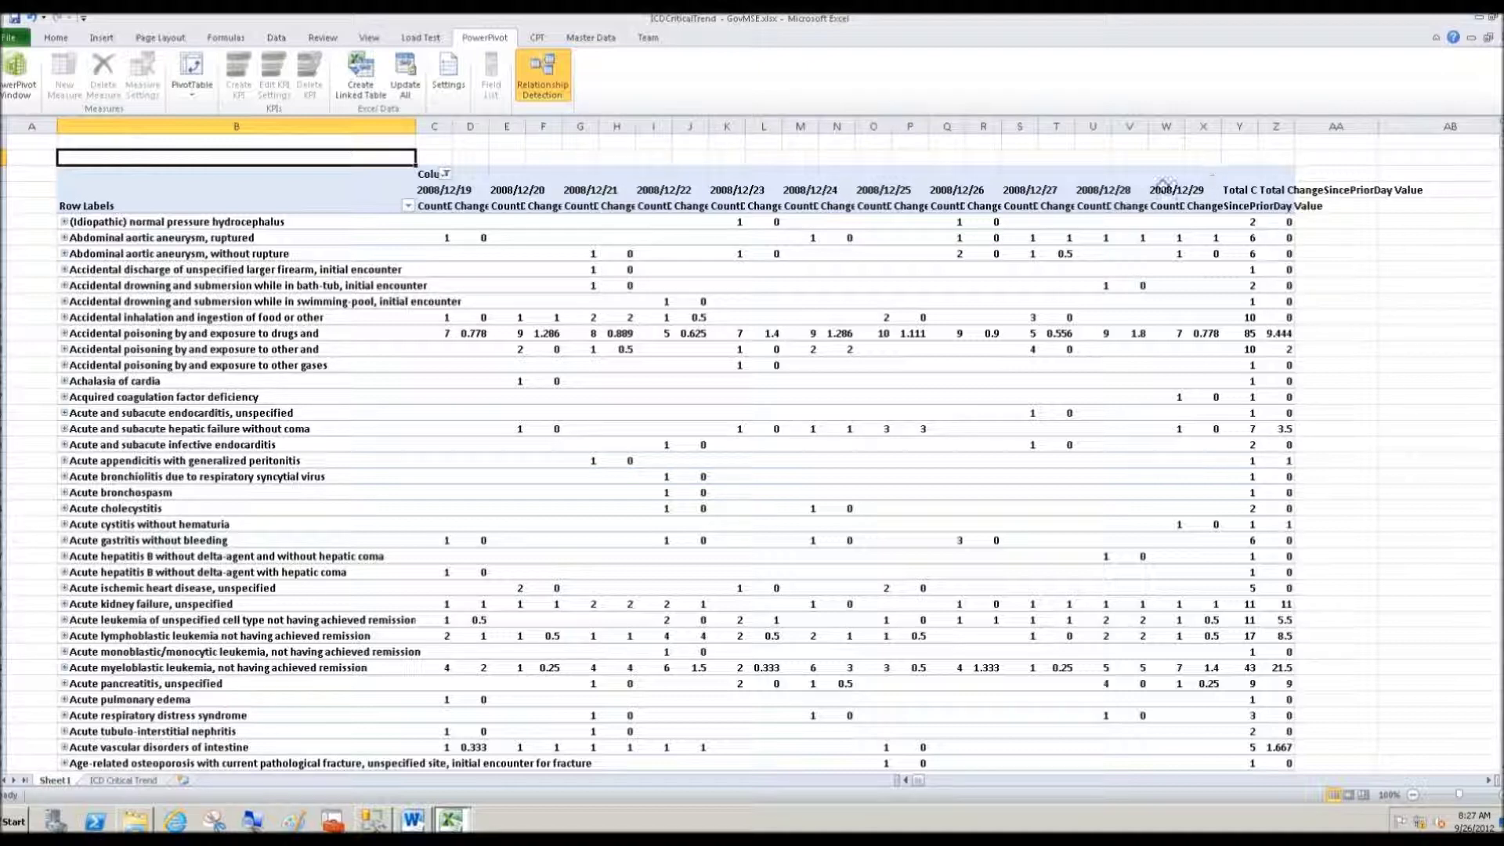
# - Filter the ICDDesc row labels to the top 10 items by ChangeSincePriorDay Value
pyautogui.click(407, 206)
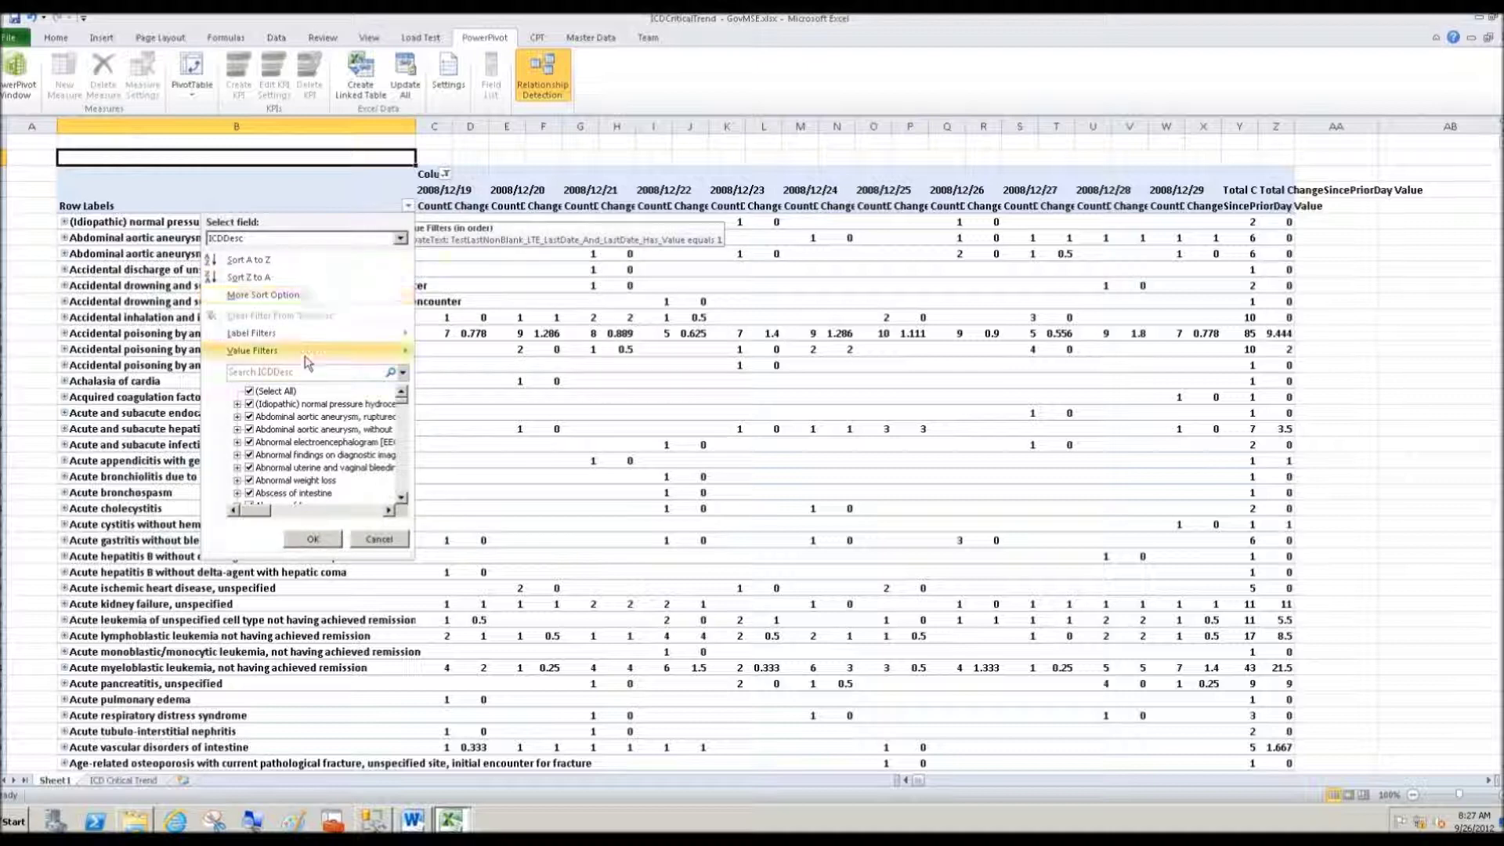
pyautogui.moveTo(303, 351)
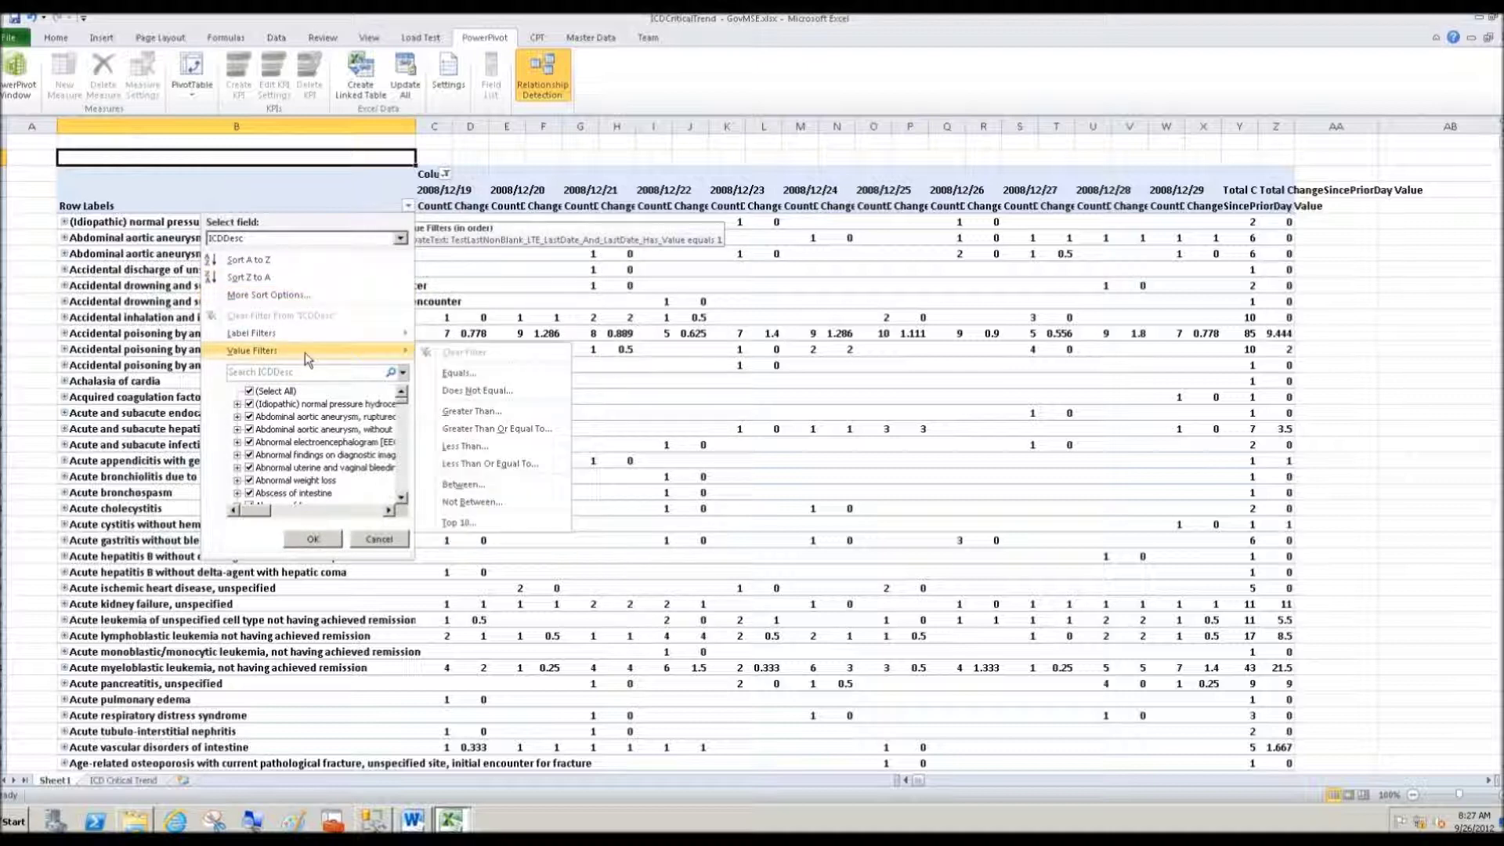
pyautogui.click(458, 523)
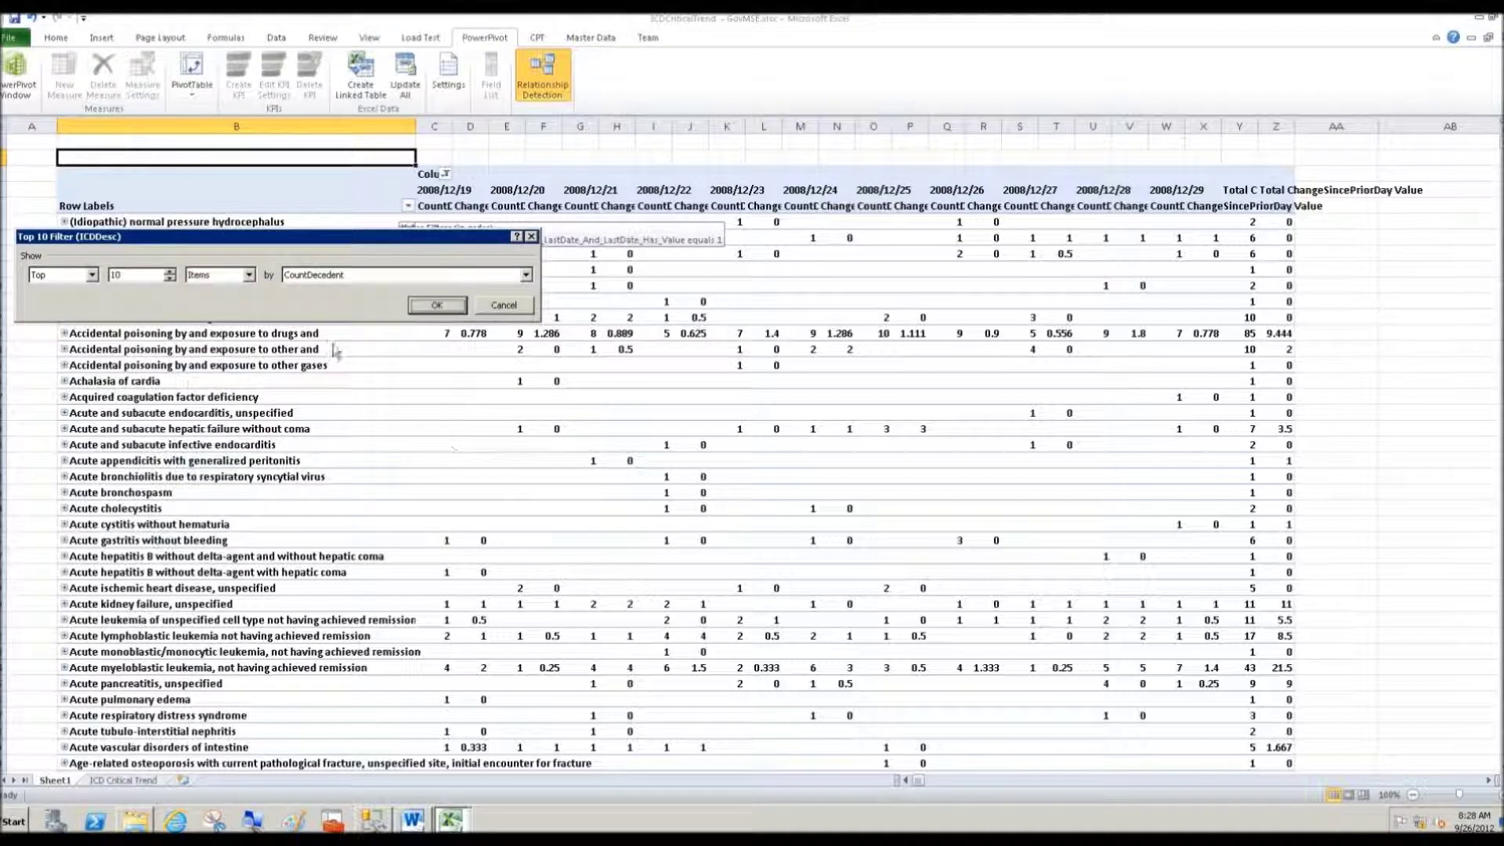
pyautogui.click(526, 275)
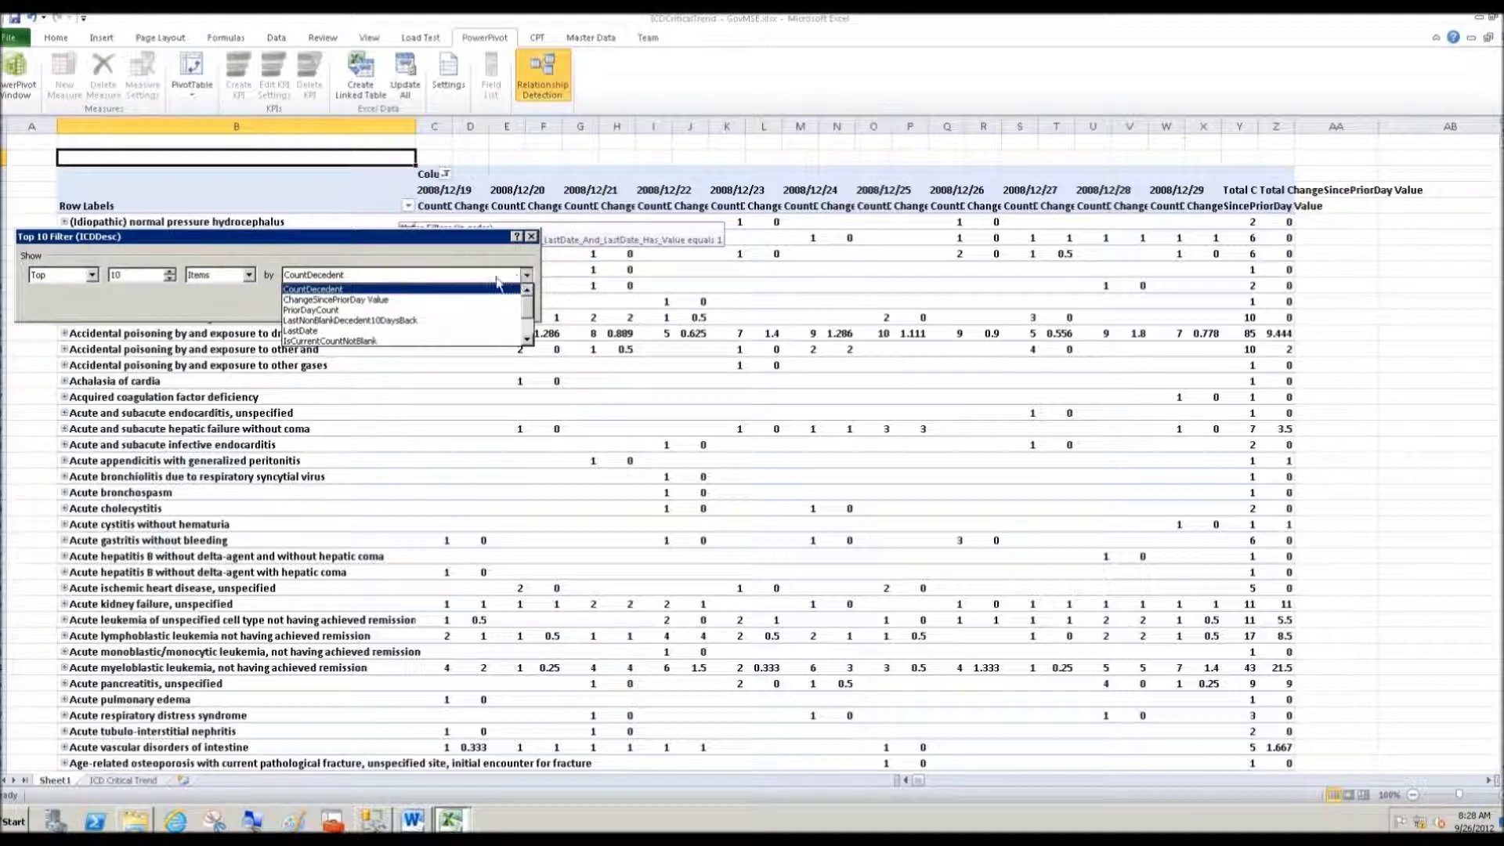
pyautogui.click(387, 300)
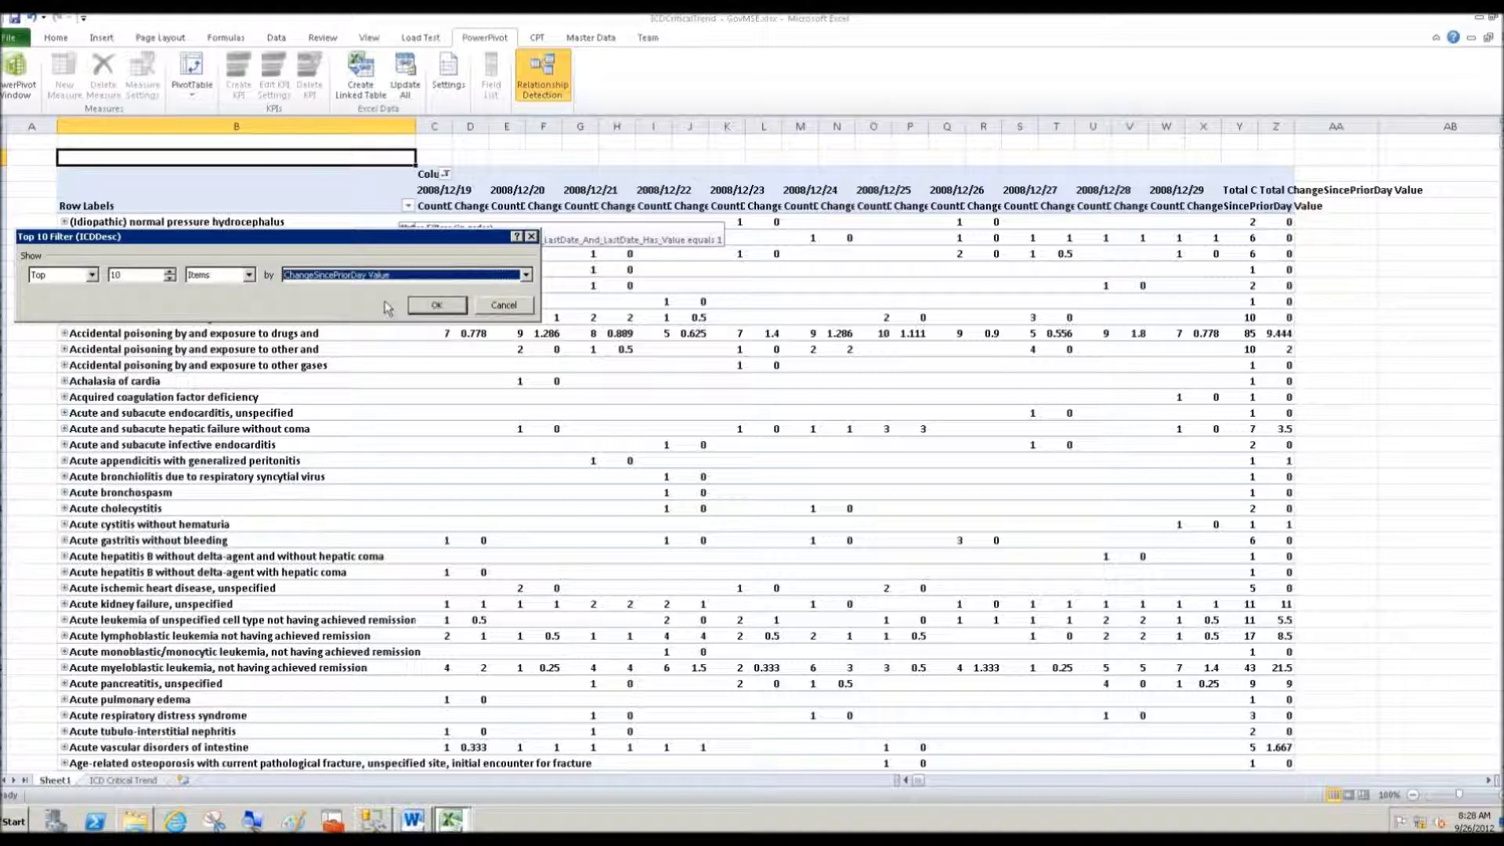
pyautogui.click(434, 305)
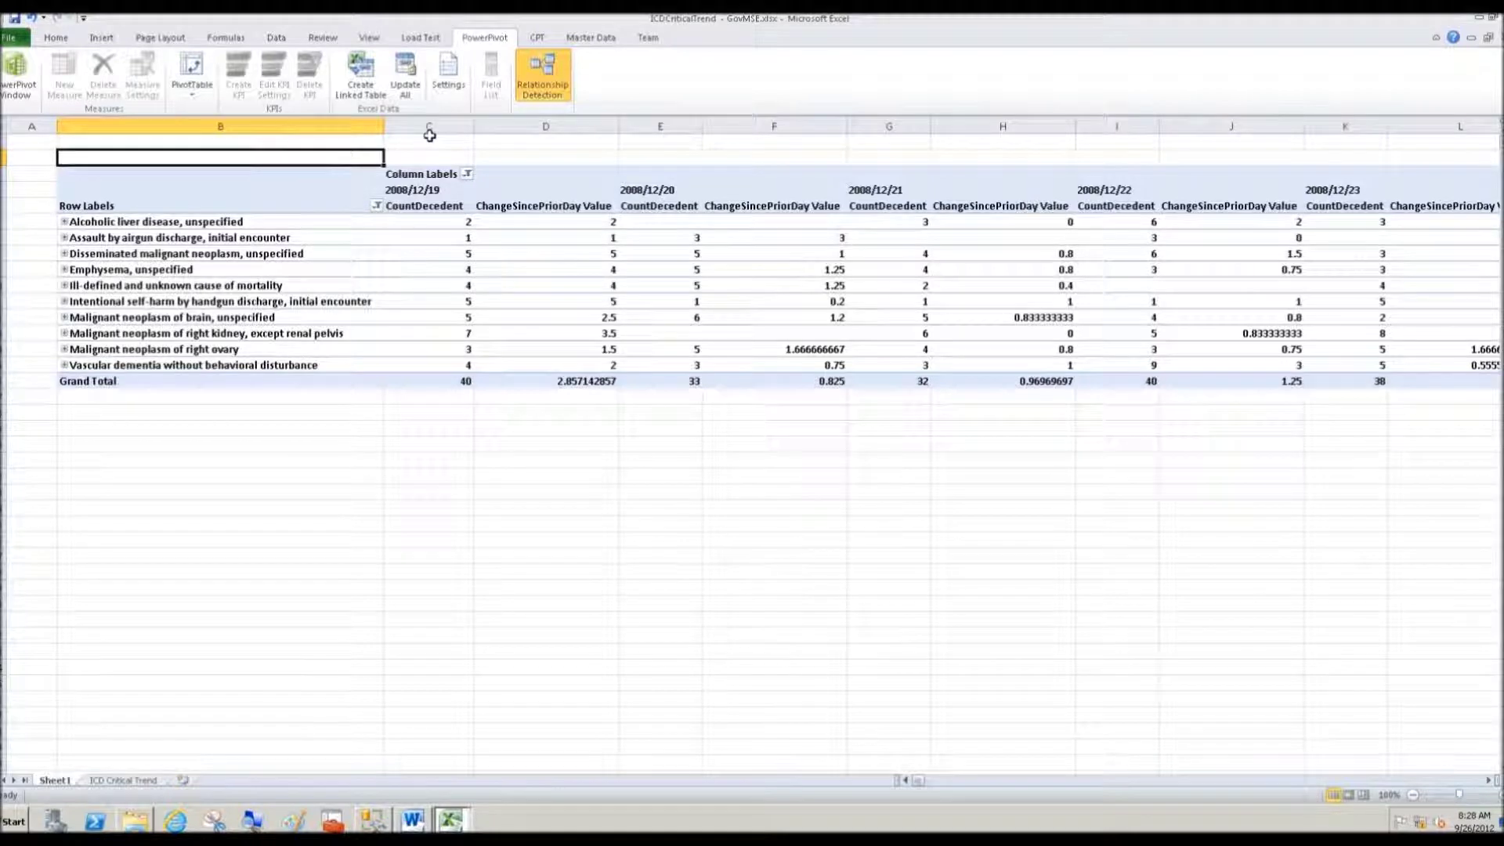
# - Narrow the PivotTable value columns C to Z and increase the height of the row holding the measure headers
pyautogui.moveTo(429, 126); pyautogui.dragTo(933, 135)
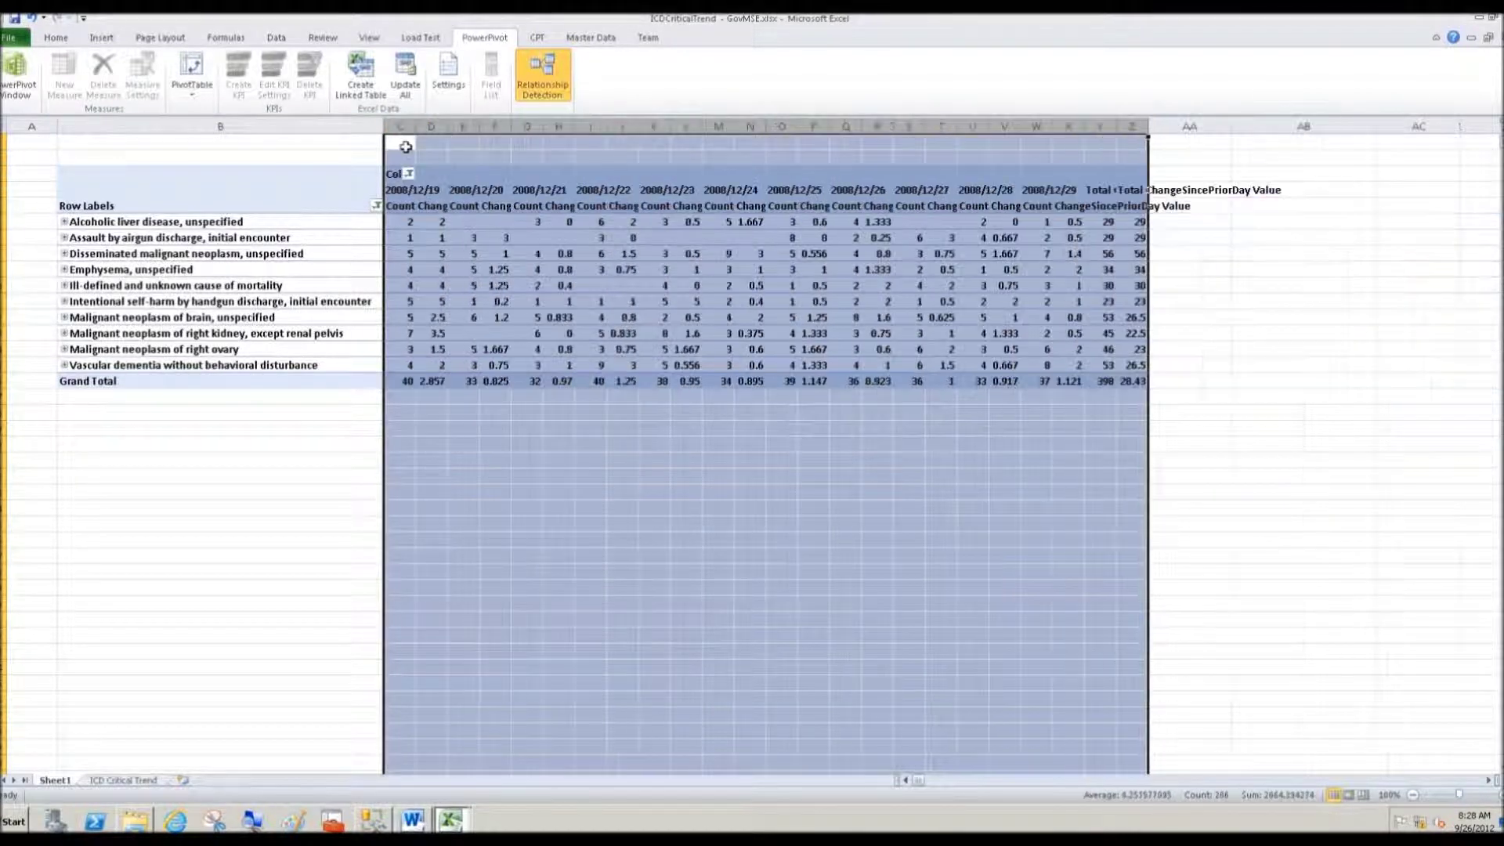
pyautogui.click(189, 206)
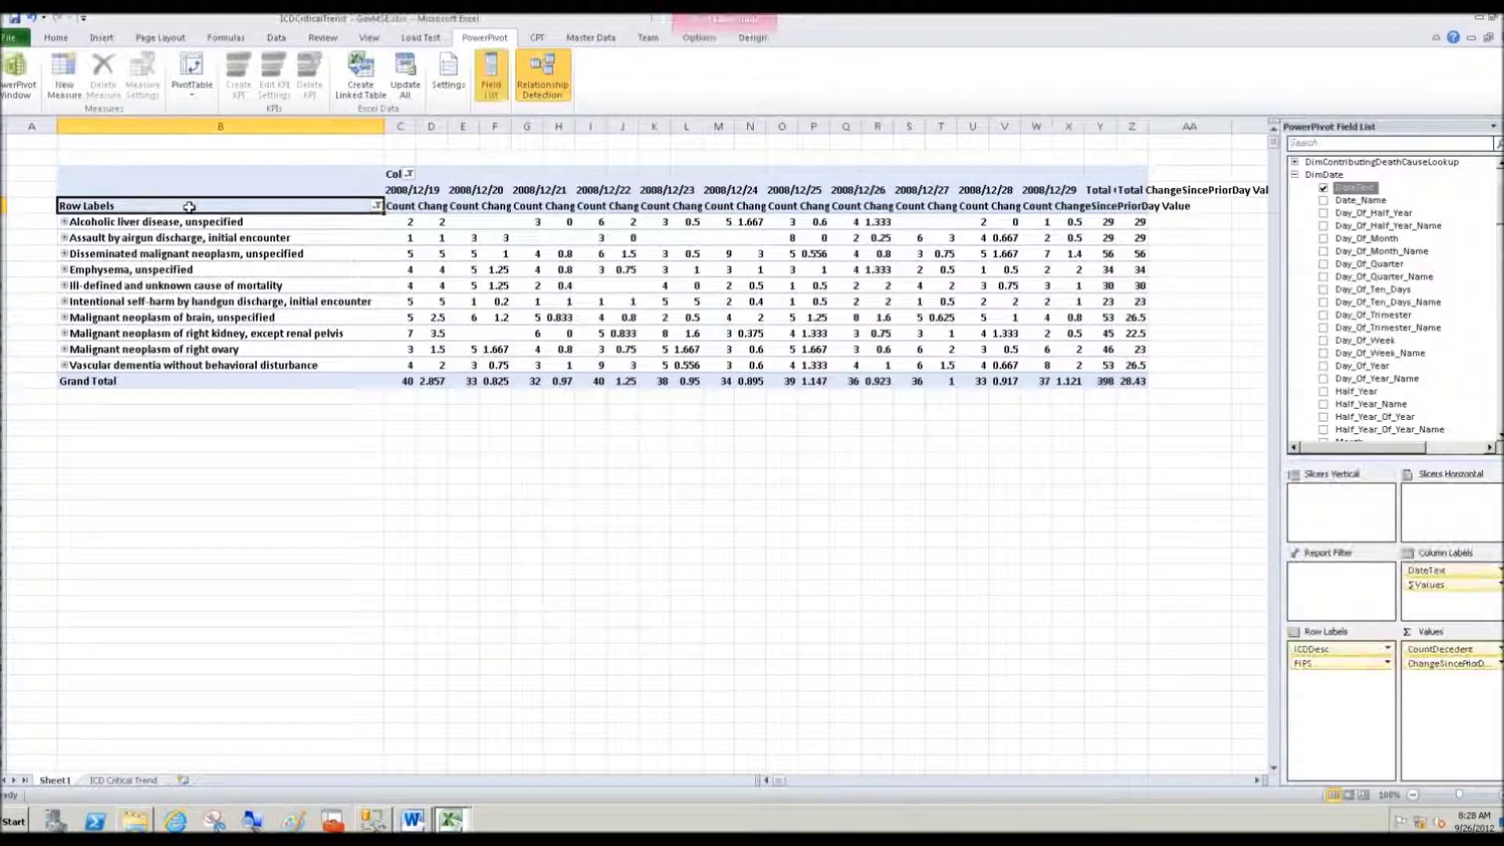
pyautogui.moveTo(3, 213); pyautogui.dragTo(3, 270)
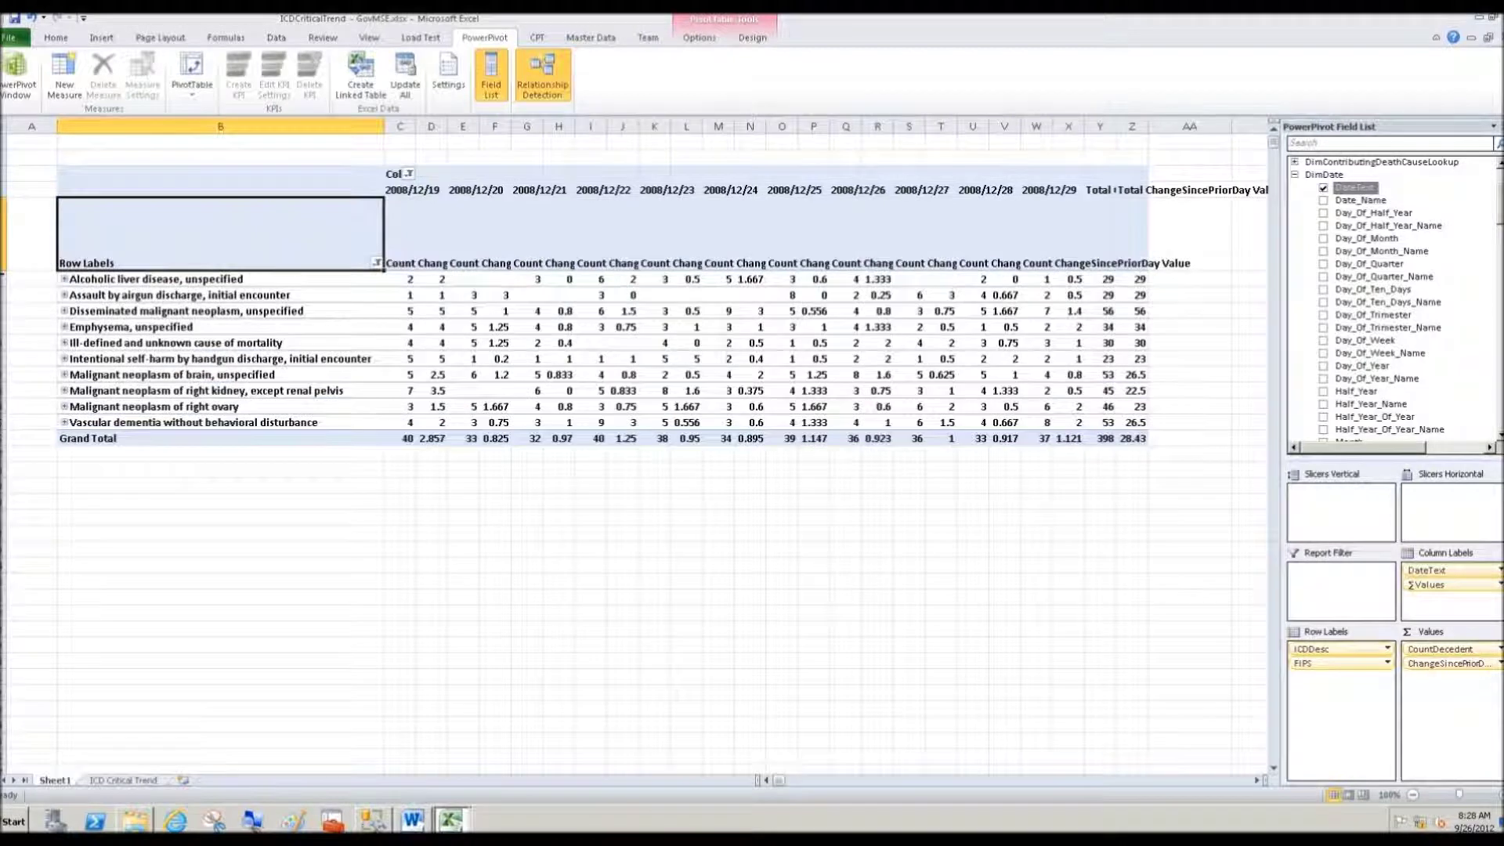
# - Rotate the measure header row's text to 90 degrees and heighten the row until the full measure names fit
pyautogui.click(3, 250)
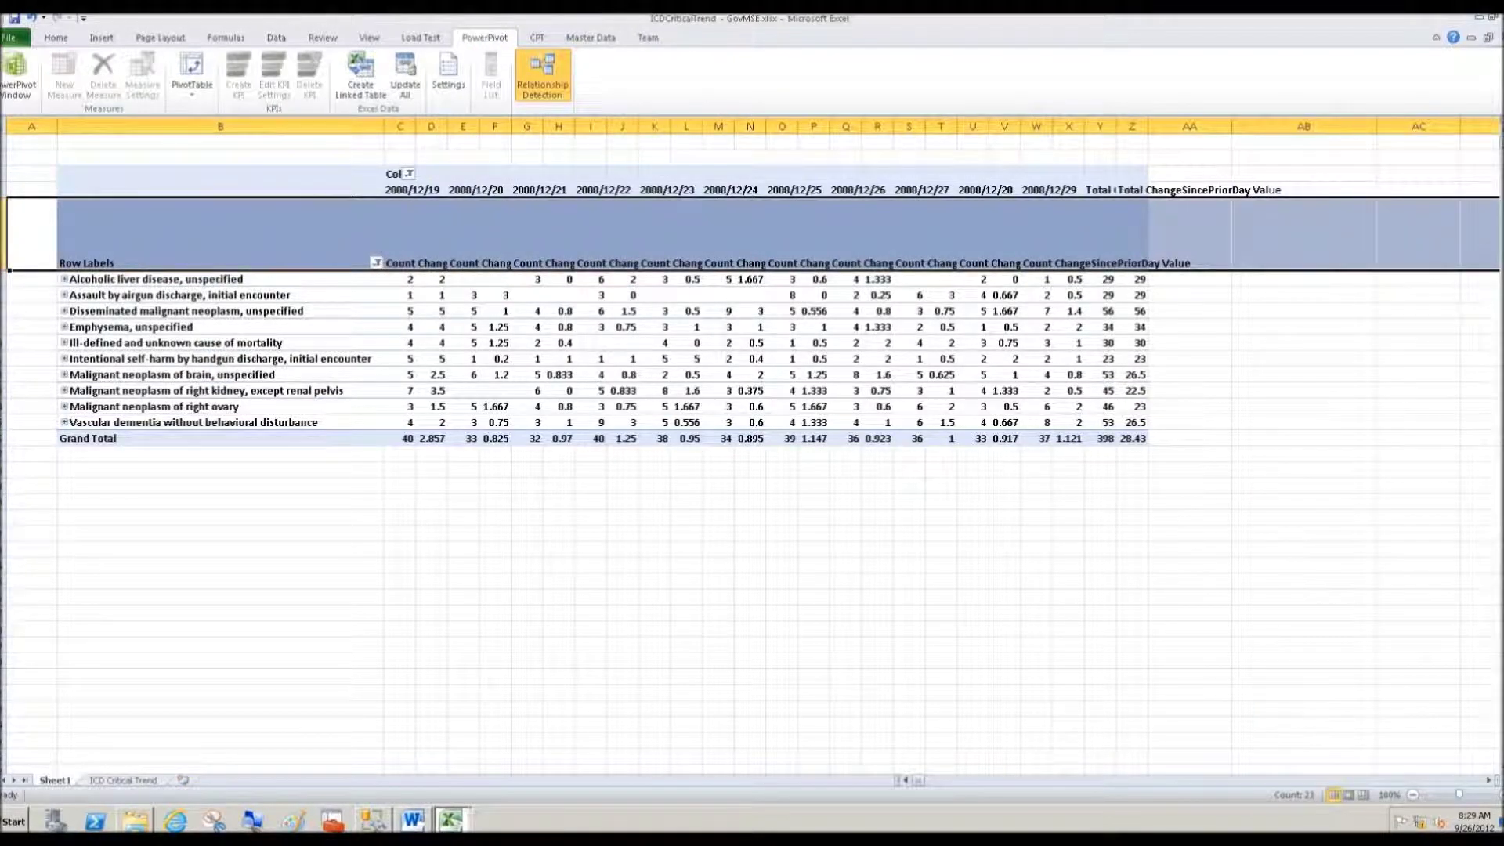
pyautogui.rightClick(4, 237)
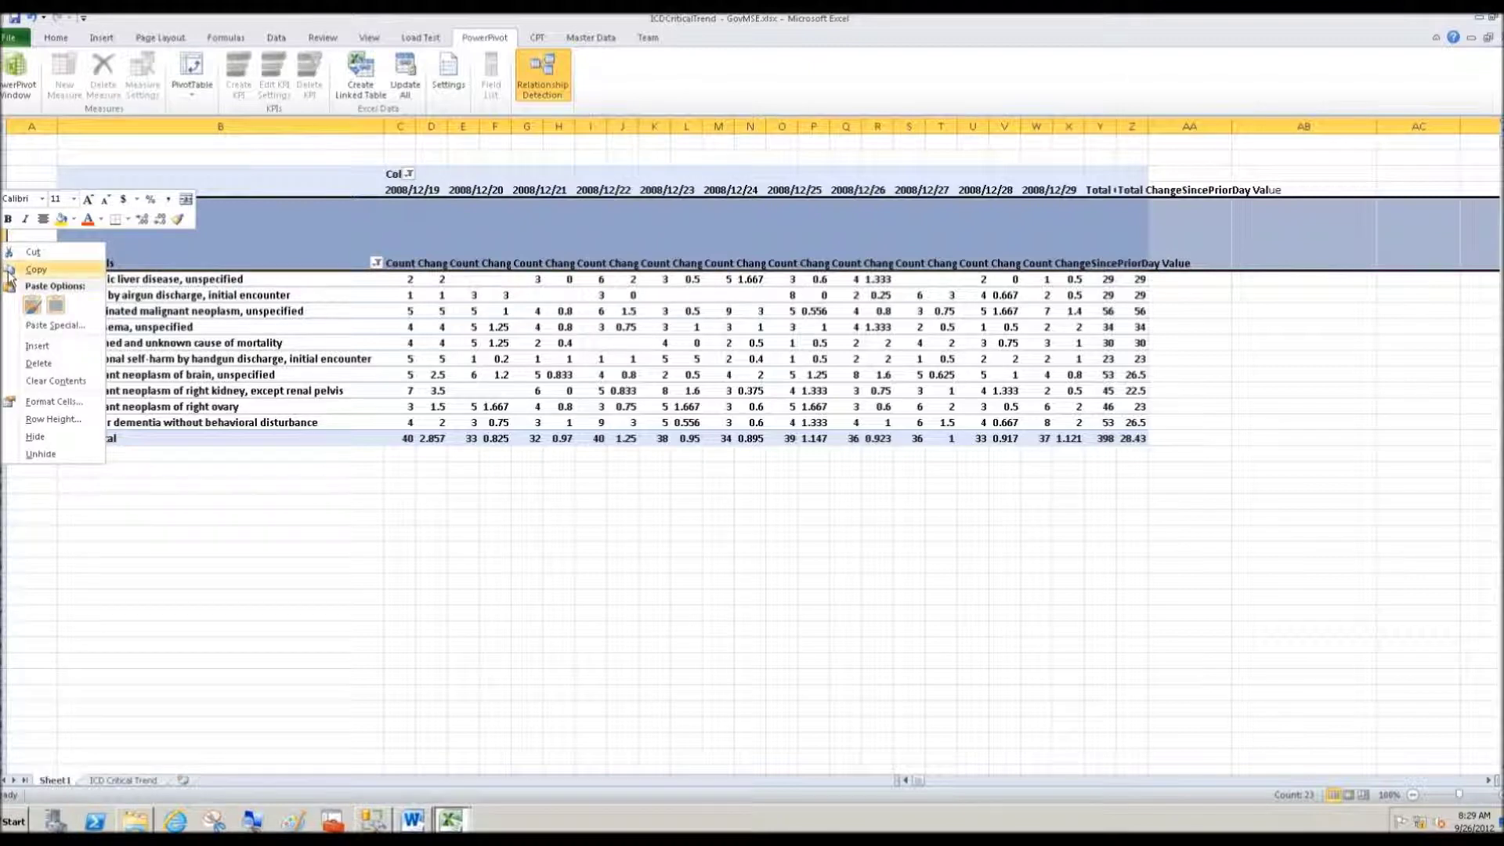
pyautogui.click(66, 402)
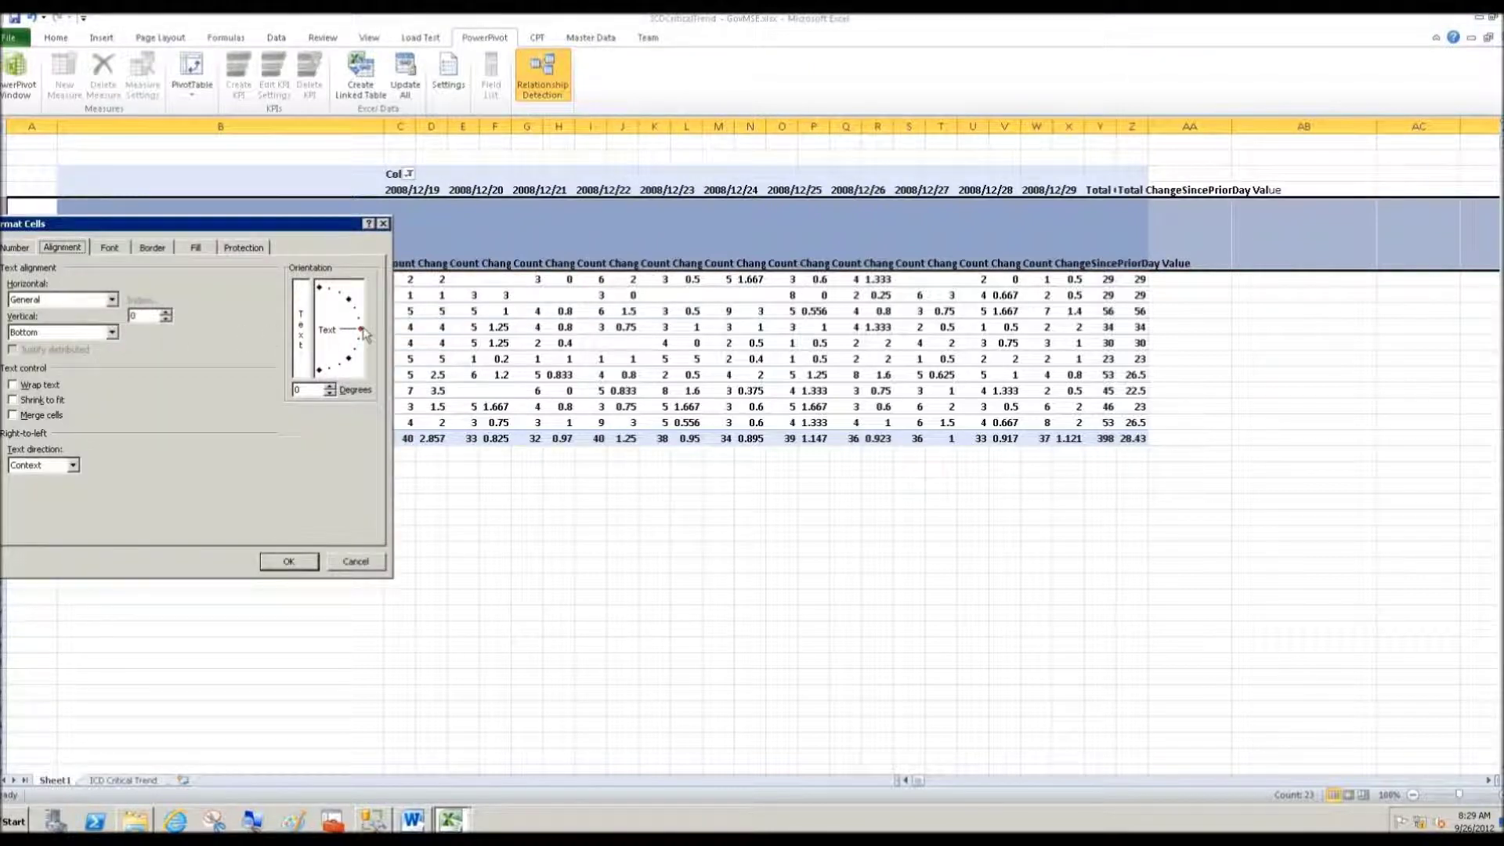
pyautogui.moveTo(360, 329); pyautogui.dragTo(319, 288)
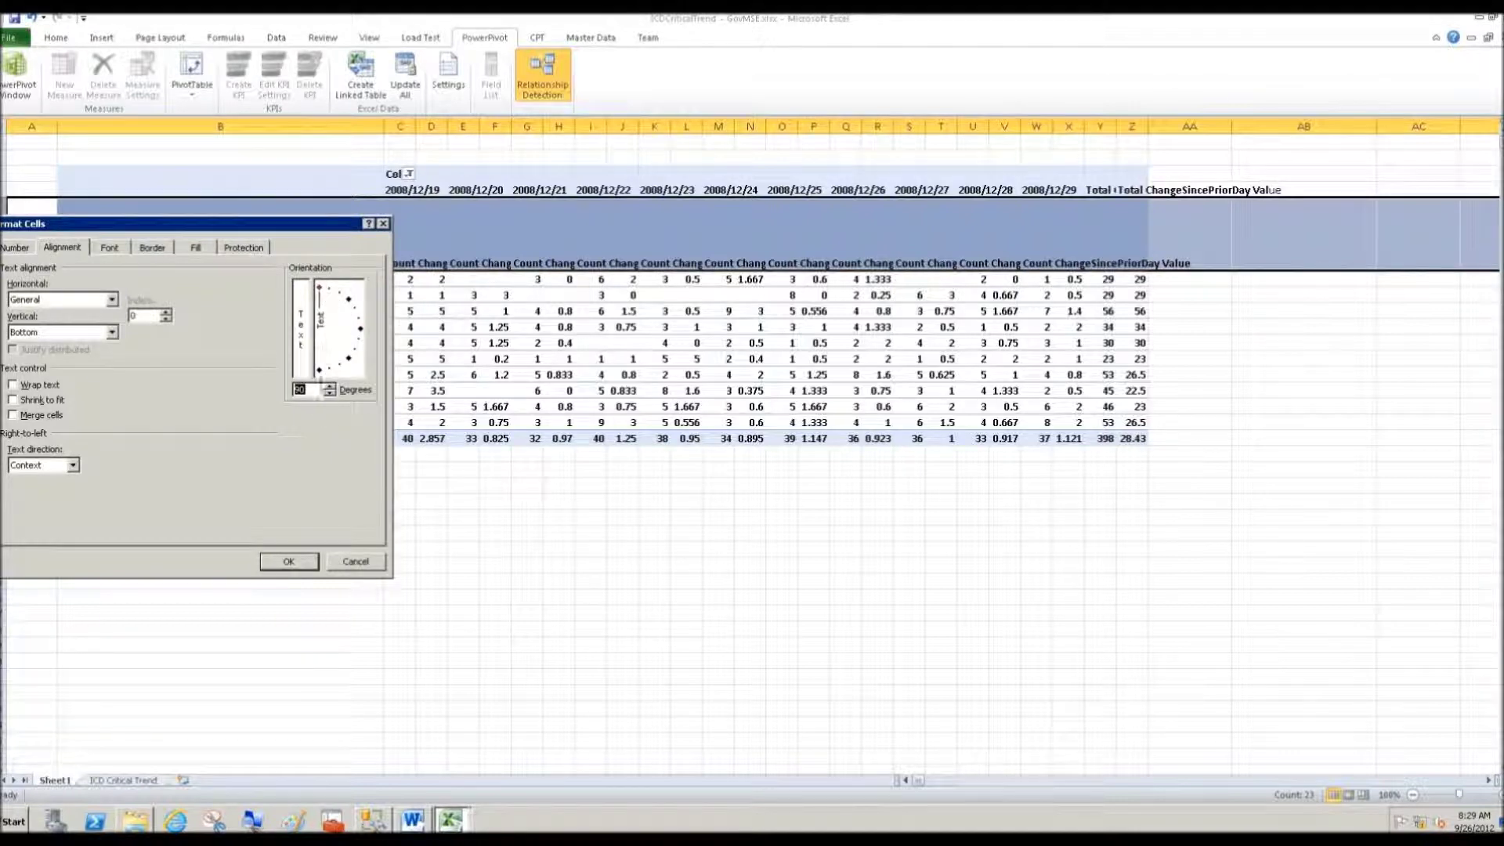
pyautogui.click(297, 559)
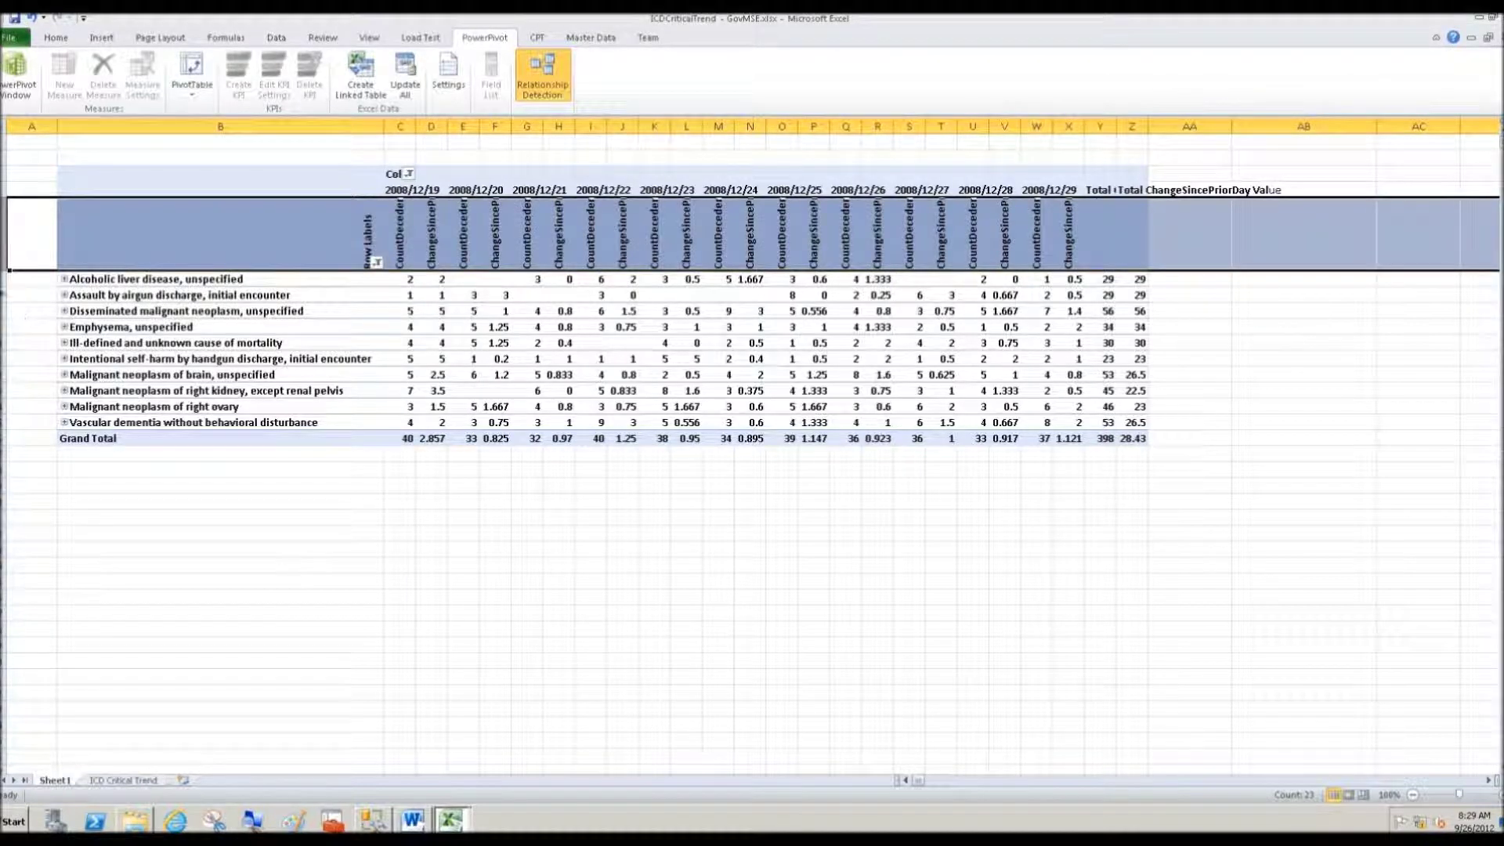
pyautogui.moveTo(10, 270); pyautogui.dragTo(9, 338)
pyautogui.click(123, 314)
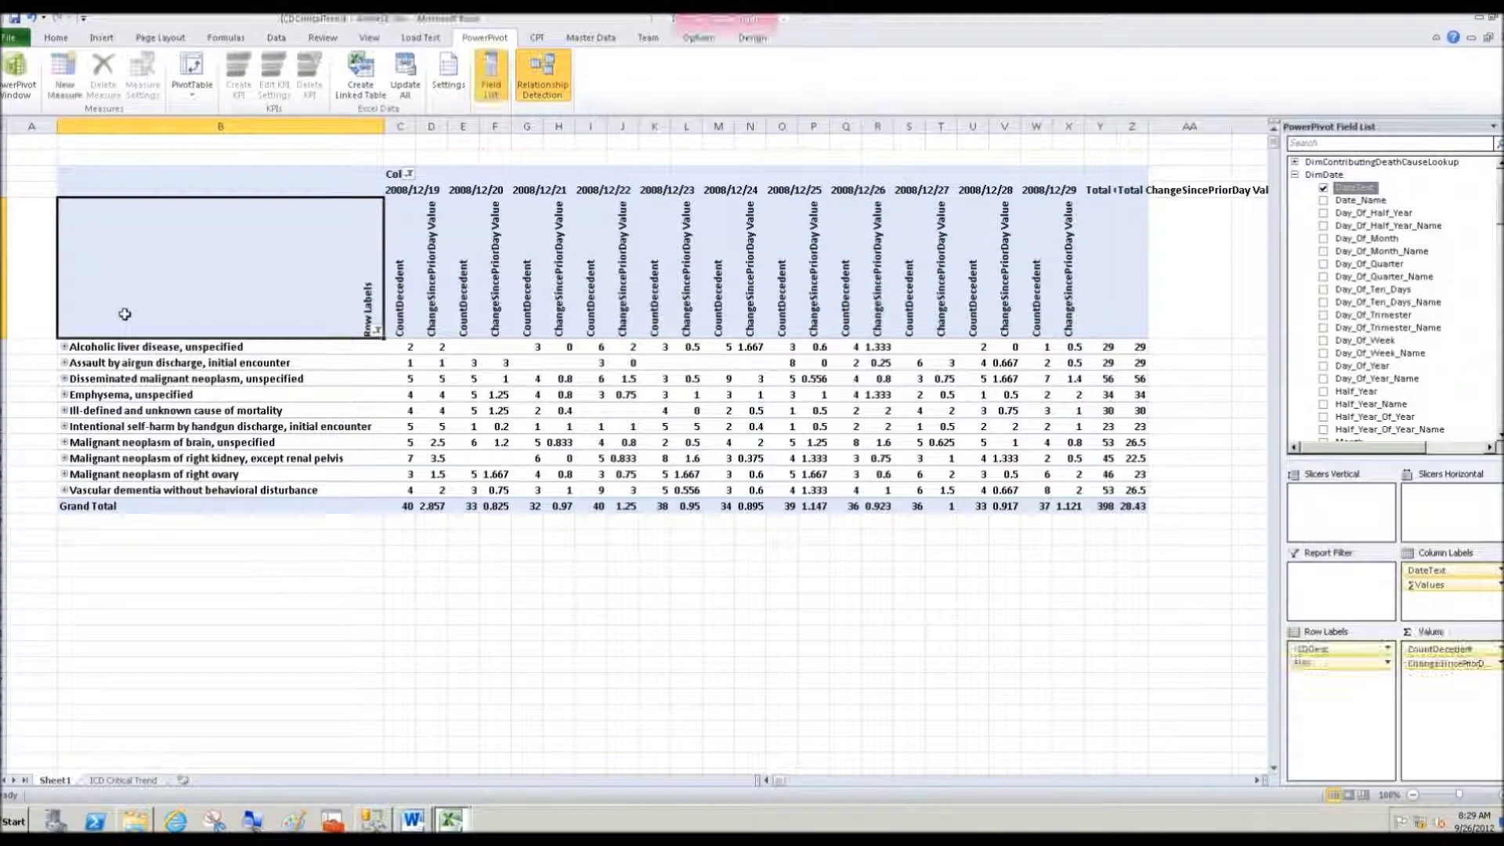
# - Add dash-dot vertical borders between the CountDecedent and ChangeSincePriorDay Value columns of each date and the totals, from the measure headers through Grand Total
pyautogui.moveTo(401, 313); pyautogui.dragTo(431, 504)
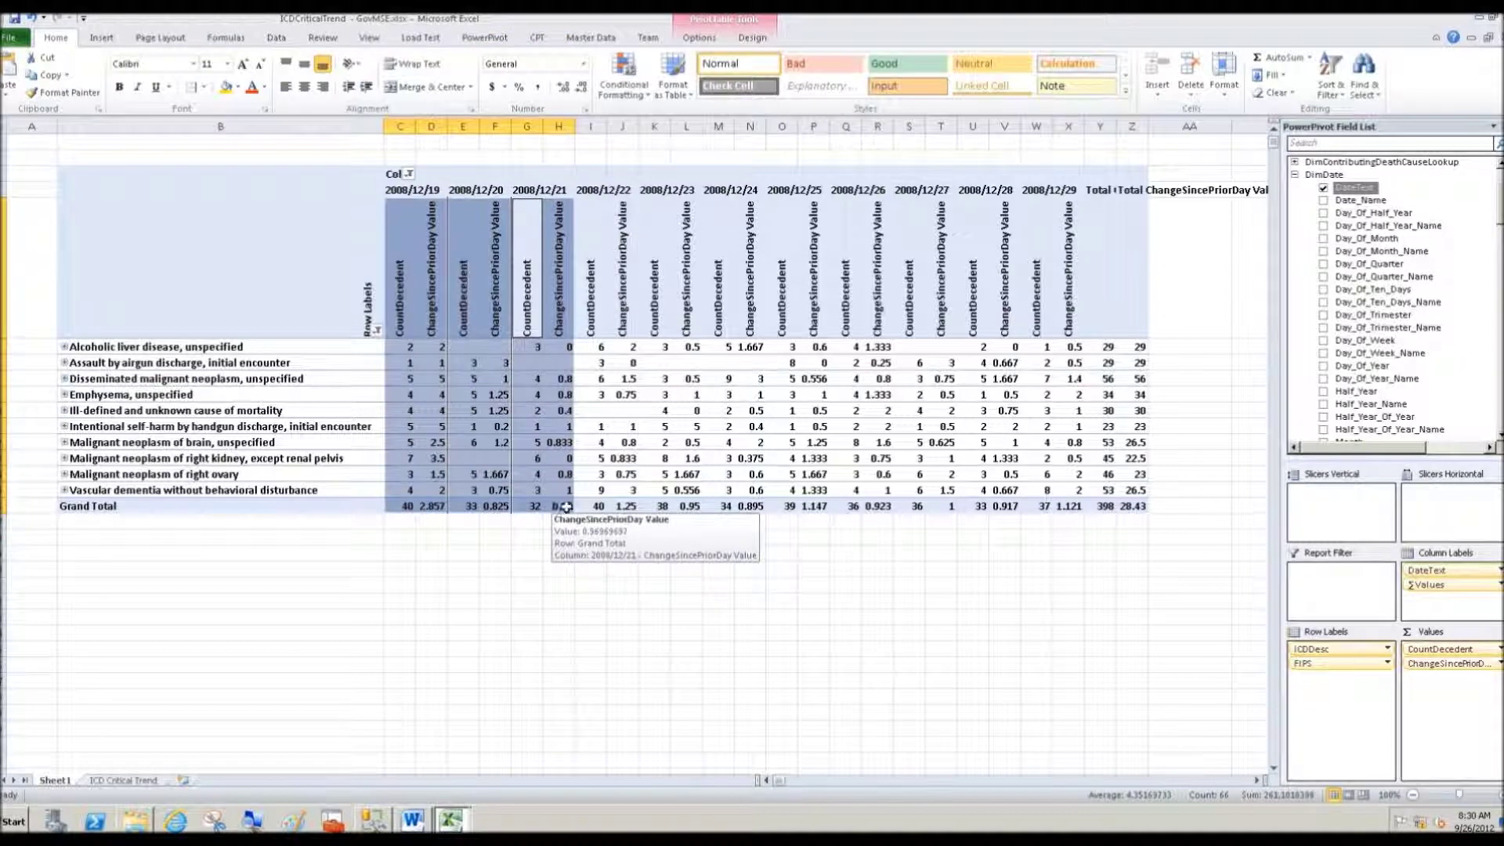
pyautogui.moveTo(588, 317); pyautogui.dragTo(615, 507)
pyautogui.moveTo(653, 333); pyautogui.dragTo(686, 505)
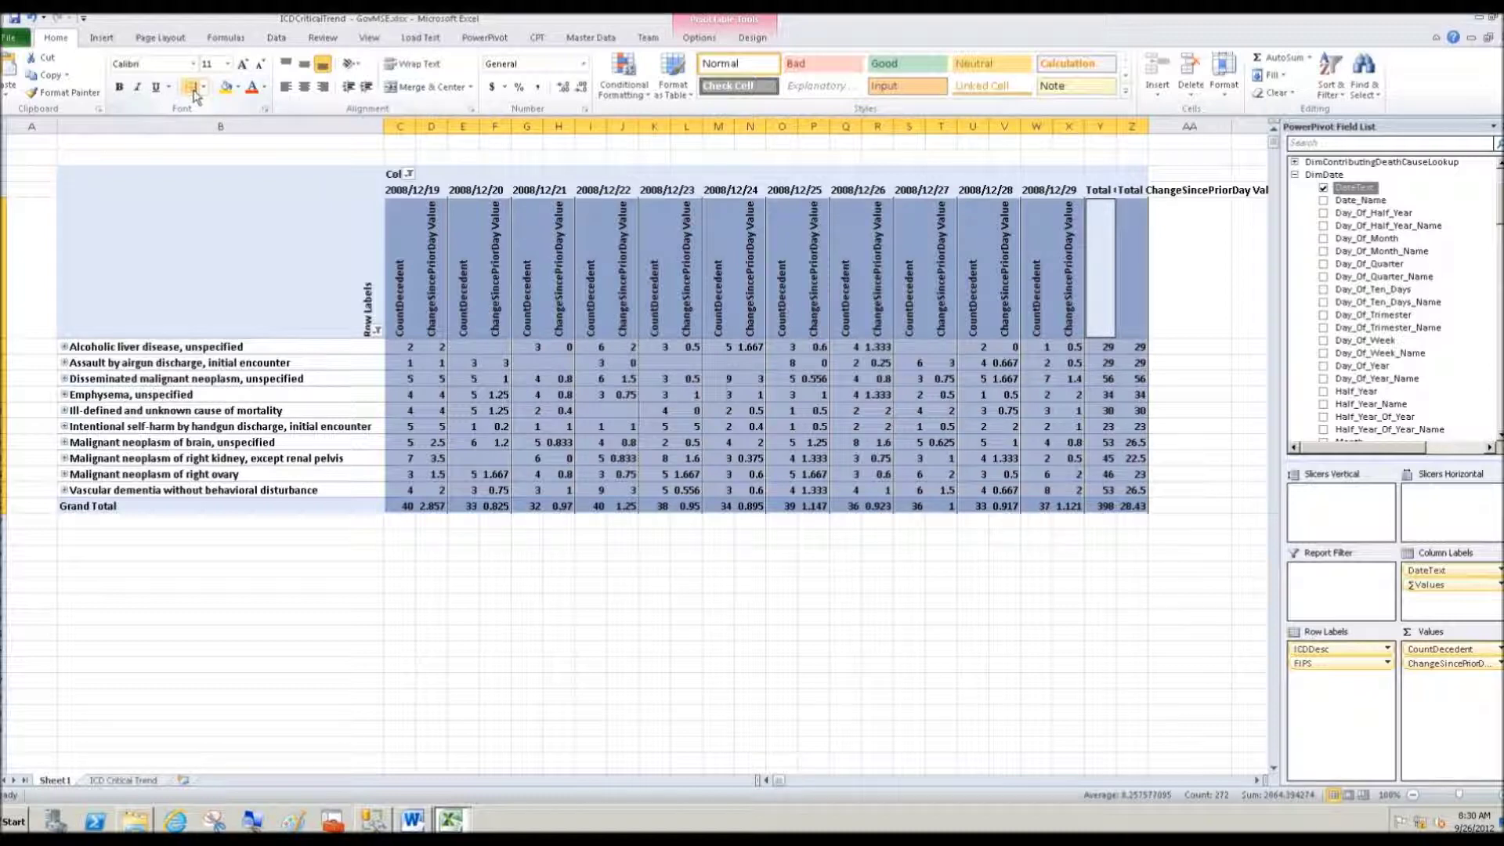
pyautogui.click(193, 90)
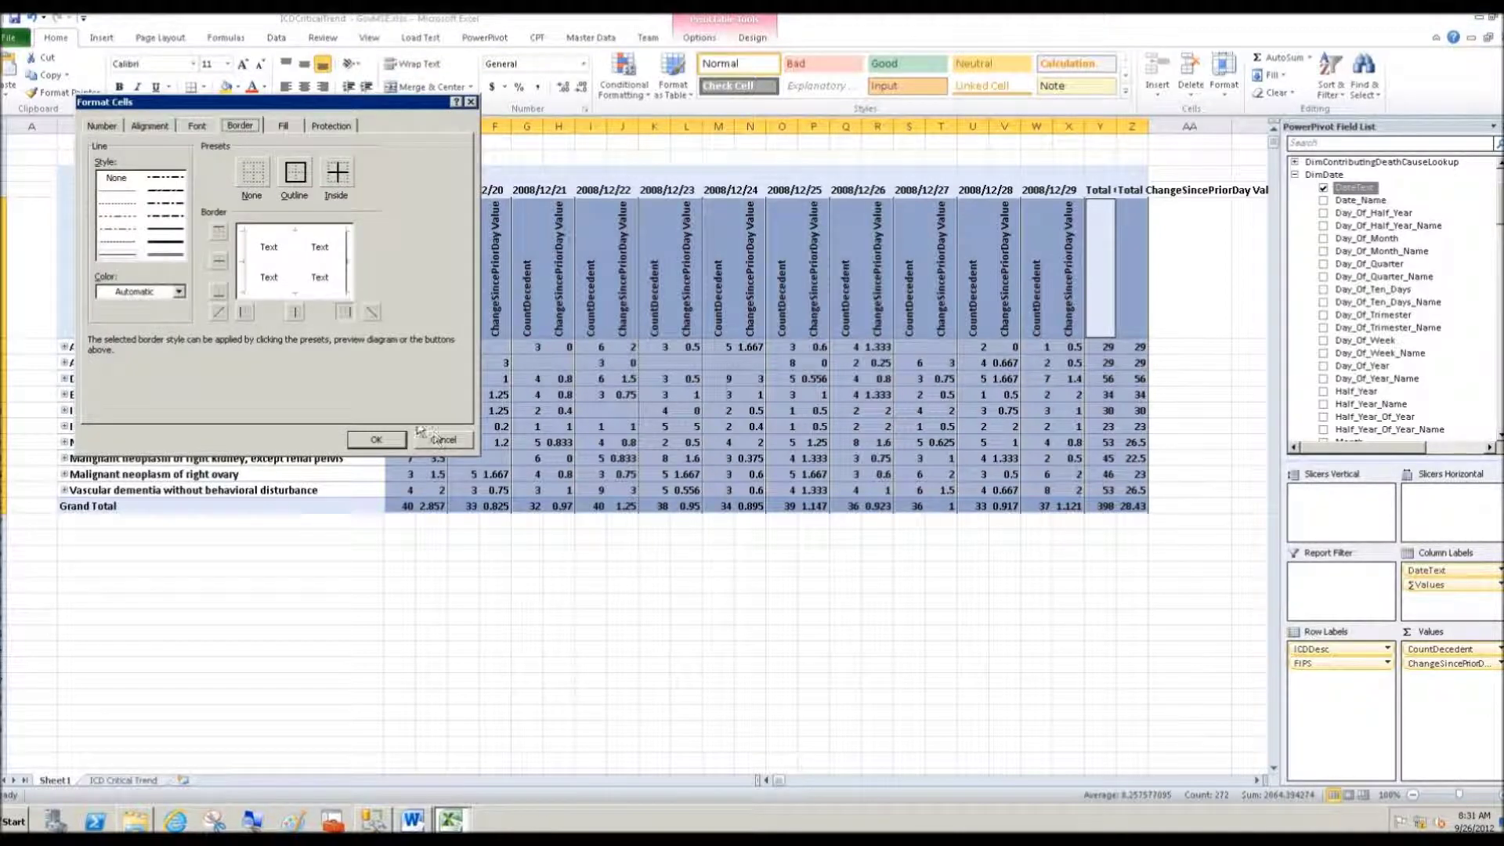
pyautogui.click(123, 222)
pyautogui.click(294, 312)
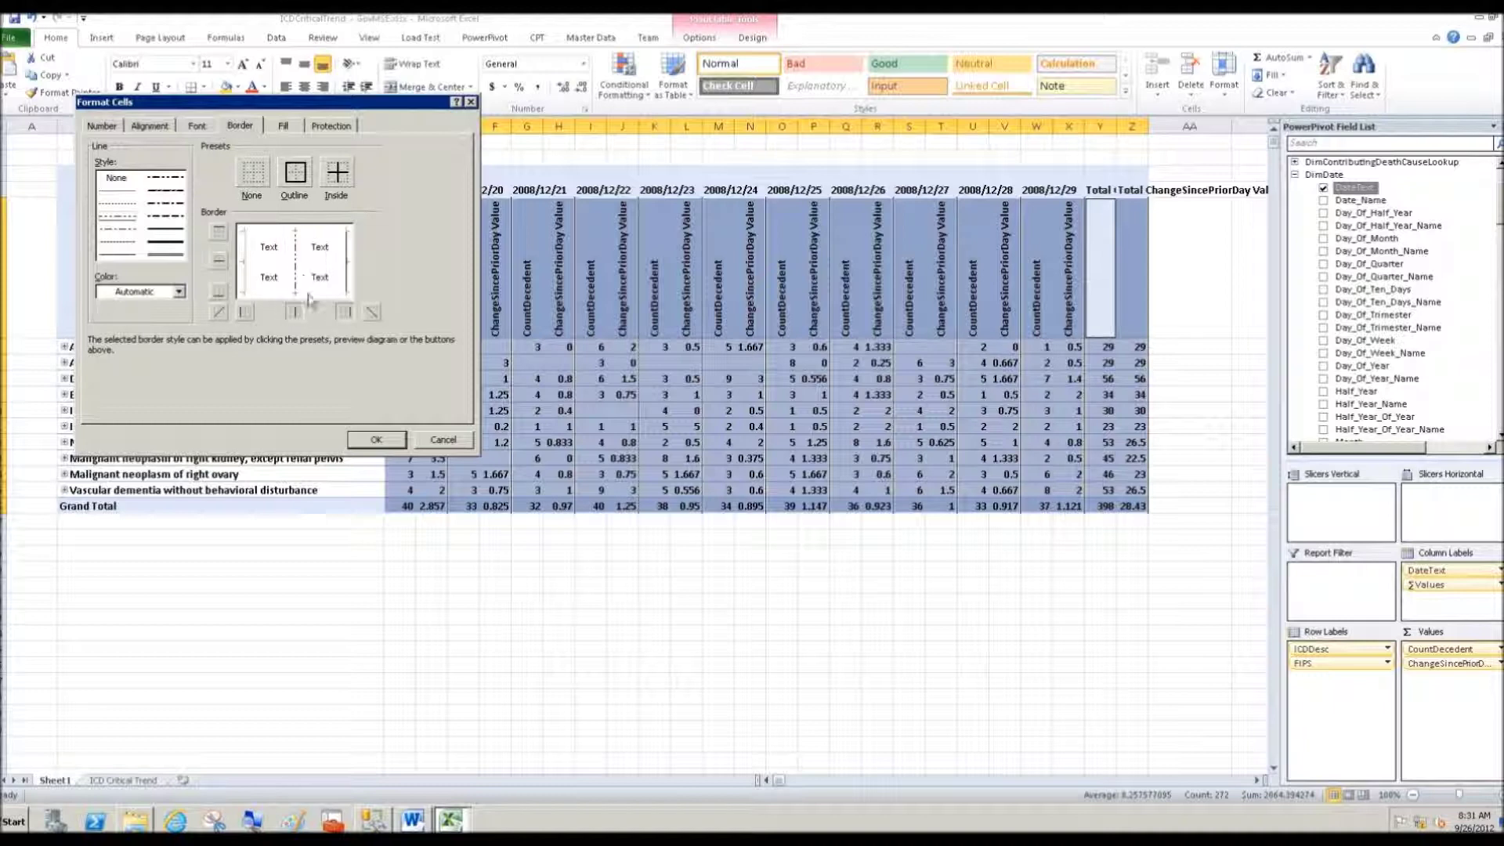
pyautogui.click(375, 439)
pyautogui.click(319, 296)
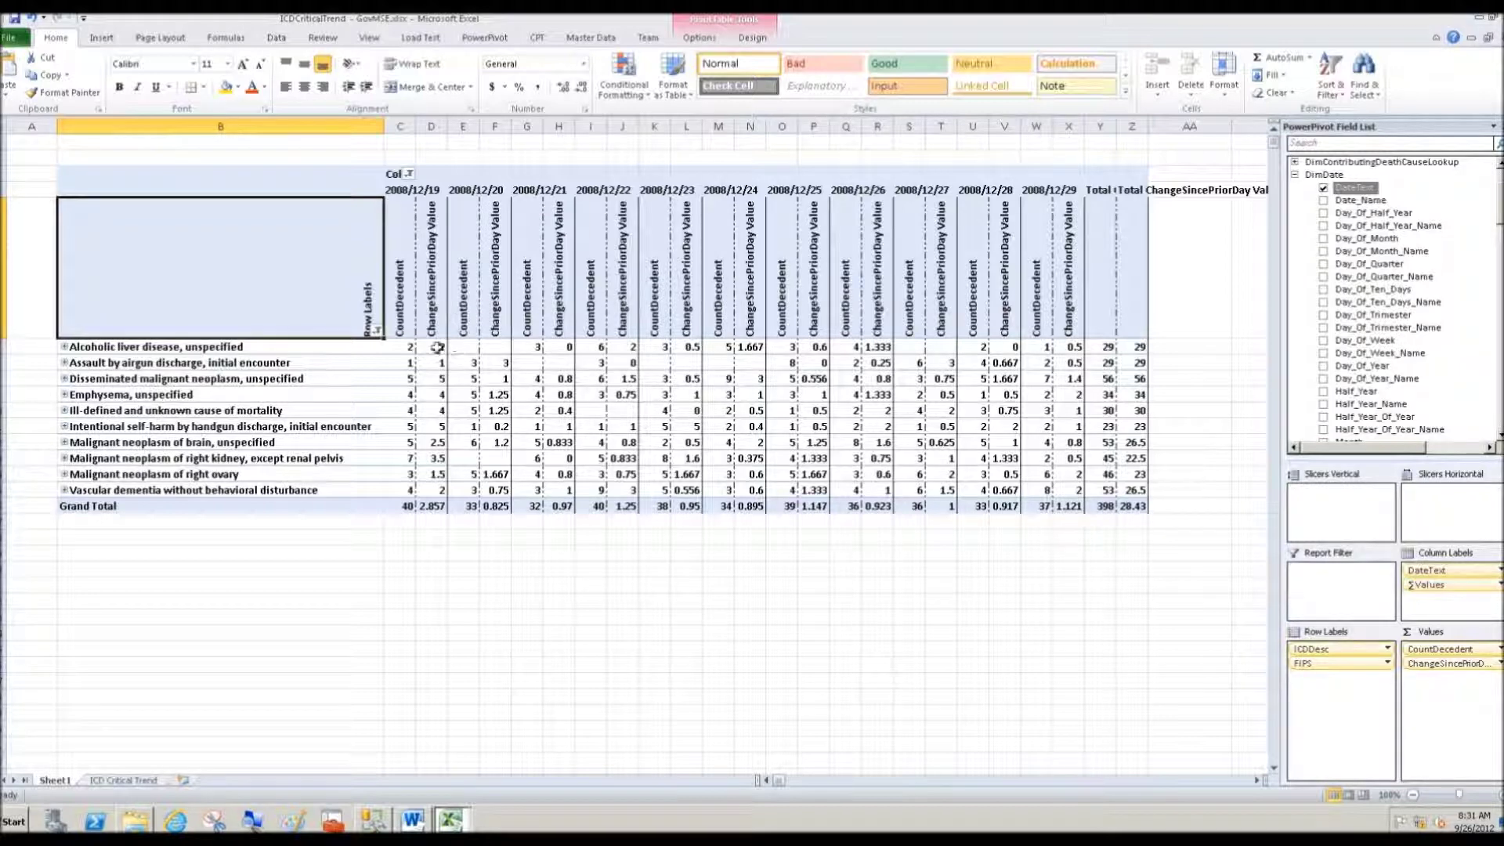
# - Set up a 3-Color Scale conditional formatting rule for the ChangeSincePriorDay Value cells of all dates from 2008/12/19 to 2008/12/29
pyautogui.moveTo(436, 348); pyautogui.dragTo(436, 491)
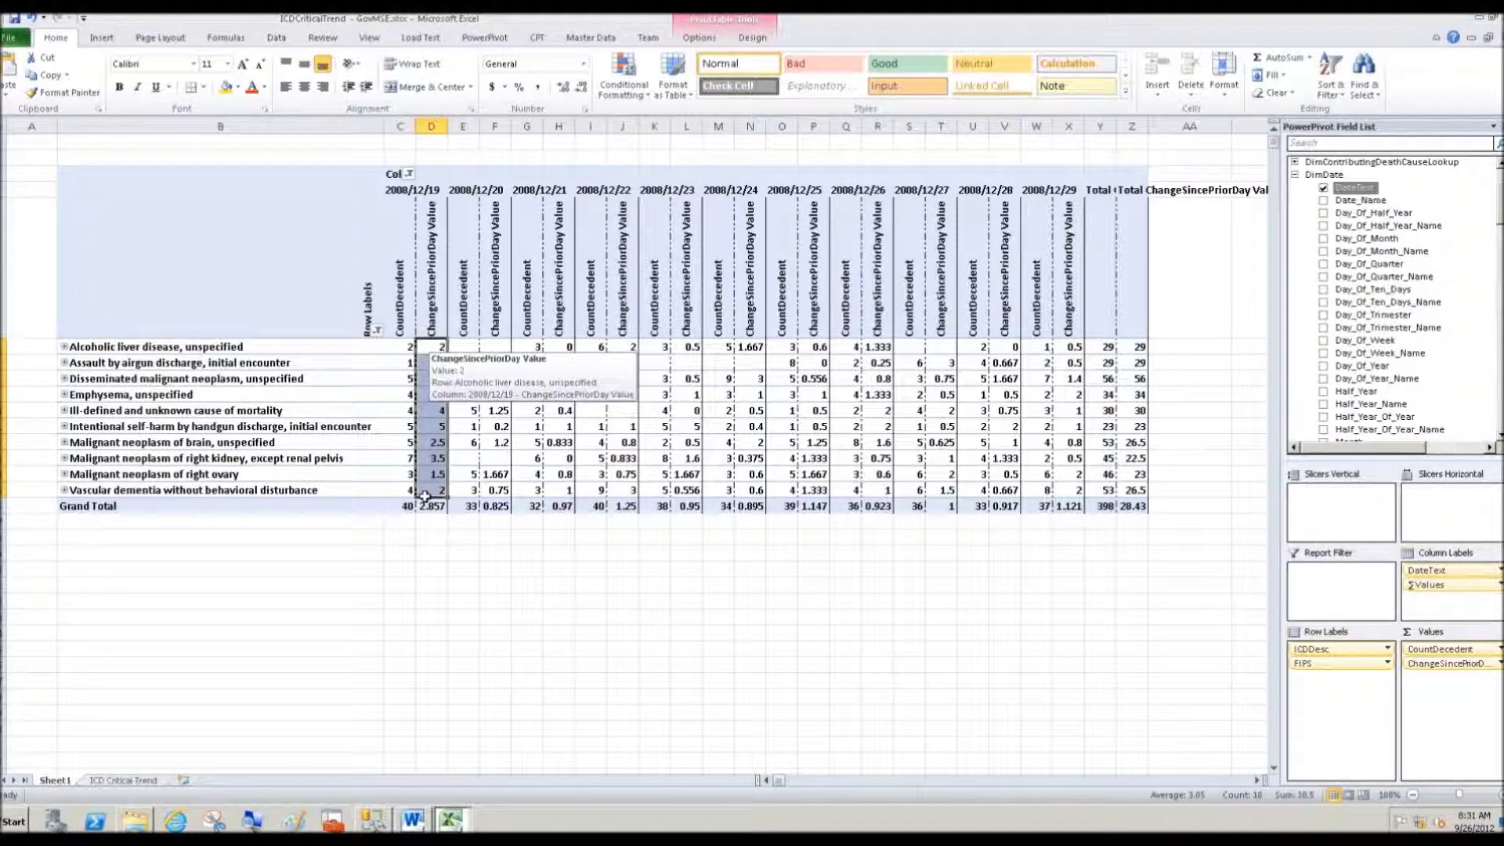
pyautogui.keyDown('ctrl'); pyautogui.moveTo(501, 346); pyautogui.dragTo(501, 487); pyautogui.keyUp('ctrl')
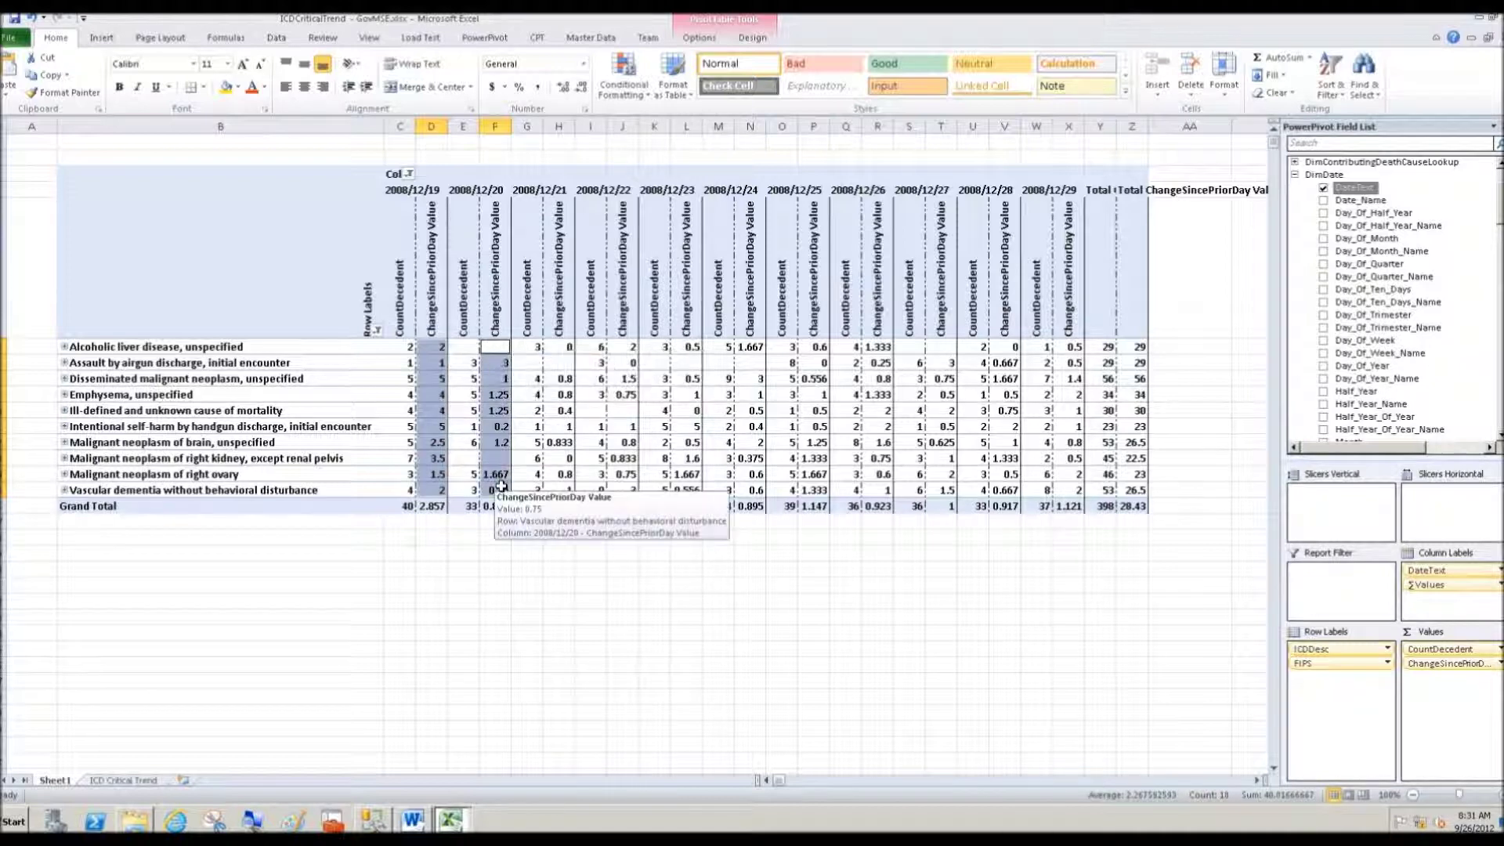
pyautogui.keyDown('ctrl'); pyautogui.moveTo(558, 346); pyautogui.dragTo(555, 483); pyautogui.keyUp('ctrl')
pyautogui.keyDown('ctrl'); pyautogui.moveTo(624, 346); pyautogui.dragTo(624, 495); pyautogui.keyUp('ctrl')
pyautogui.keyDown('ctrl'); pyautogui.moveTo(688, 346); pyautogui.dragTo(689, 495); pyautogui.keyUp('ctrl')
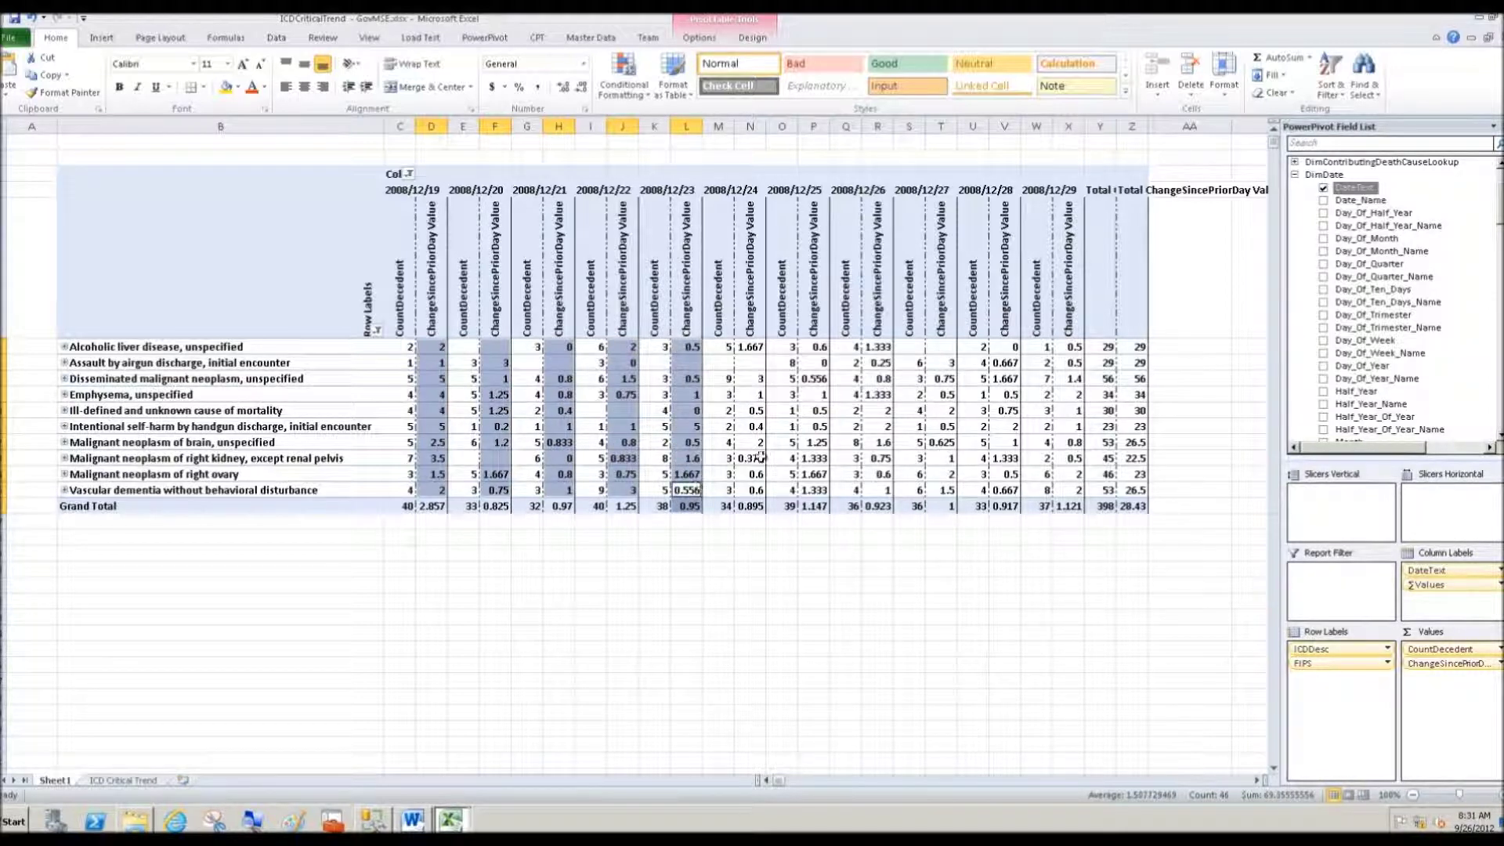
pyautogui.keyDown('ctrl'); pyautogui.moveTo(750, 491); pyautogui.dragTo(1064, 488); pyautogui.keyUp('ctrl')
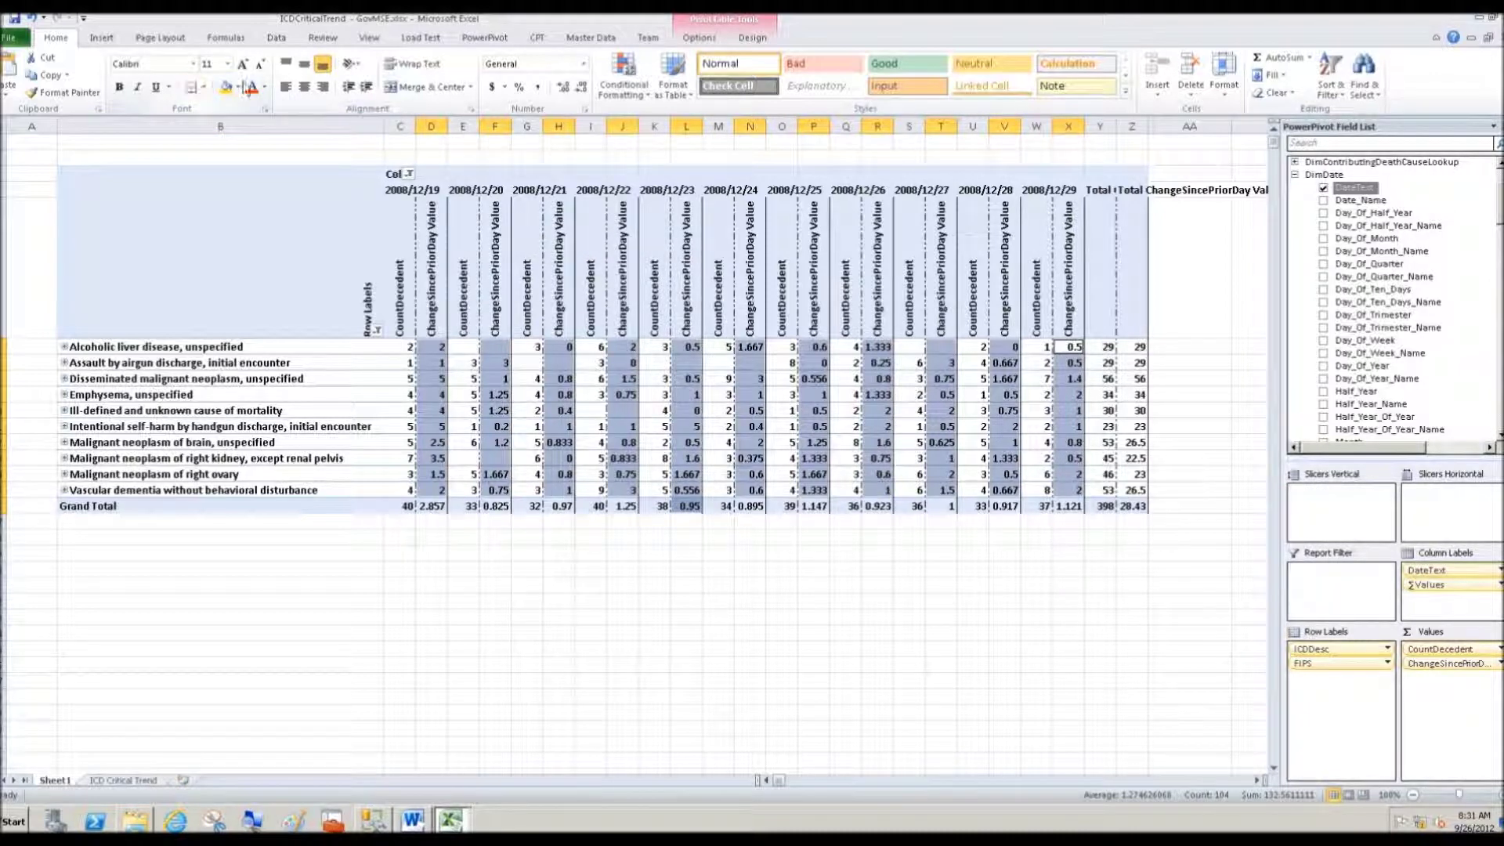
pyautogui.click(645, 93)
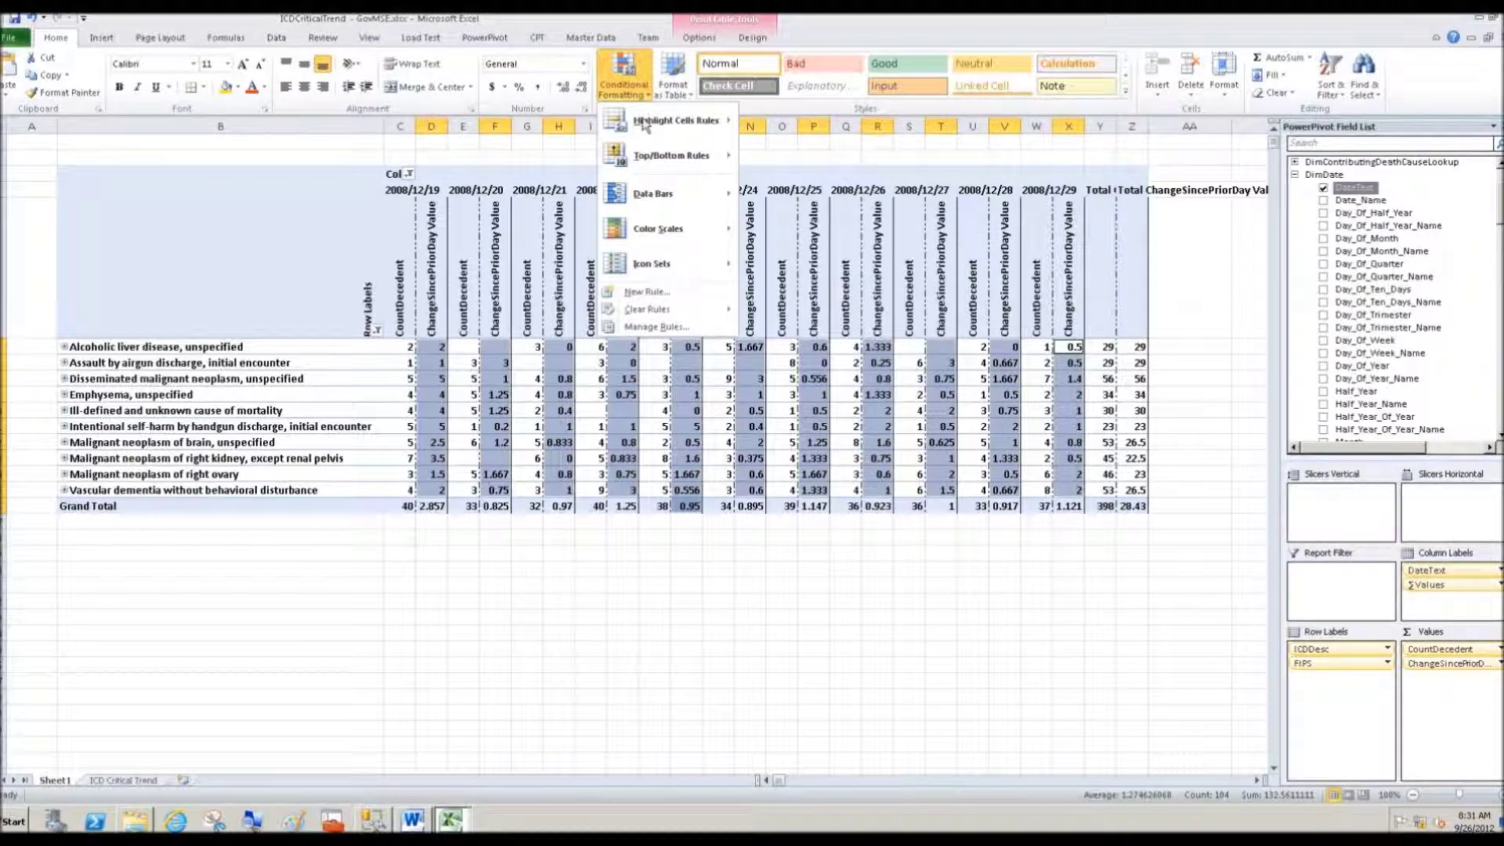
pyautogui.moveTo(672, 229)
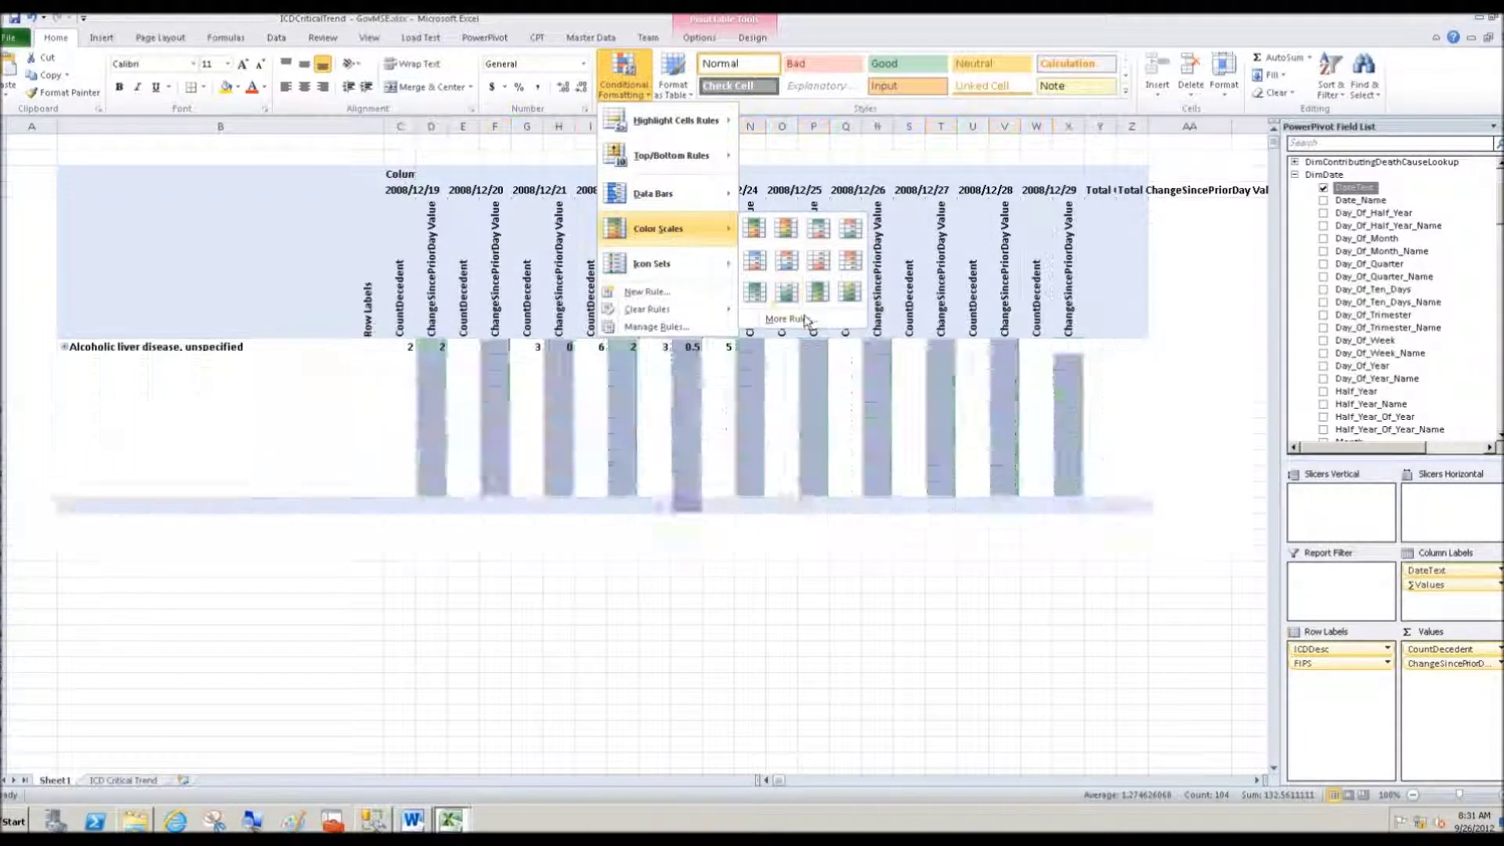
pyautogui.click(792, 317)
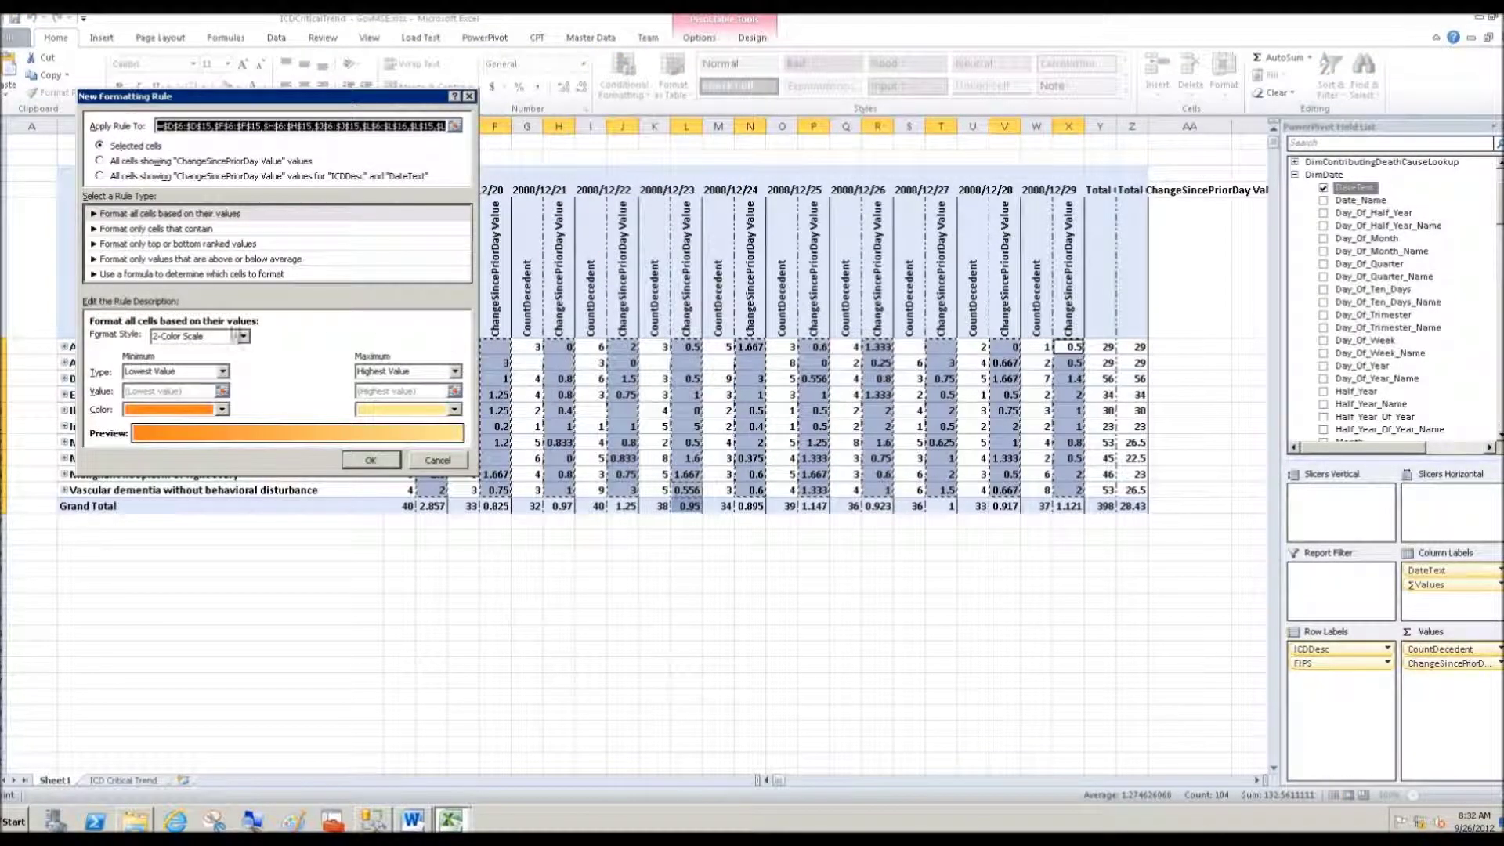
pyautogui.click(243, 336)
pyautogui.click(208, 363)
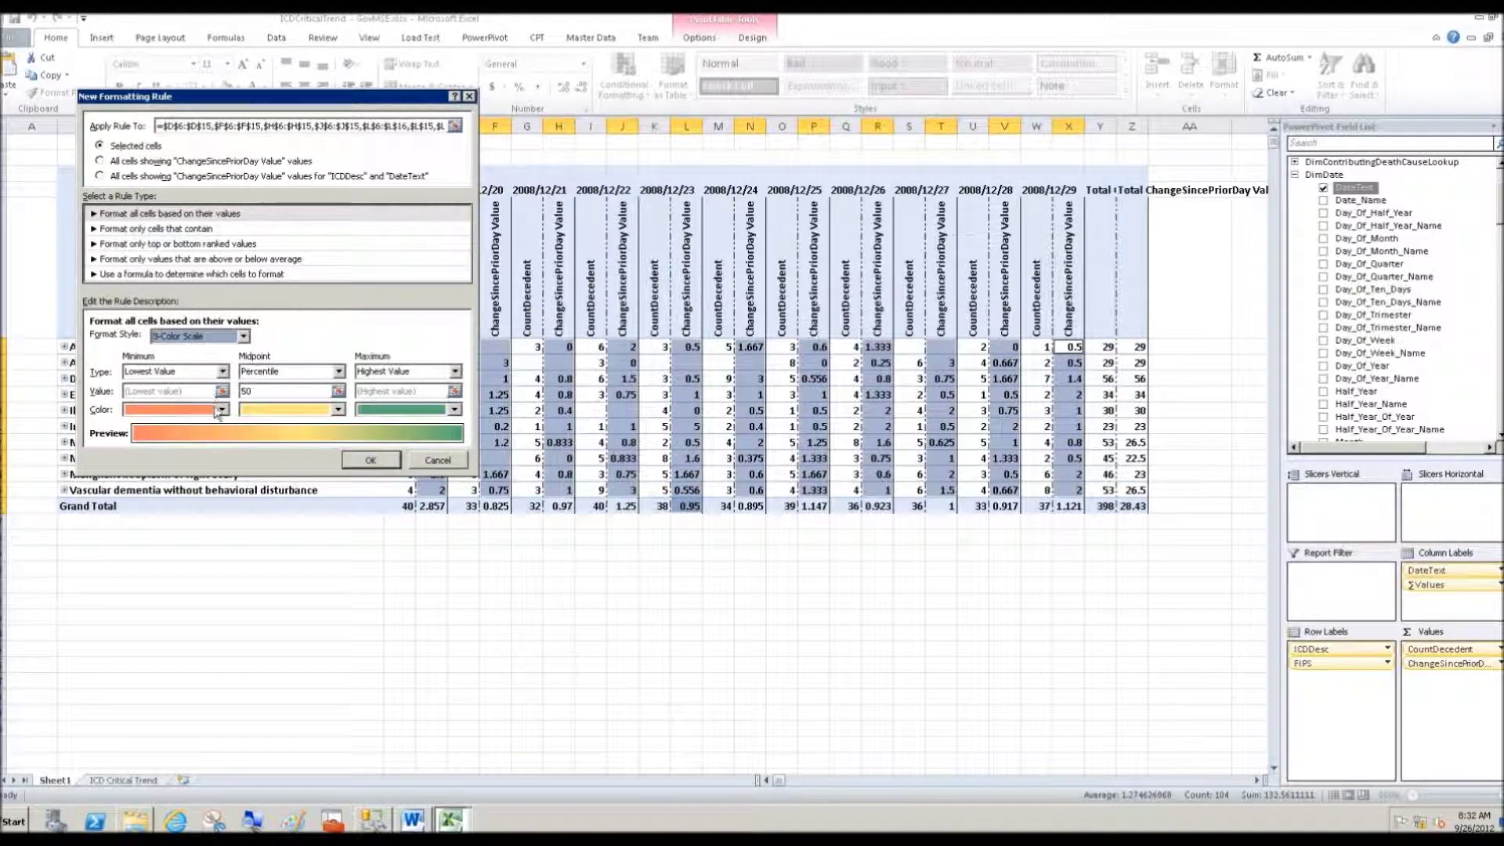
# - Set the color scale's minimum color to a custom light grey, about RGB 180, 178, 174
pyautogui.click(223, 410)
pyautogui.click(197, 576)
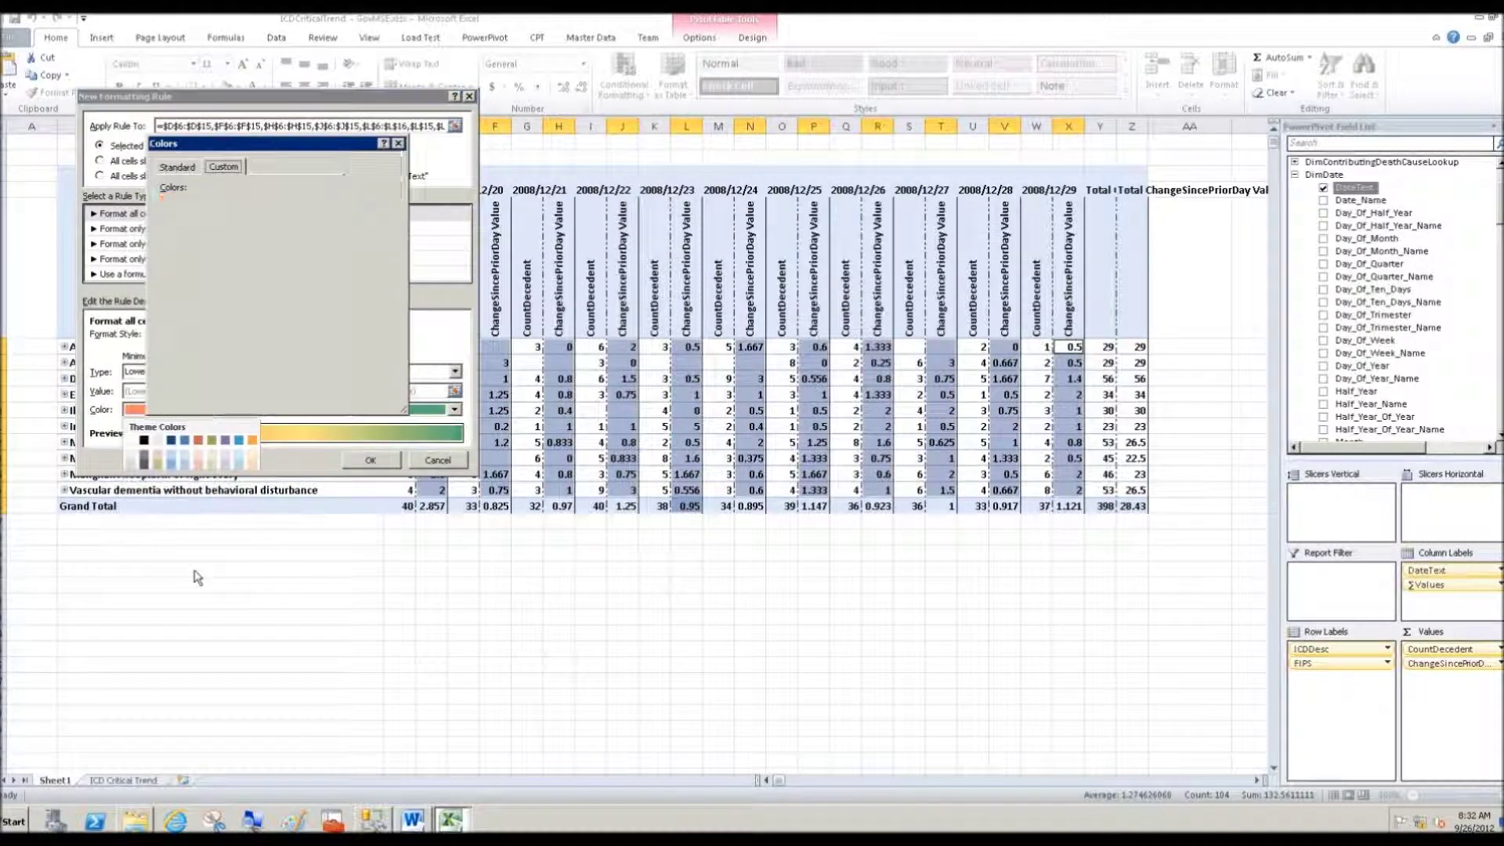
pyautogui.moveTo(296, 212); pyautogui.dragTo(182, 299)
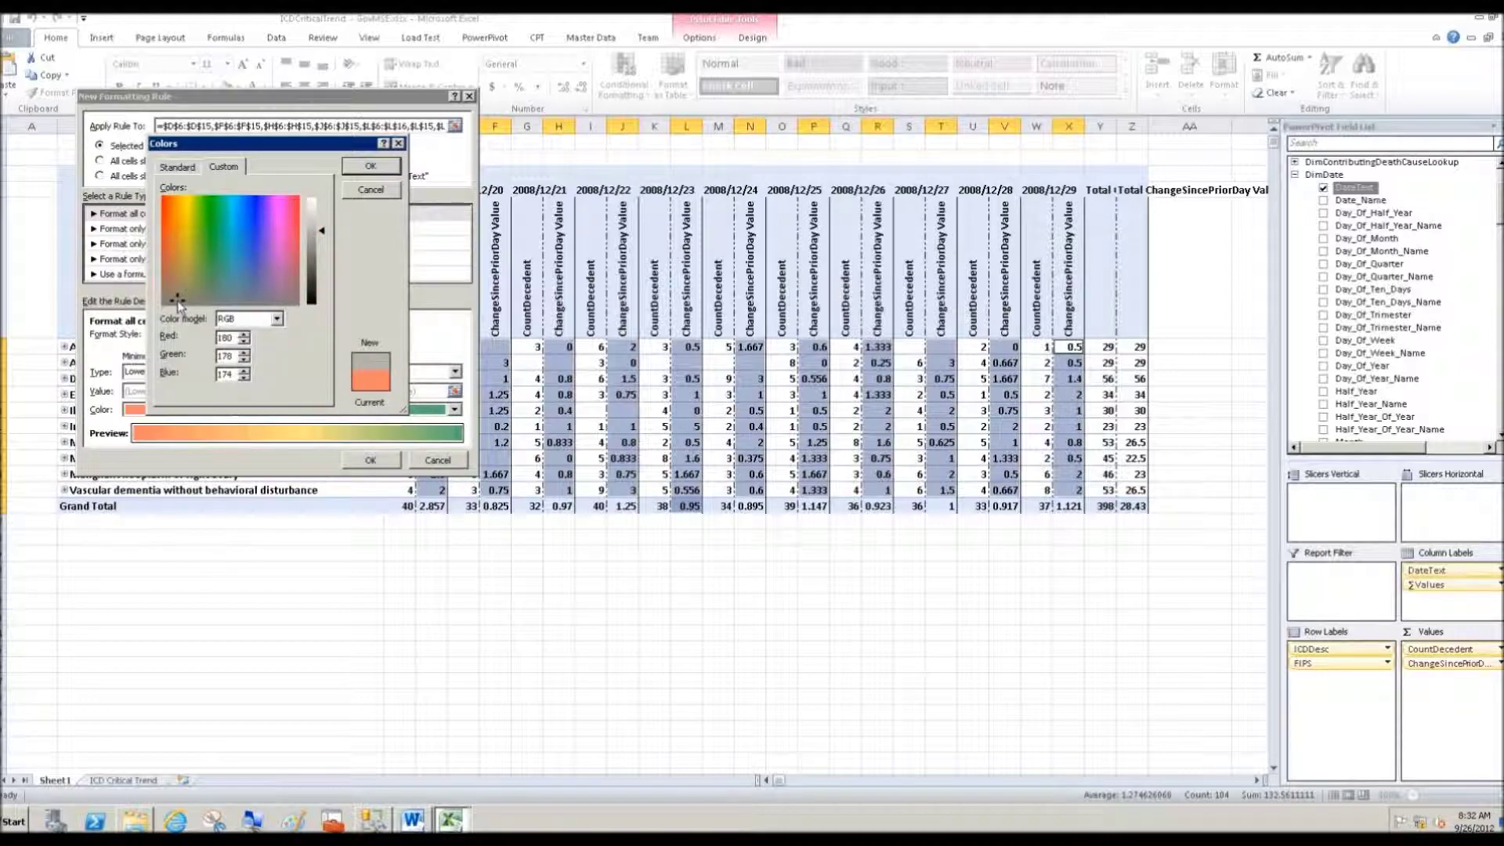
pyautogui.click(359, 168)
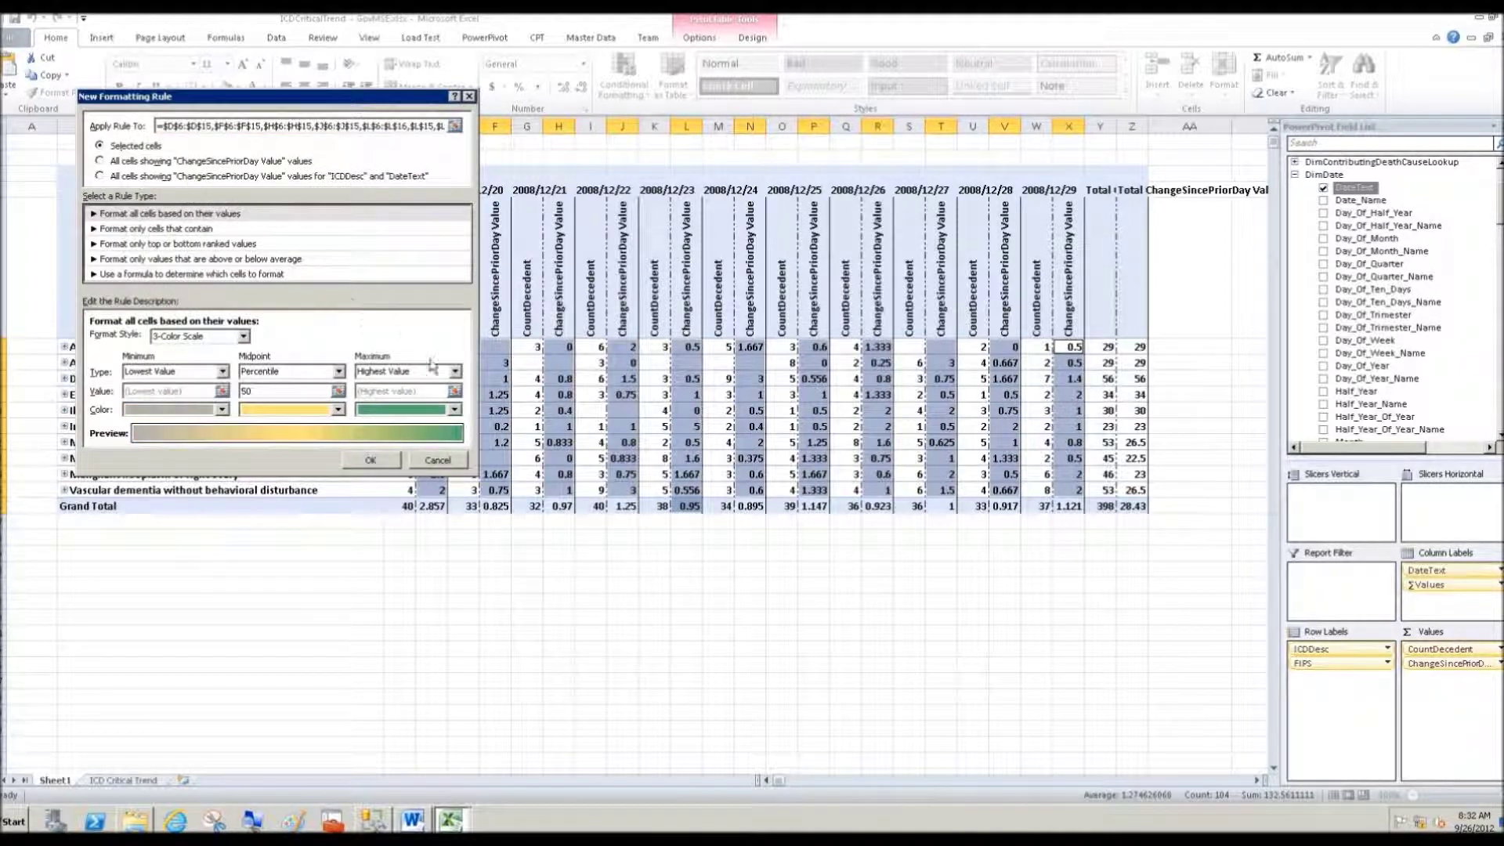
# - Set the color scale's maximum color to a custom orange-red, about RGB 249, 71, 41, and apply the formatting rule
pyautogui.click(454, 410)
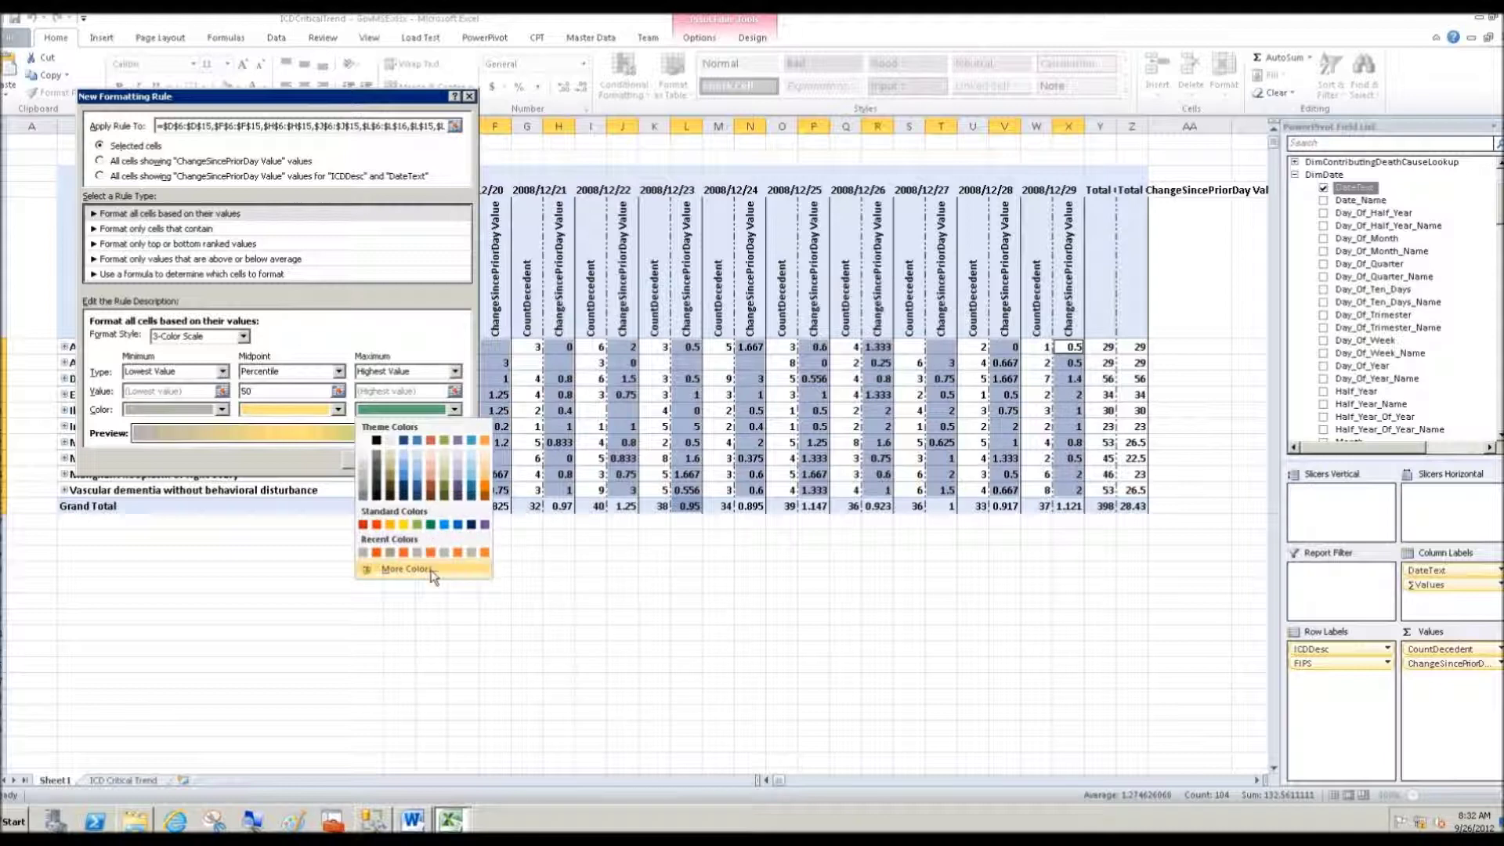
pyautogui.click(407, 570)
pyautogui.moveTo(215, 260); pyautogui.dragTo(167, 205)
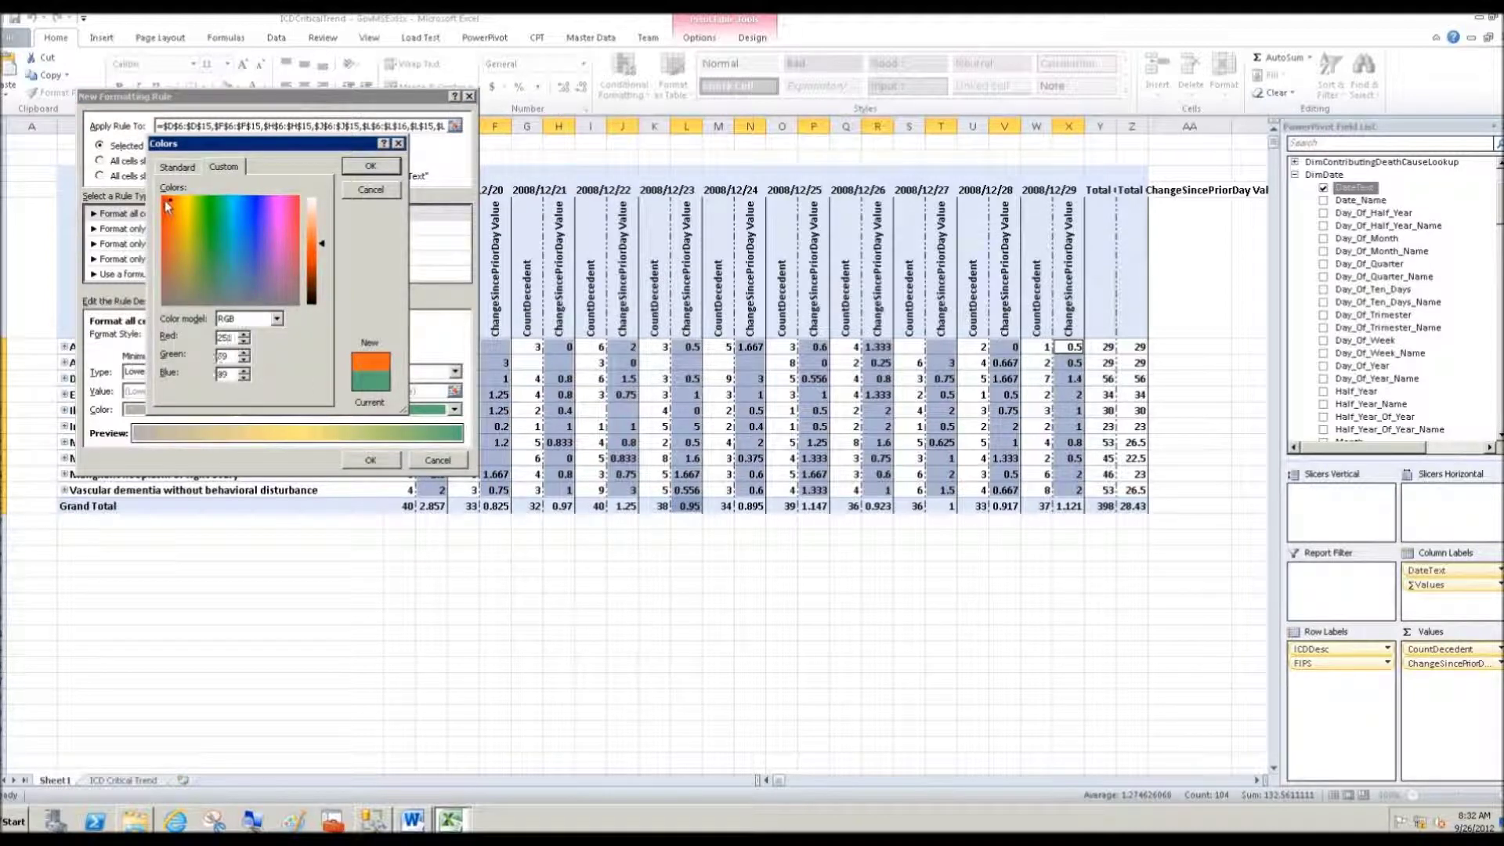
pyautogui.click(362, 167)
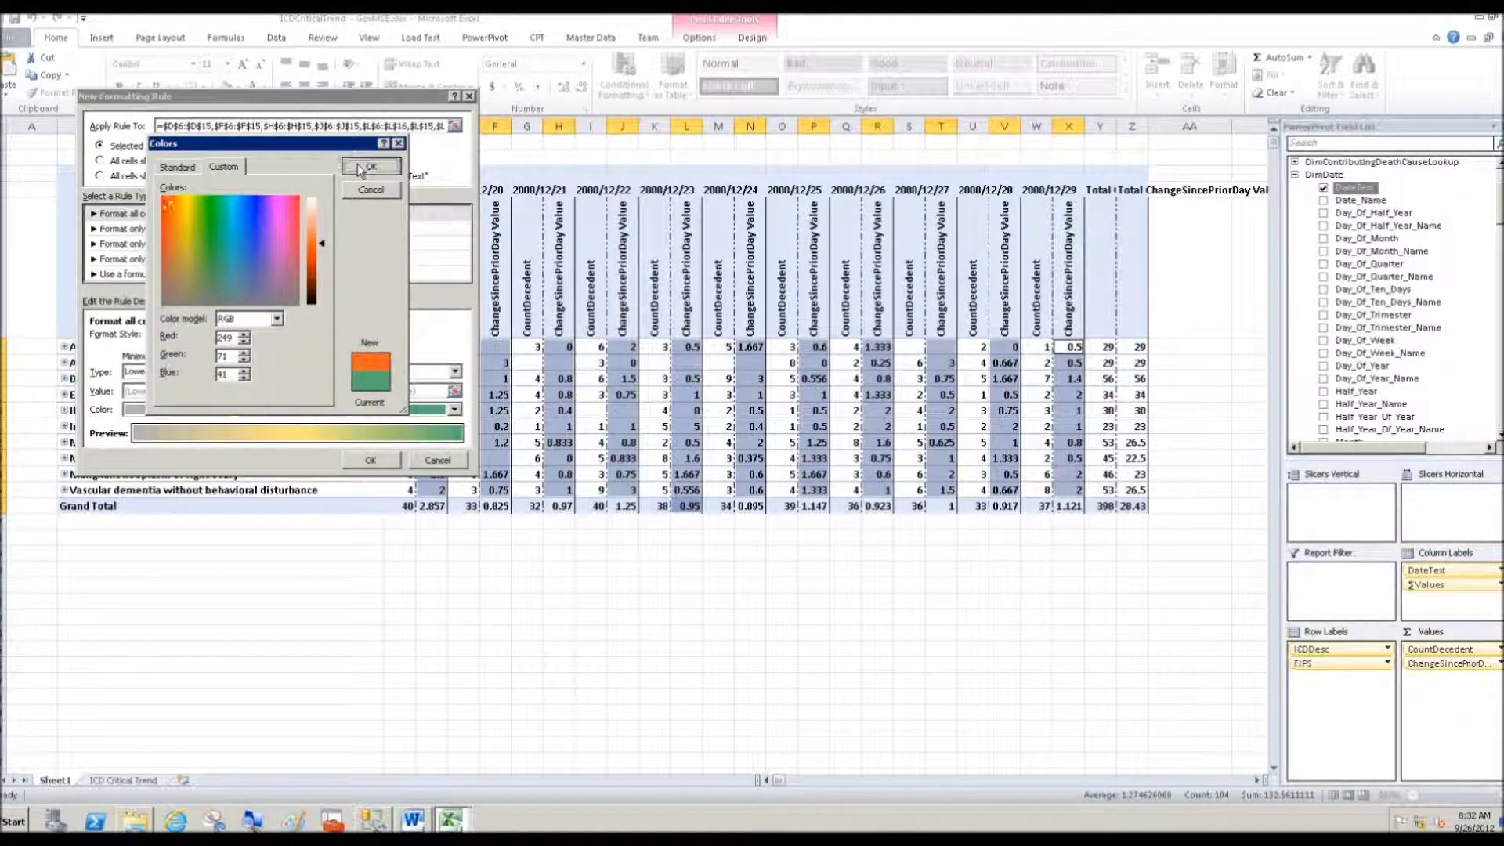
pyautogui.click(379, 456)
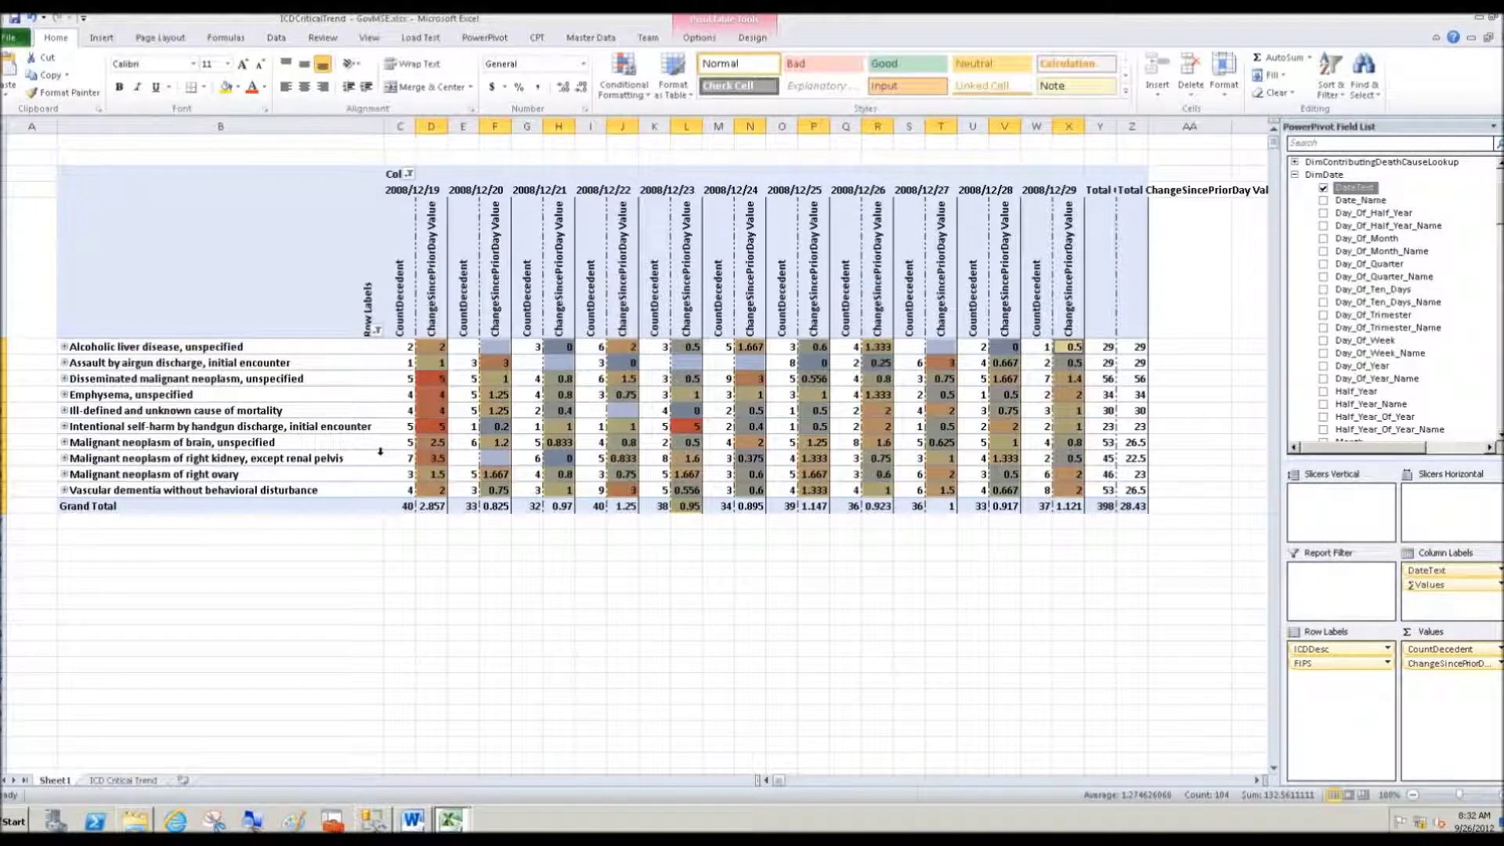
# - Apply blue gradient-fill data bars to the CountDecedent cells of all dates from 2008/12/19 to 2008/12/29
pyautogui.moveTo(400, 346); pyautogui.dragTo(401, 492)
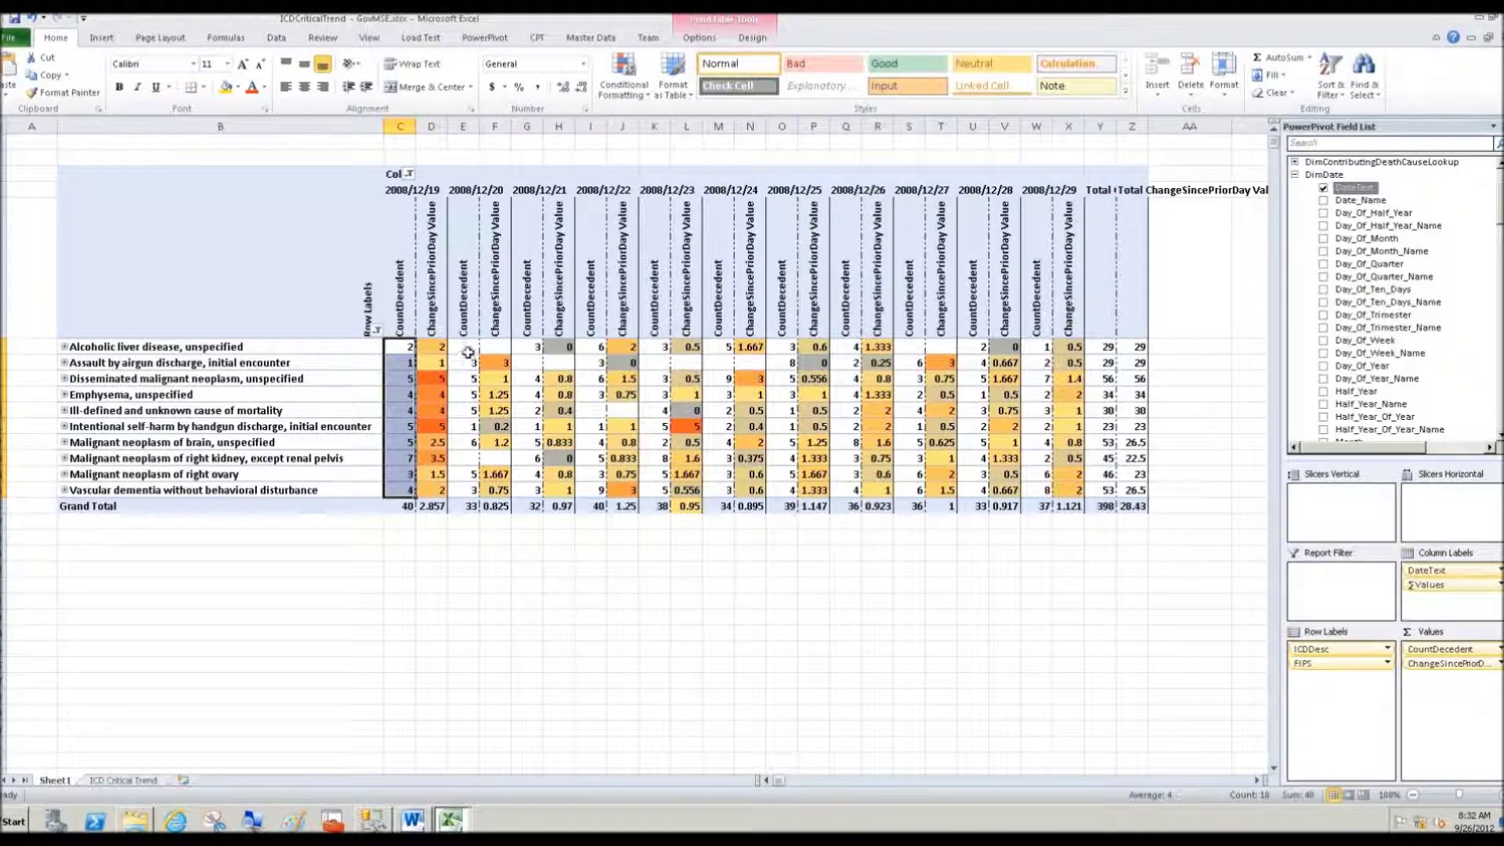
pyautogui.moveTo(468, 349); pyautogui.dragTo(539, 346)
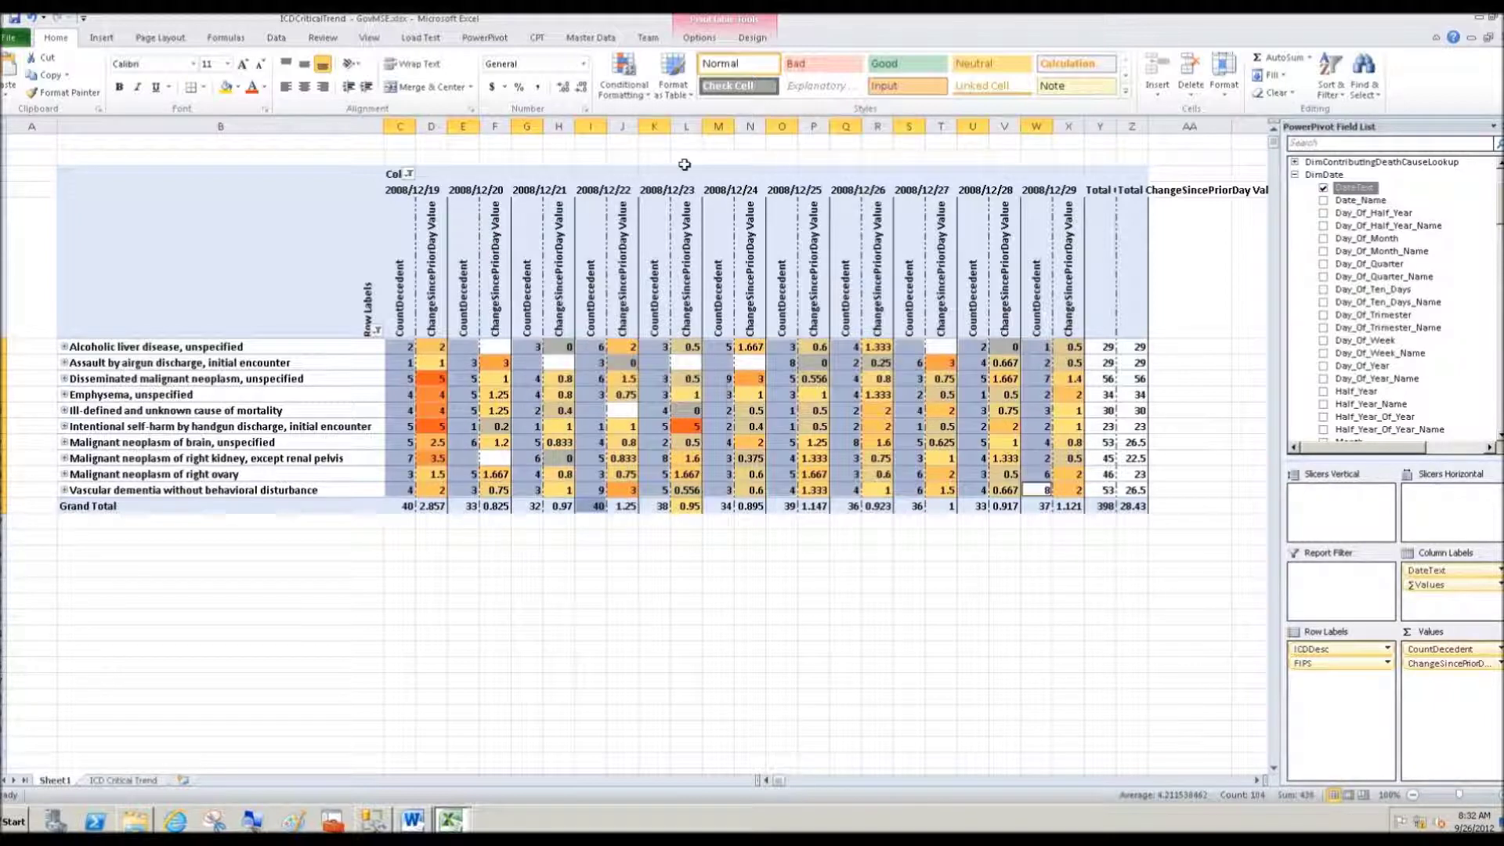
pyautogui.click(640, 104)
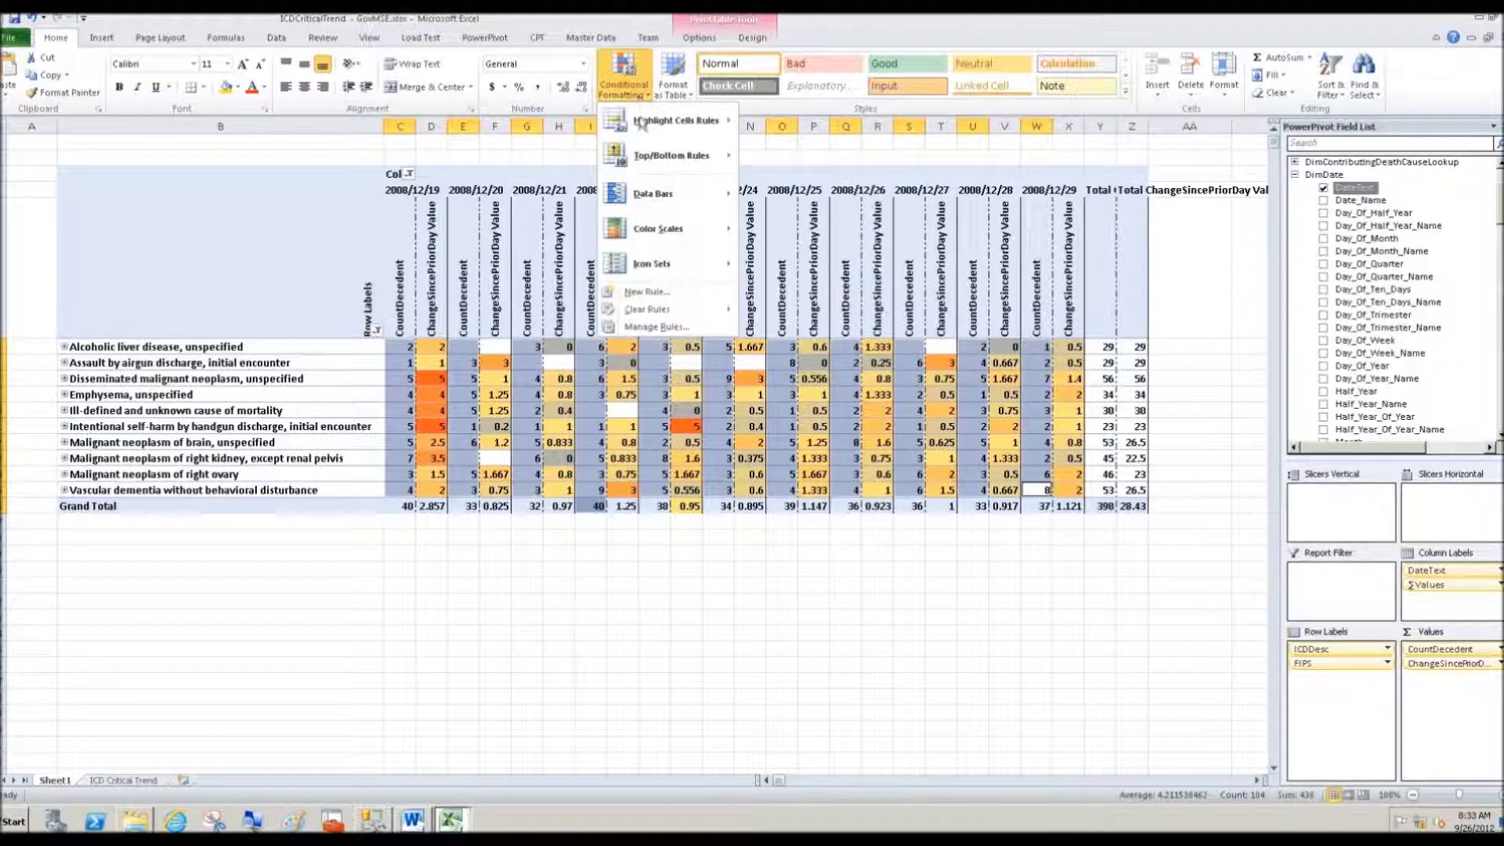
pyautogui.moveTo(673, 200)
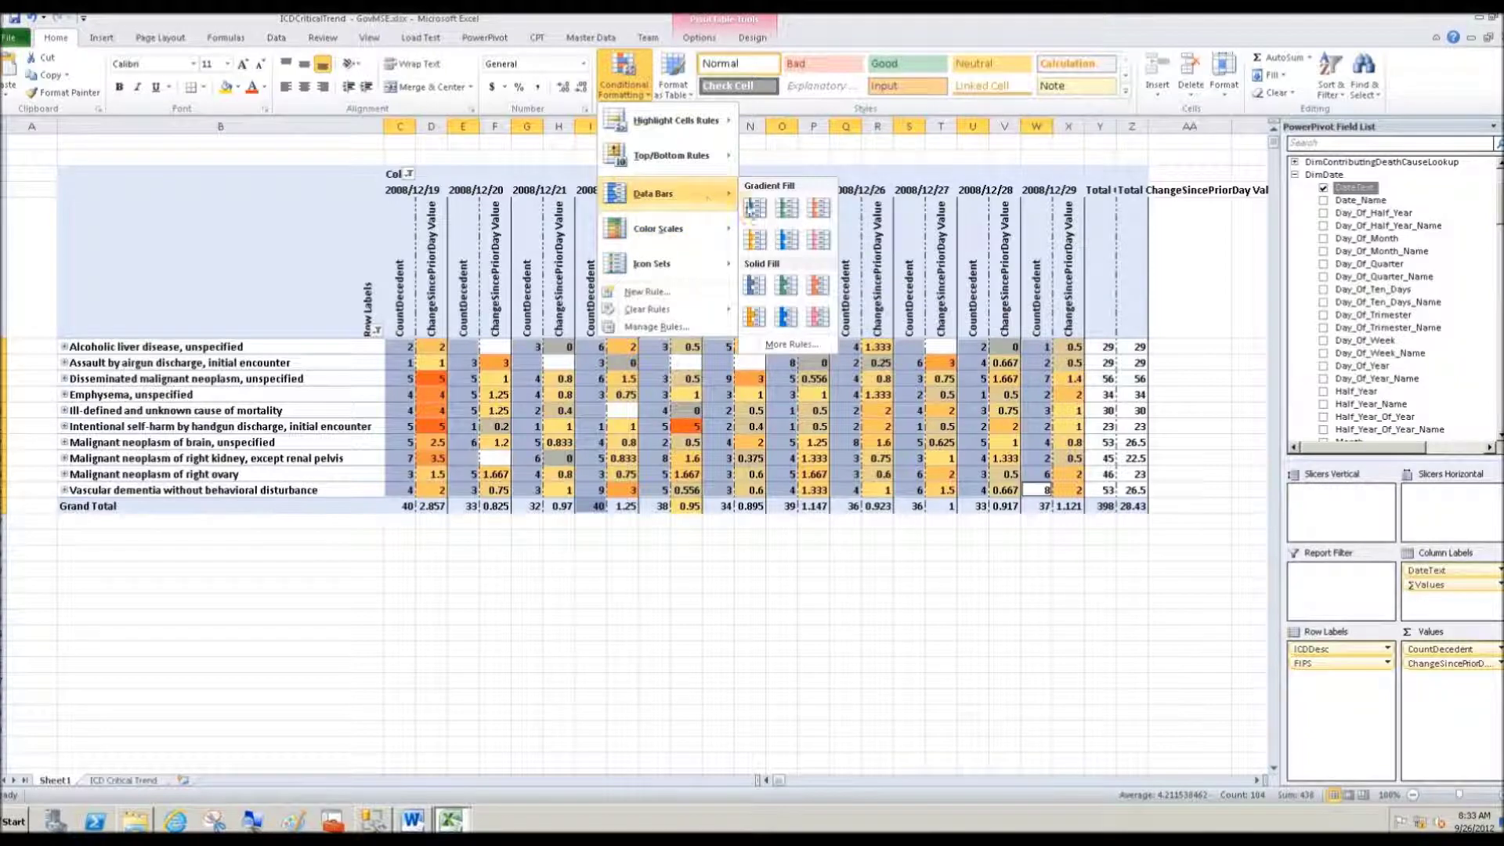
pyautogui.click(754, 208)
# - Show the ICD Critical Trend sheet and bring up the available actions for the DimFIPSLookup table in the field list
pyautogui.click(115, 782)
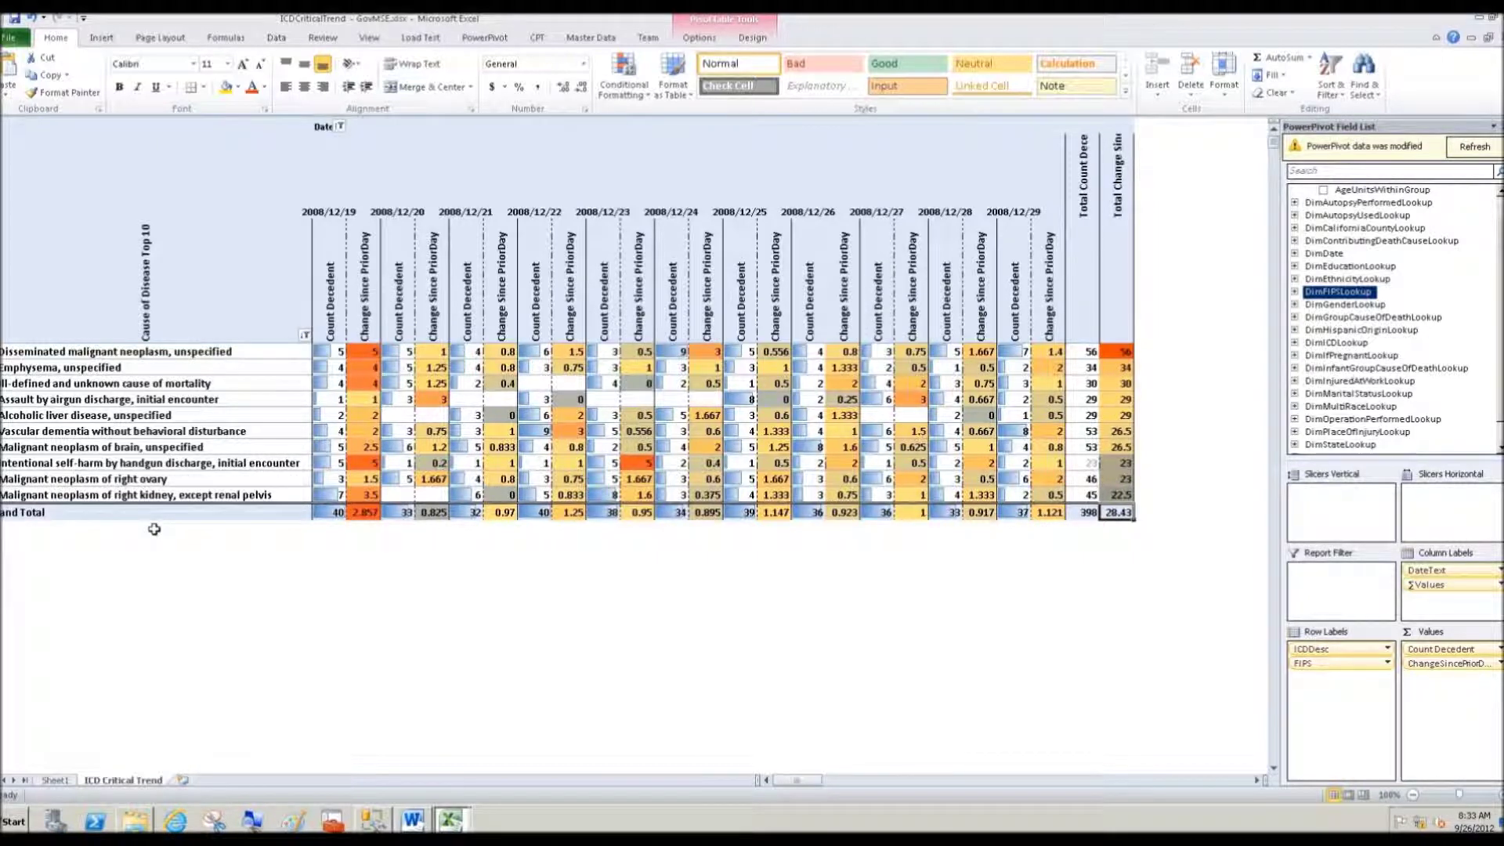
pyautogui.rightClick(1318, 292)
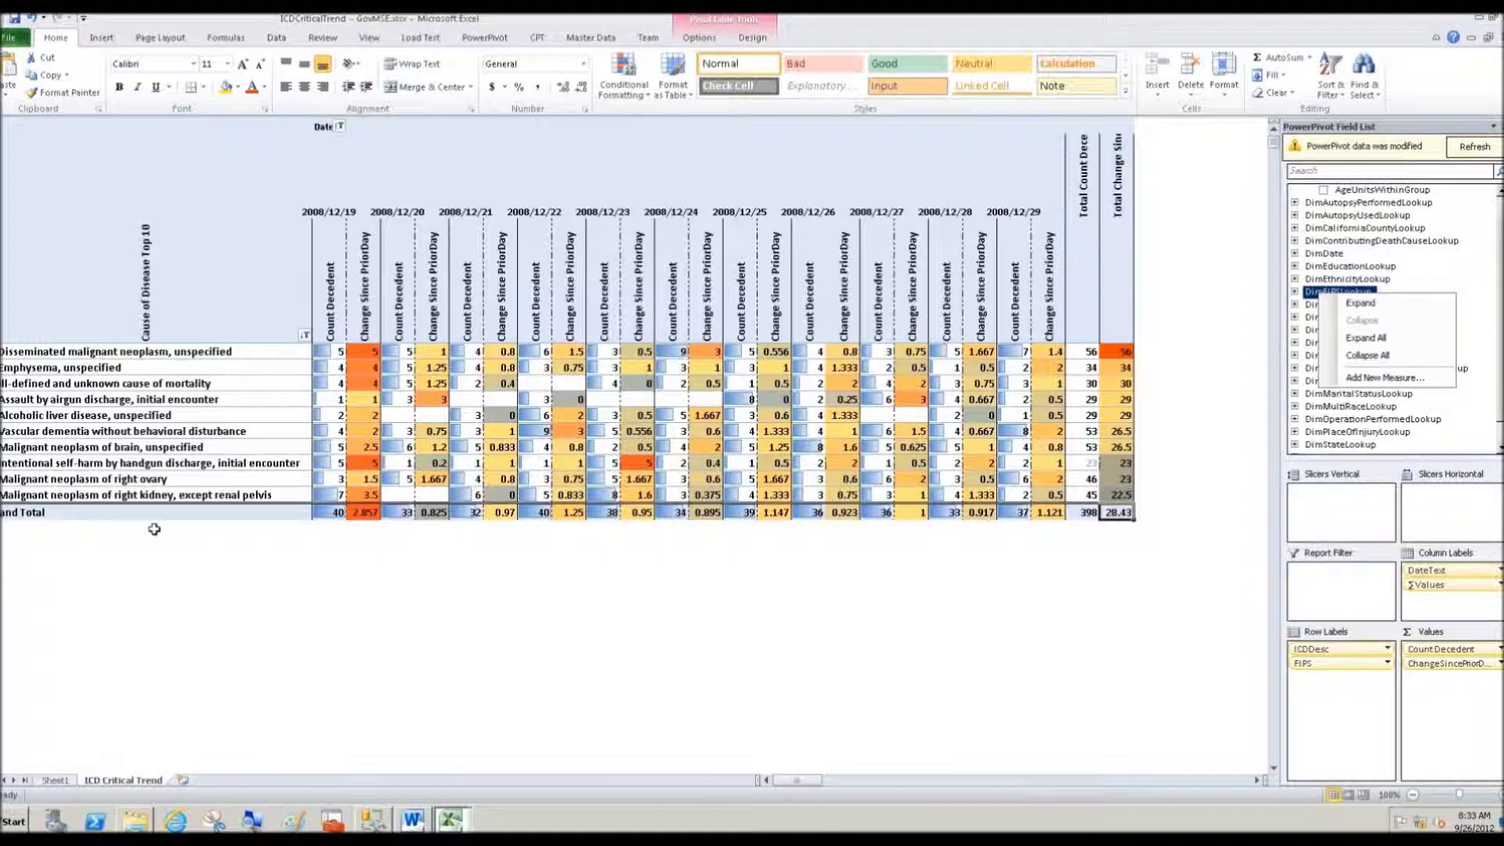